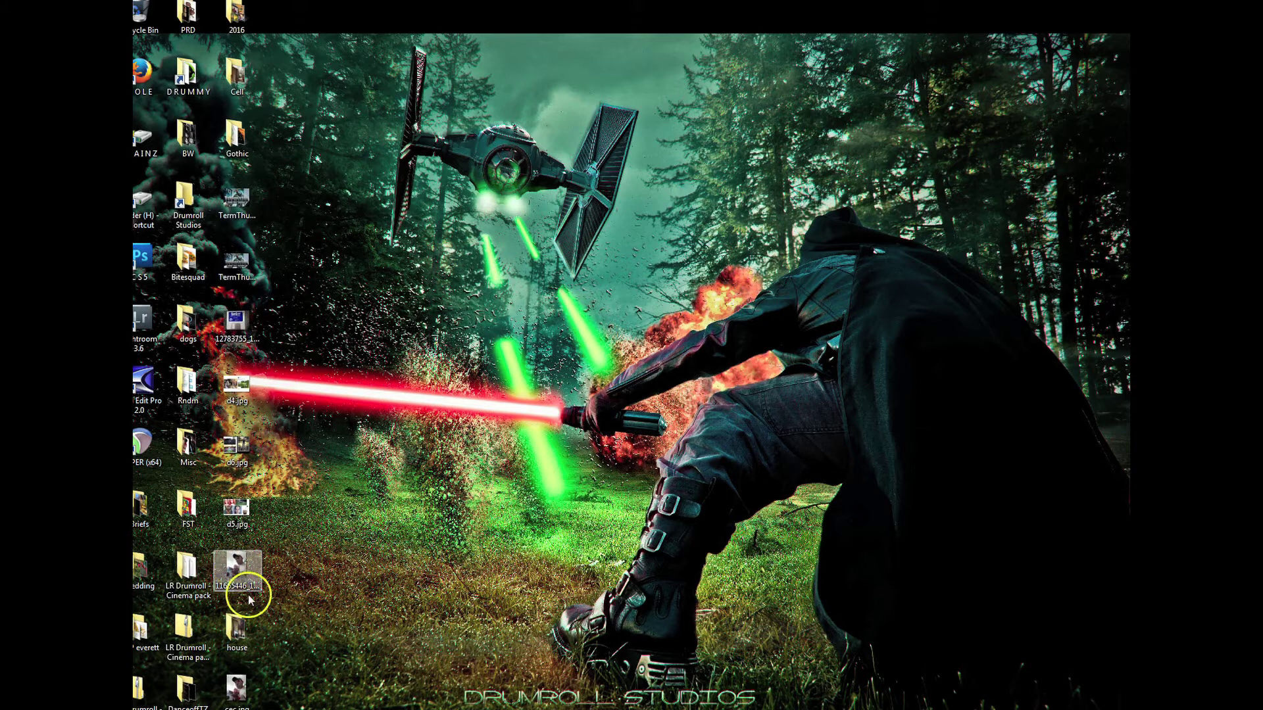
- Switch to terminator2.psd in Photoshop and hide Layers 13, 15 and 14 in turn to view the underlying source photos
left_click(302, 709)
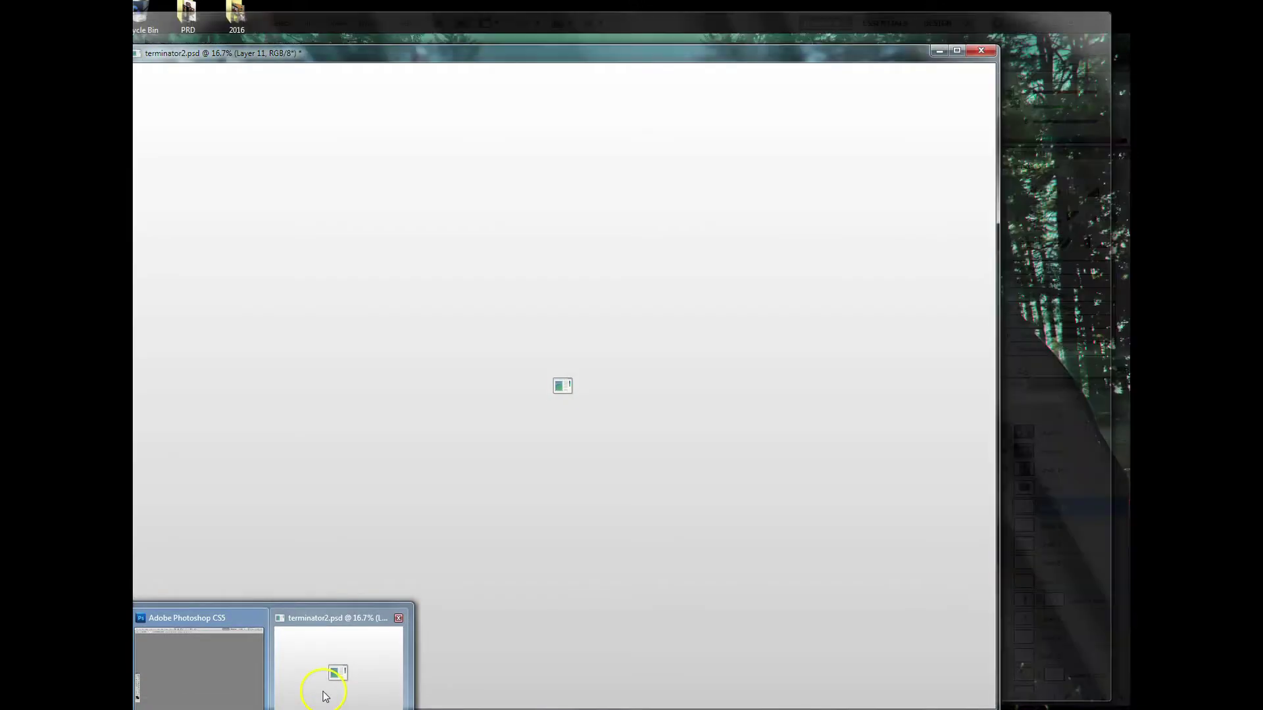
left_click(324, 685)
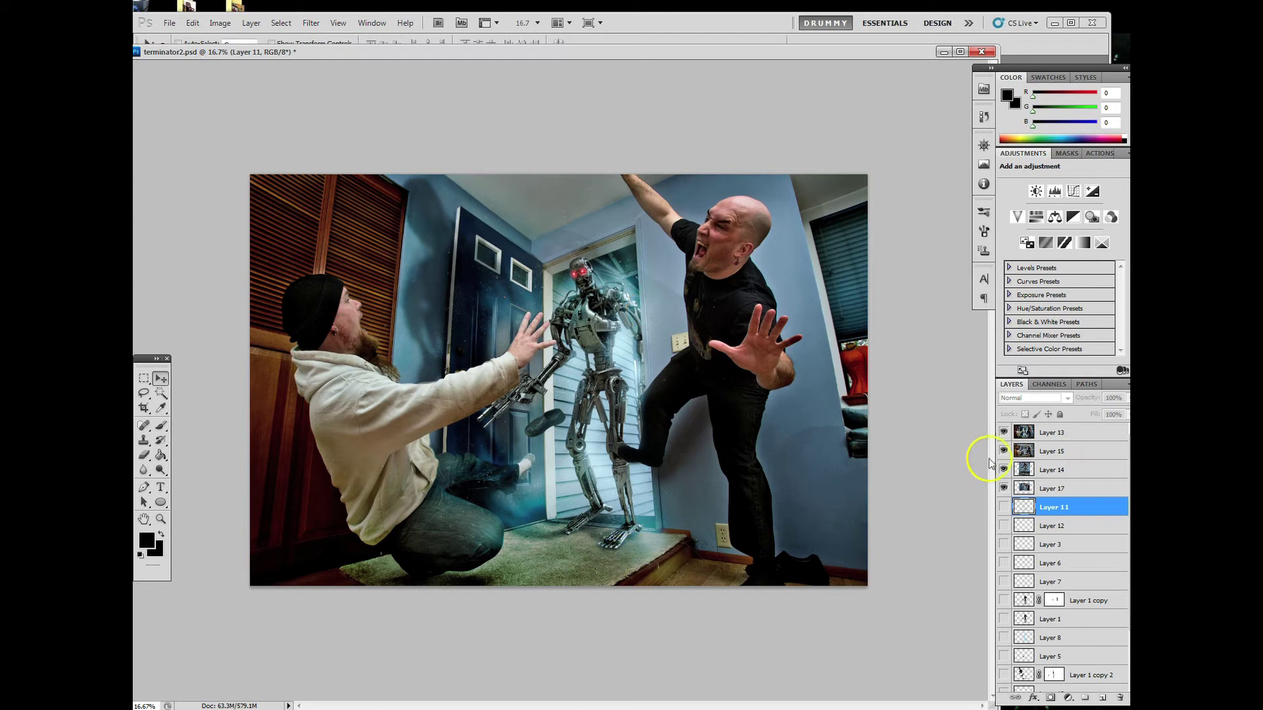
left_click(1003, 432)
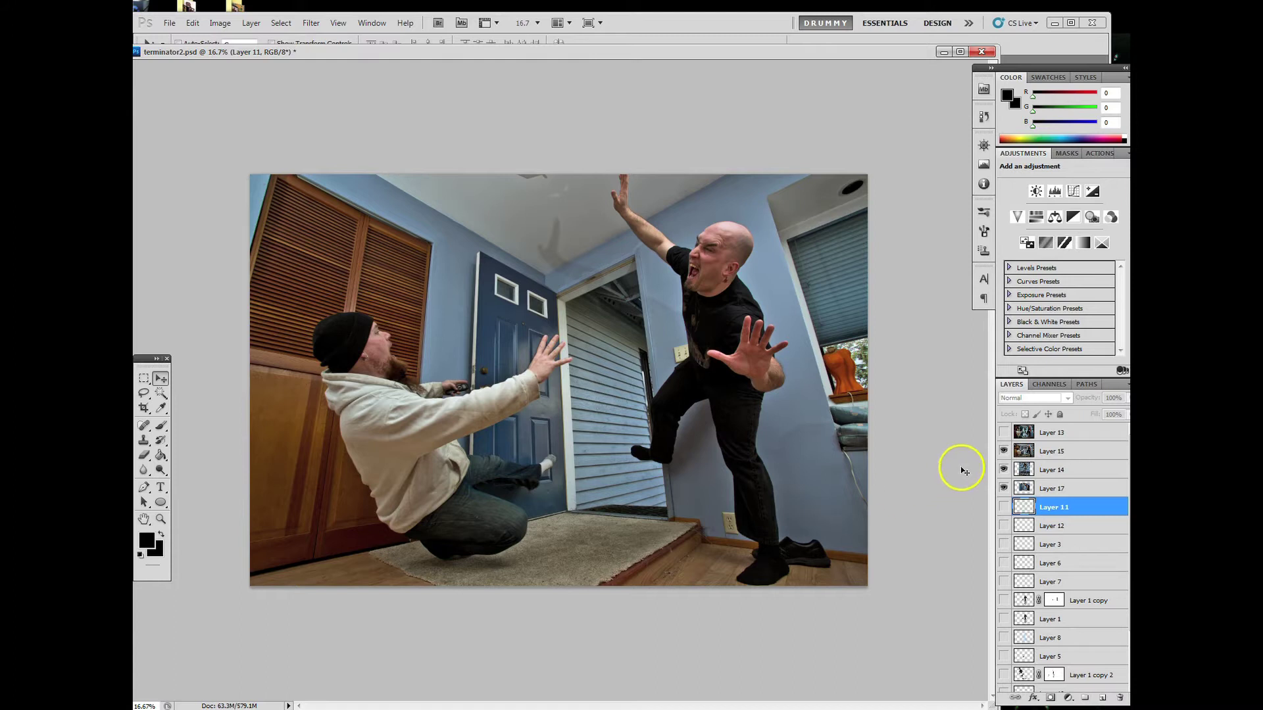
left_click(1003, 452)
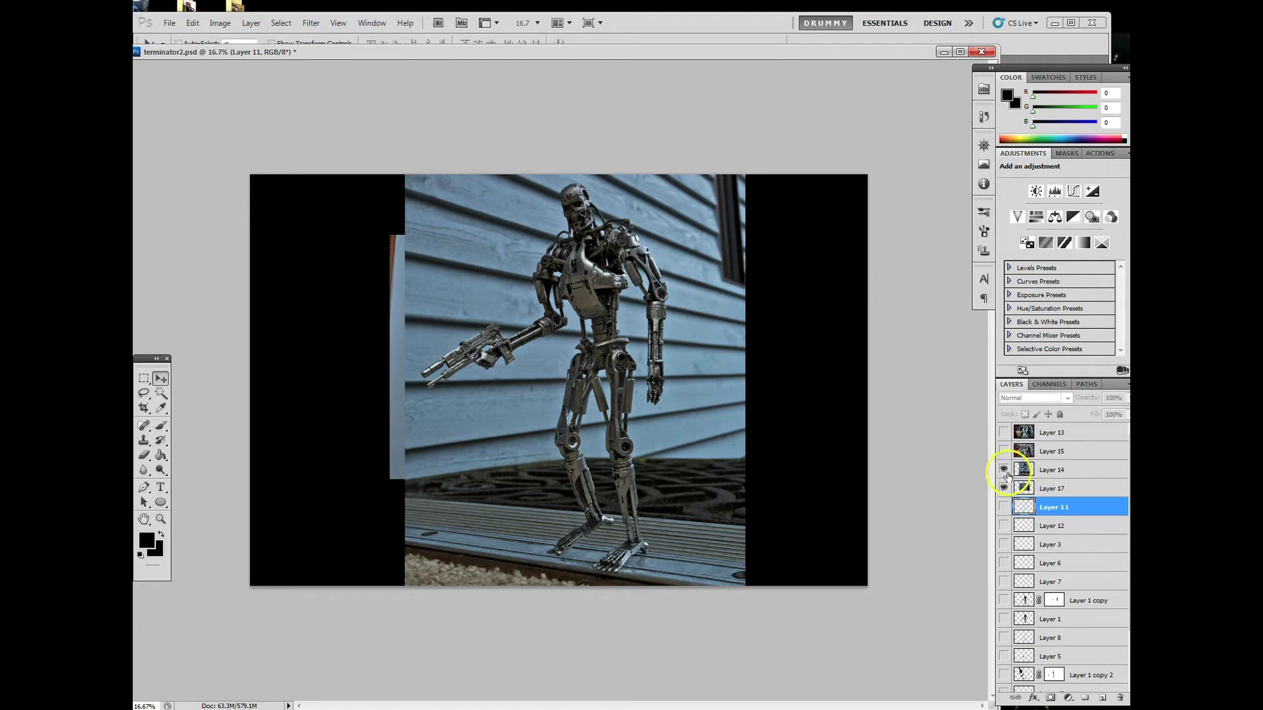
left_click(1004, 470)
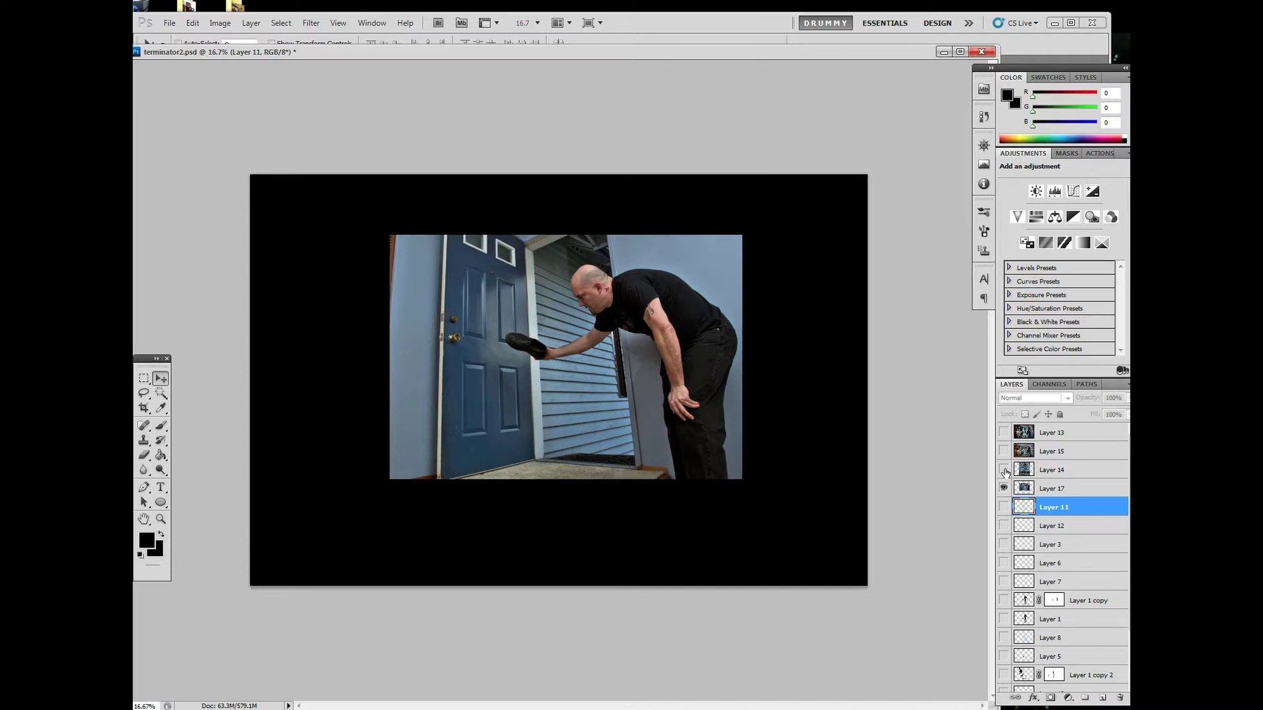
- Briefly show the finished composite on Layer 13, hide it again, and hide the black Layer 16
left_click(1004, 433)
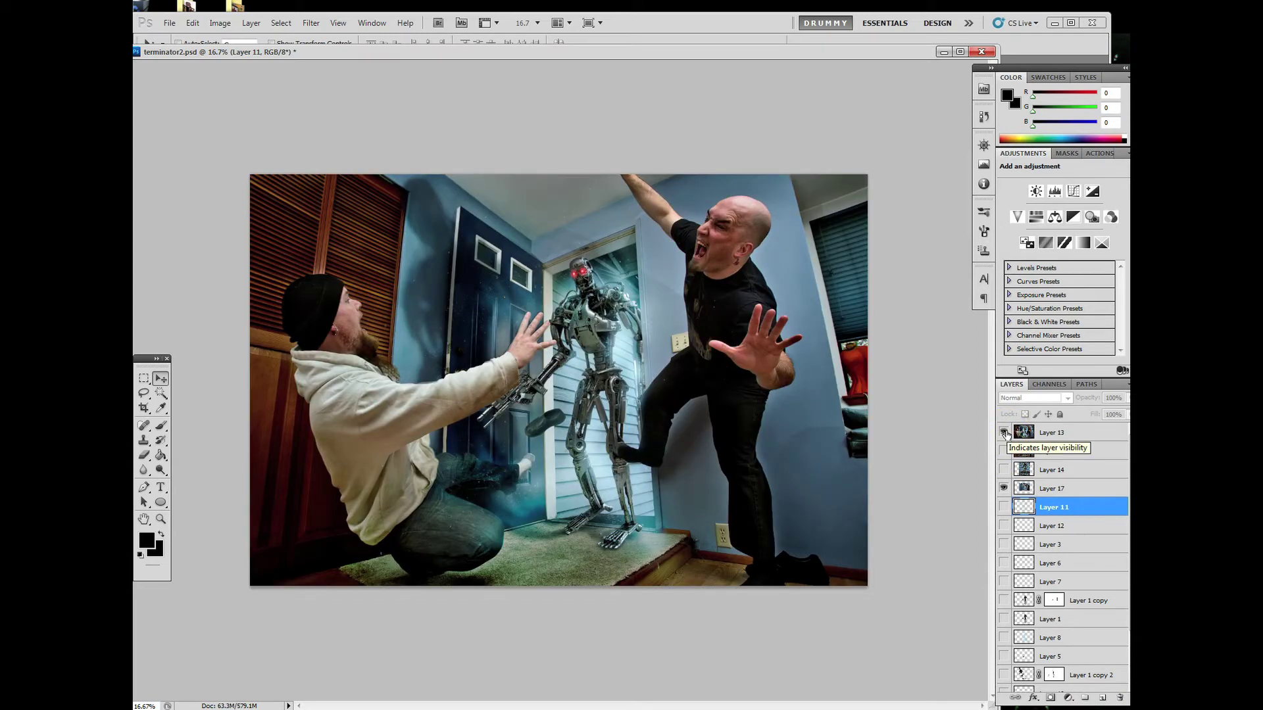
left_click(1004, 433)
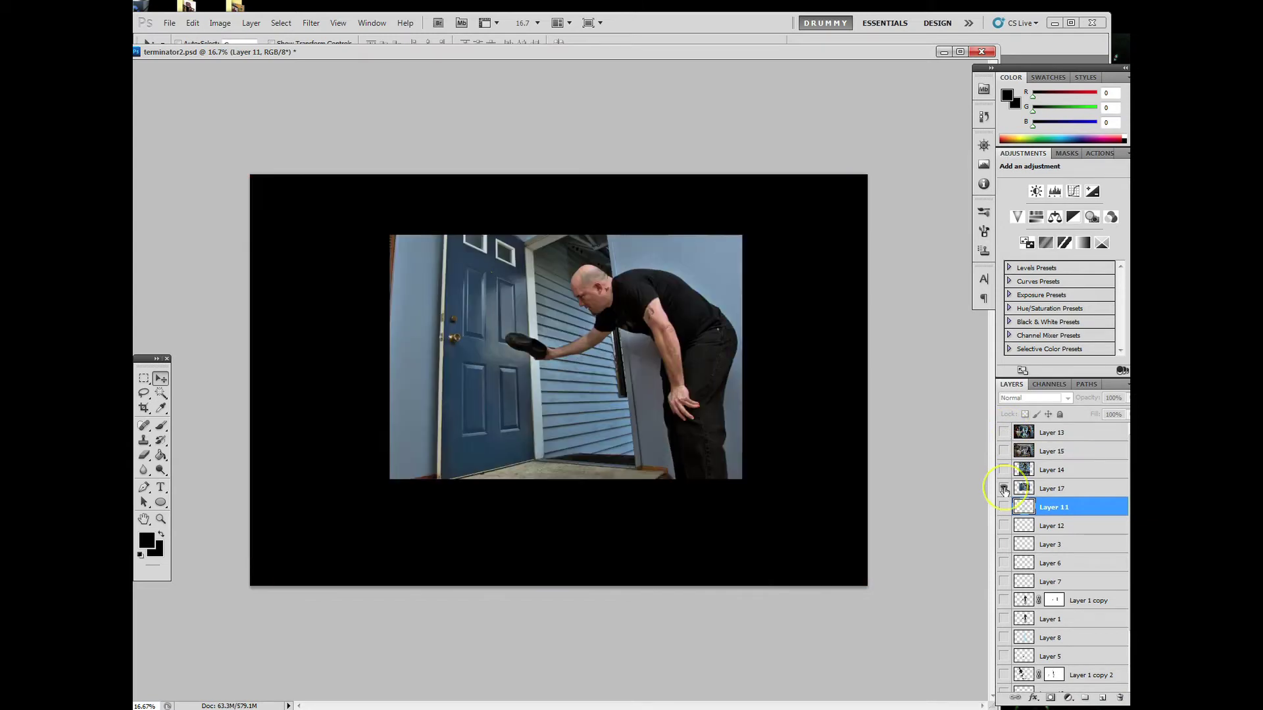
scroll(1105, 536, "down", 2)
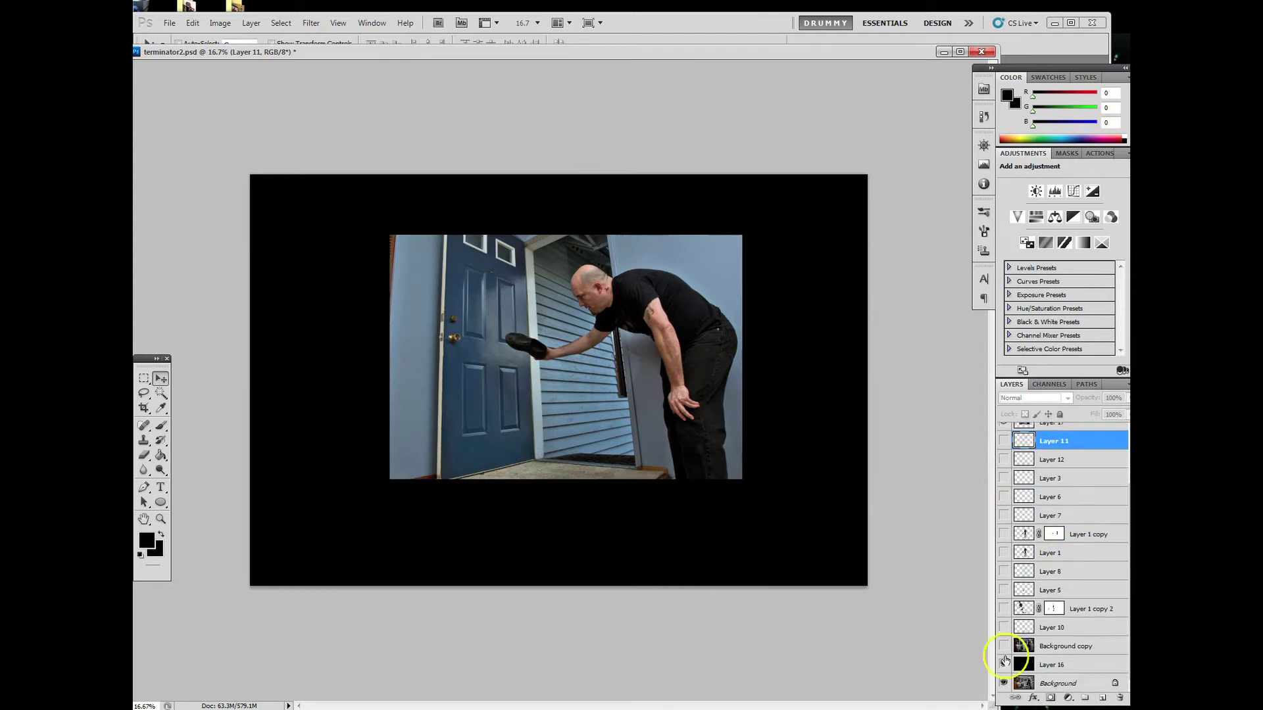
left_click(1004, 664)
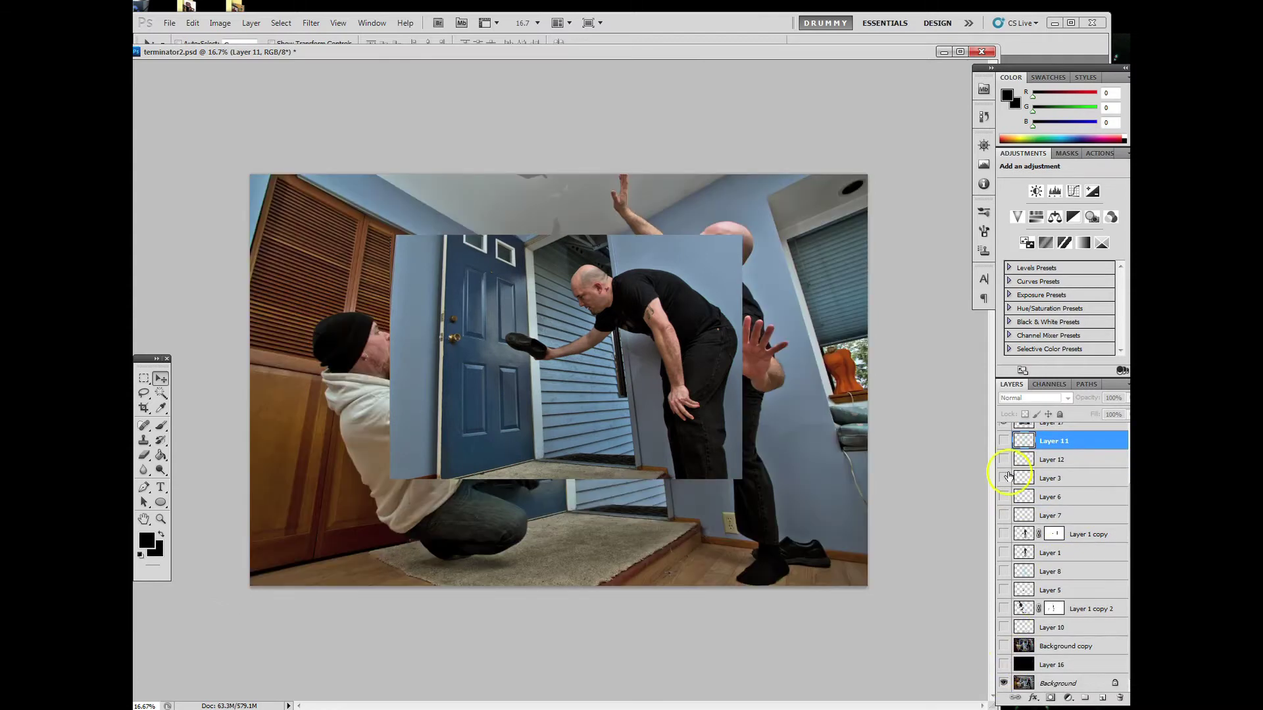
- Show Layers 14 and 15 again and toggle Layer 13 to compare the finished composite with the unedited room photo
scroll(1008, 477, "up", 2)
left_click(1004, 470)
left_click(1005, 452)
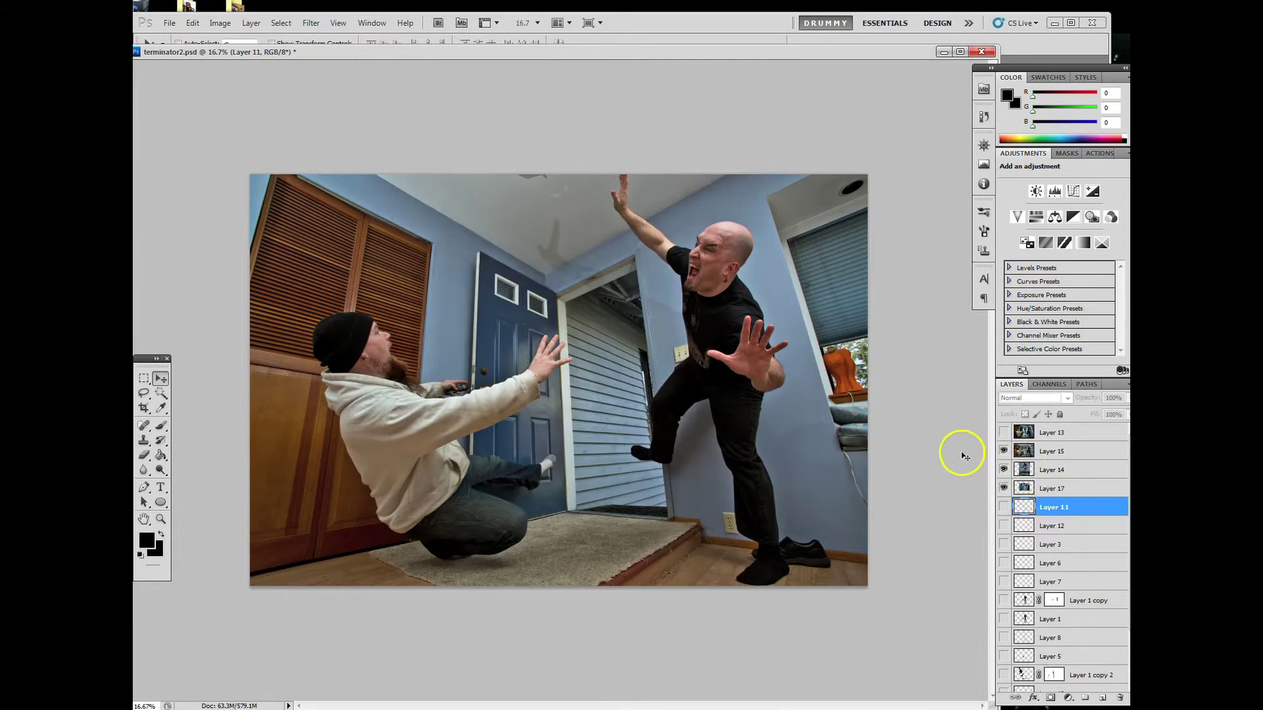
left_click(1004, 433)
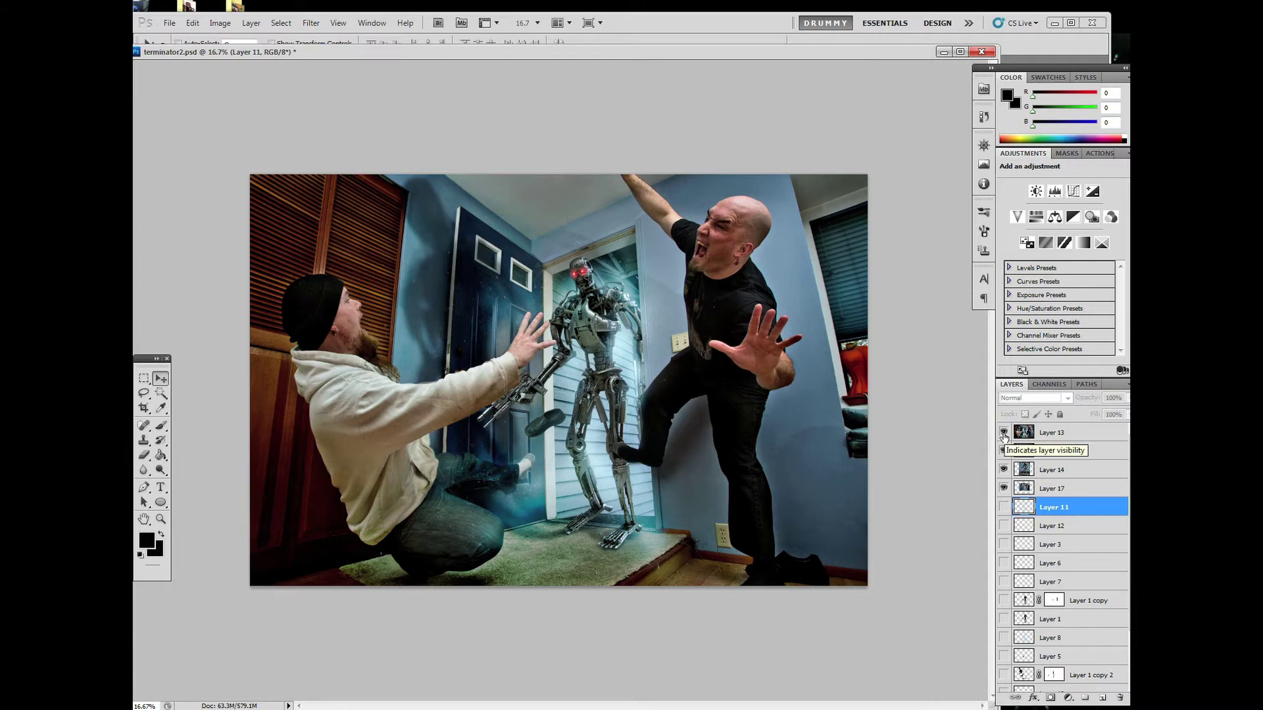
left_click(1004, 433)
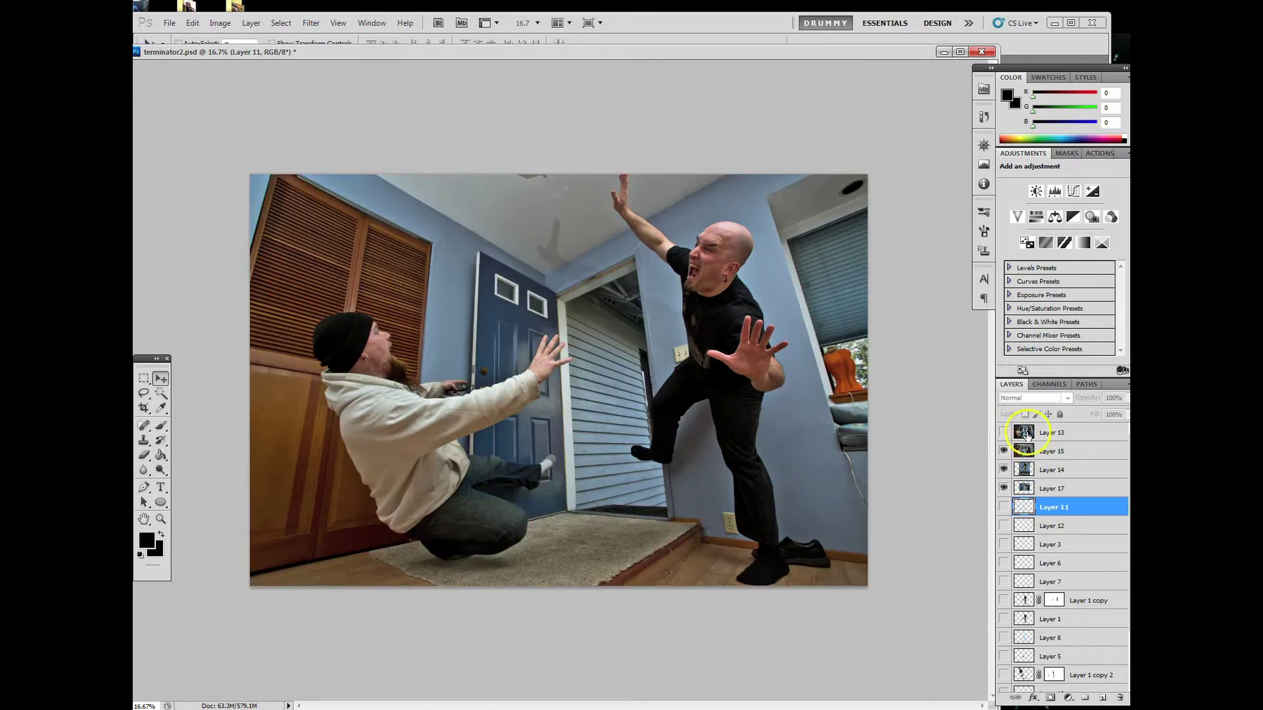
- Hide Layers 13, 15 and 17 and select Layer 14, leaving the robot photo visible above the background
left_click(1026, 434)
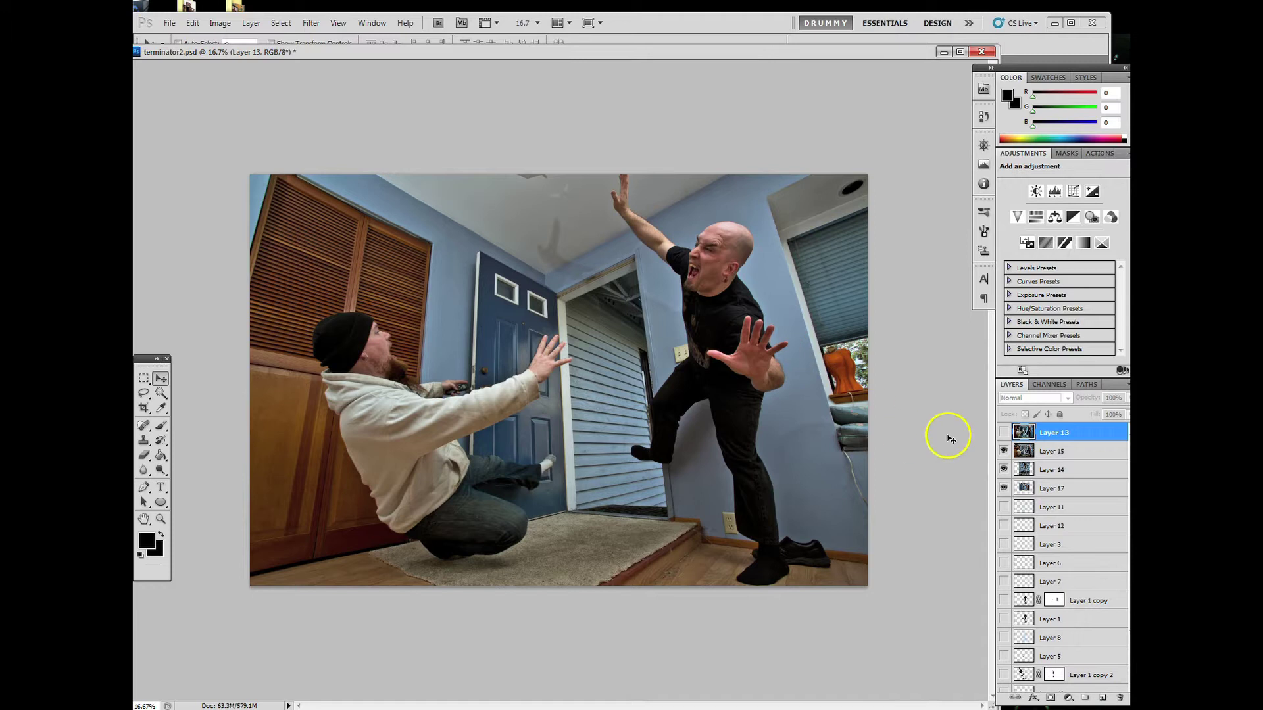
left_click(1004, 433)
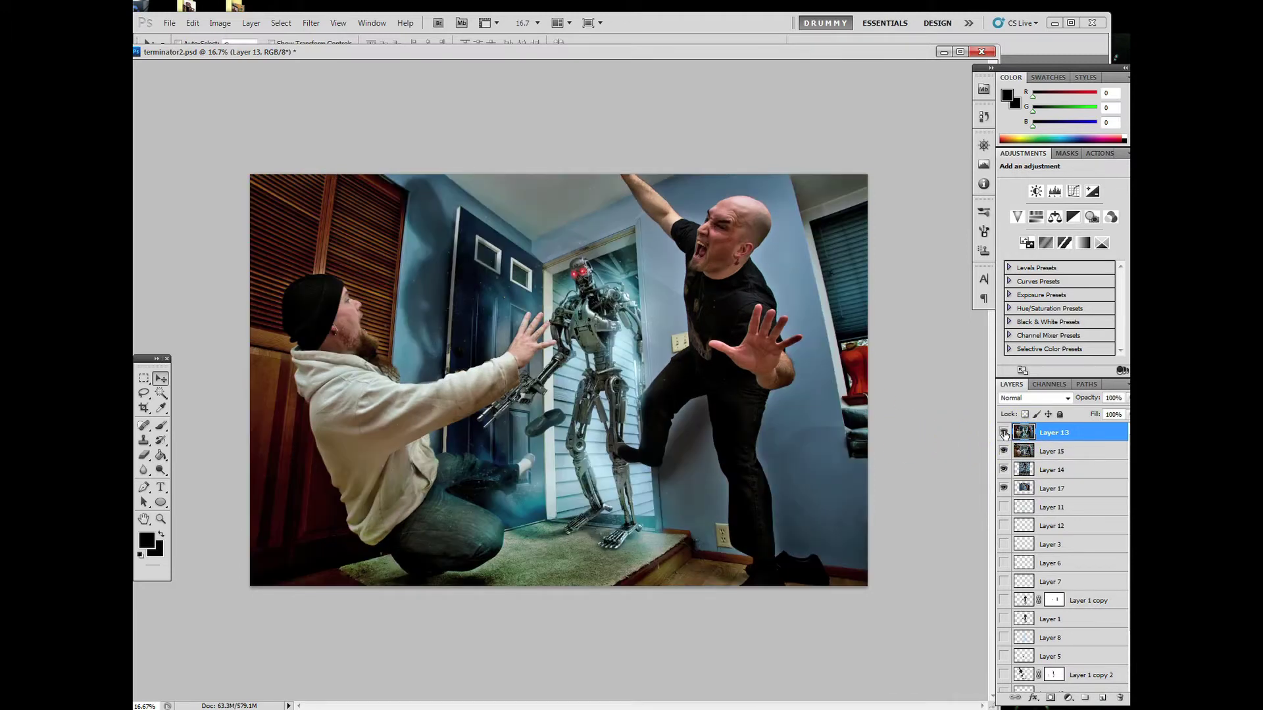
left_click(1004, 452)
left_click(1003, 469, "alt")
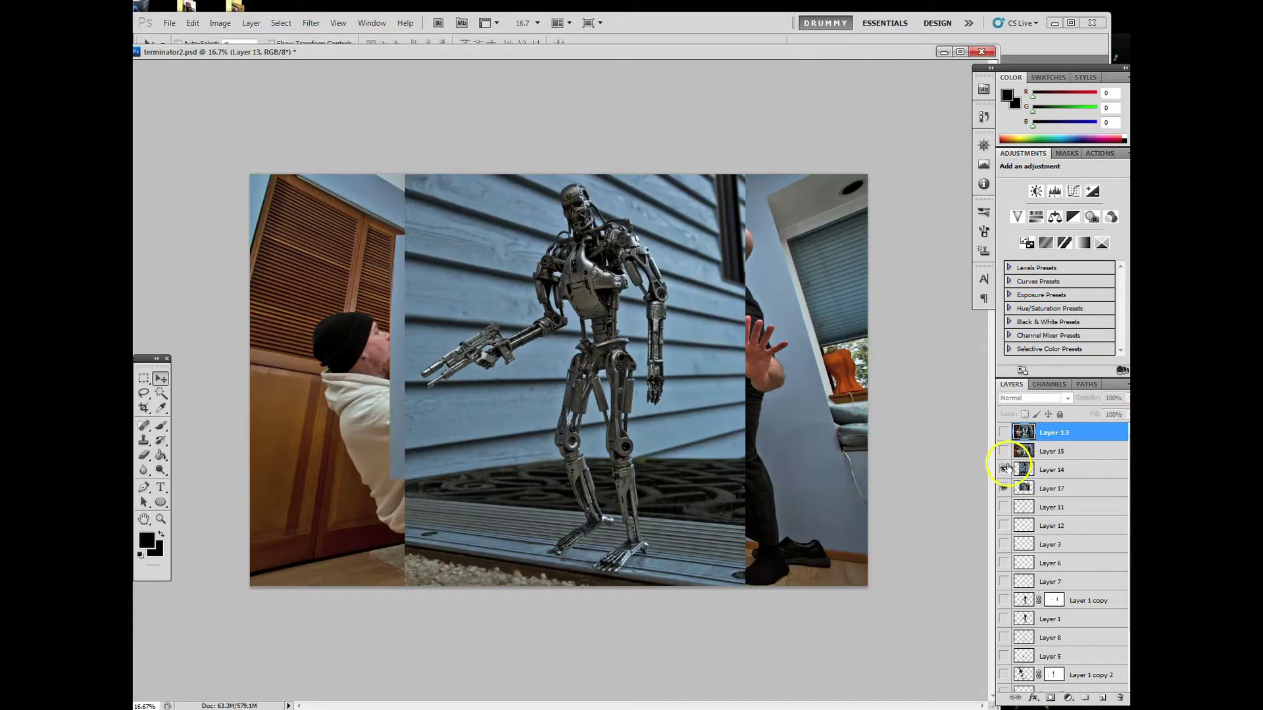
left_click(1030, 470)
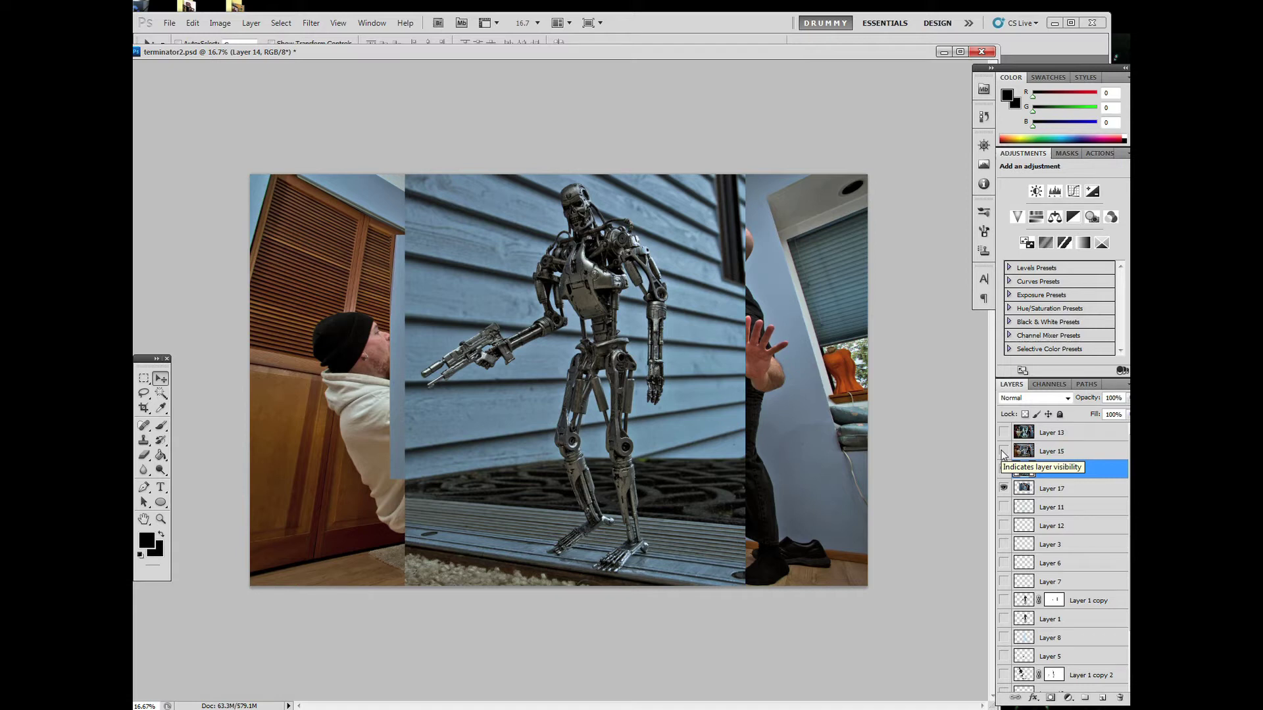
left_click(1118, 475)
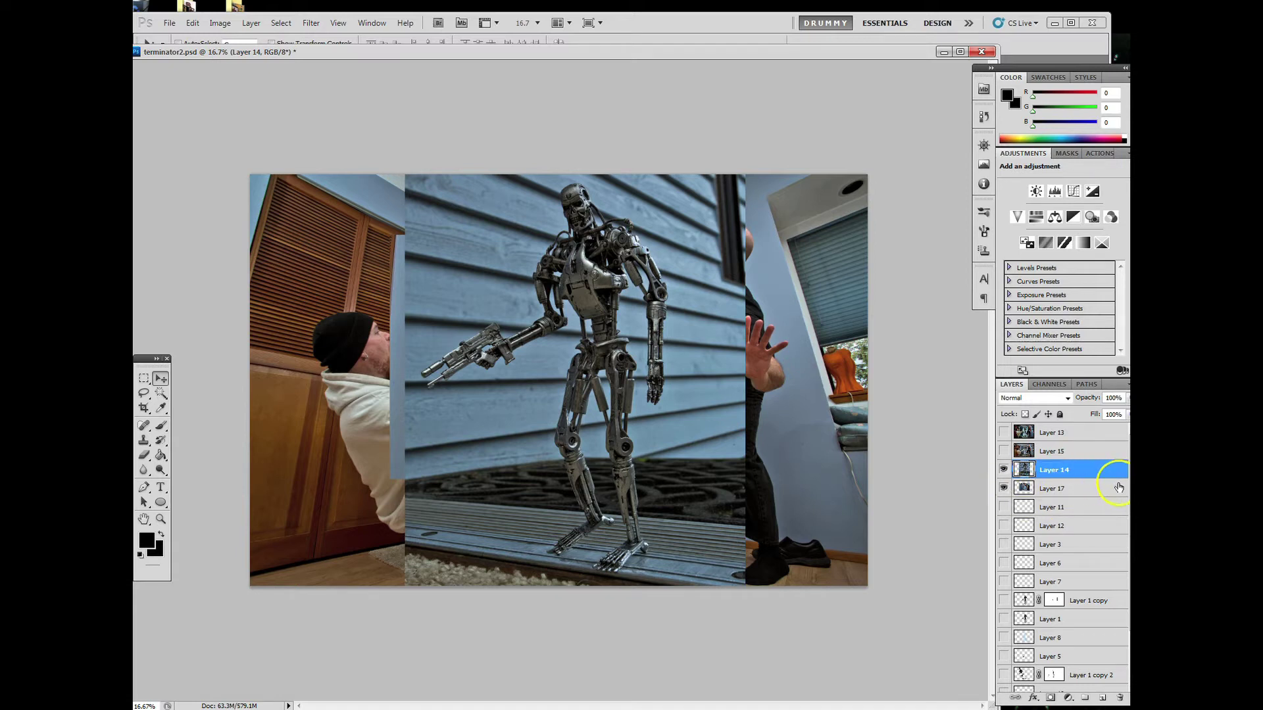
left_click(1003, 488)
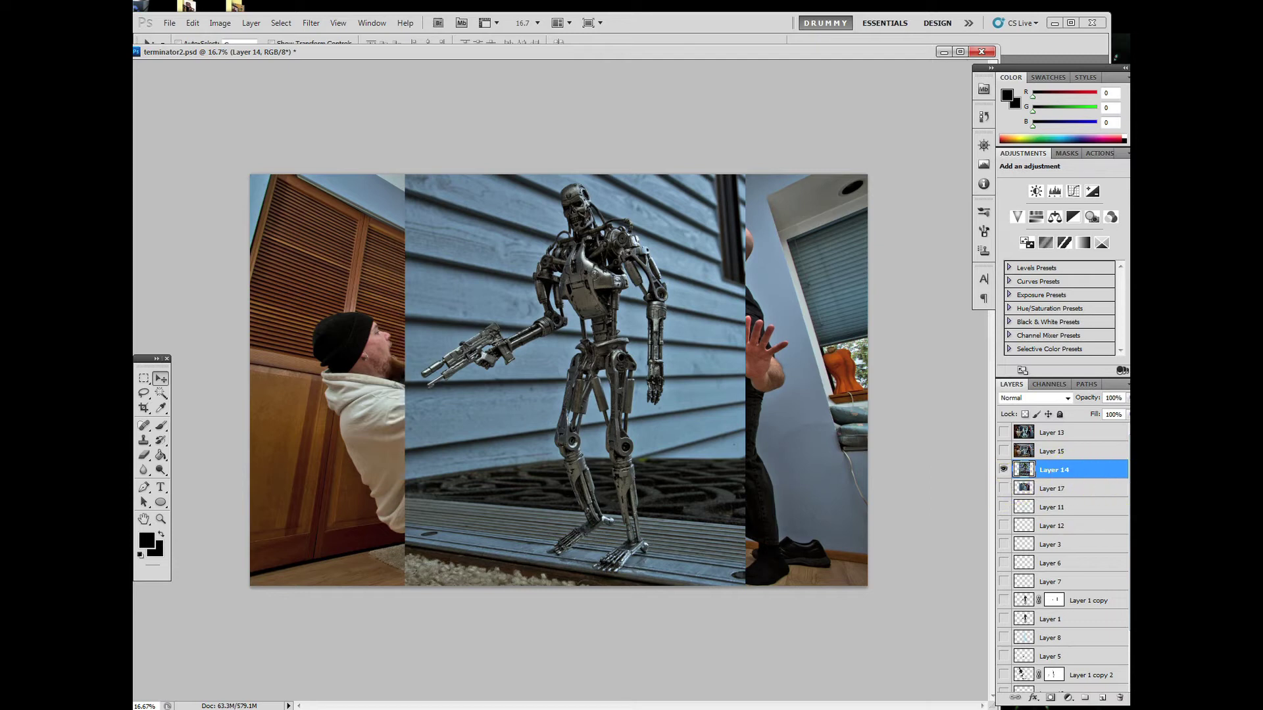
- Start a Pen tool path at the tip of the robot's gun and trace the underside of the barrel
left_click(143, 488)
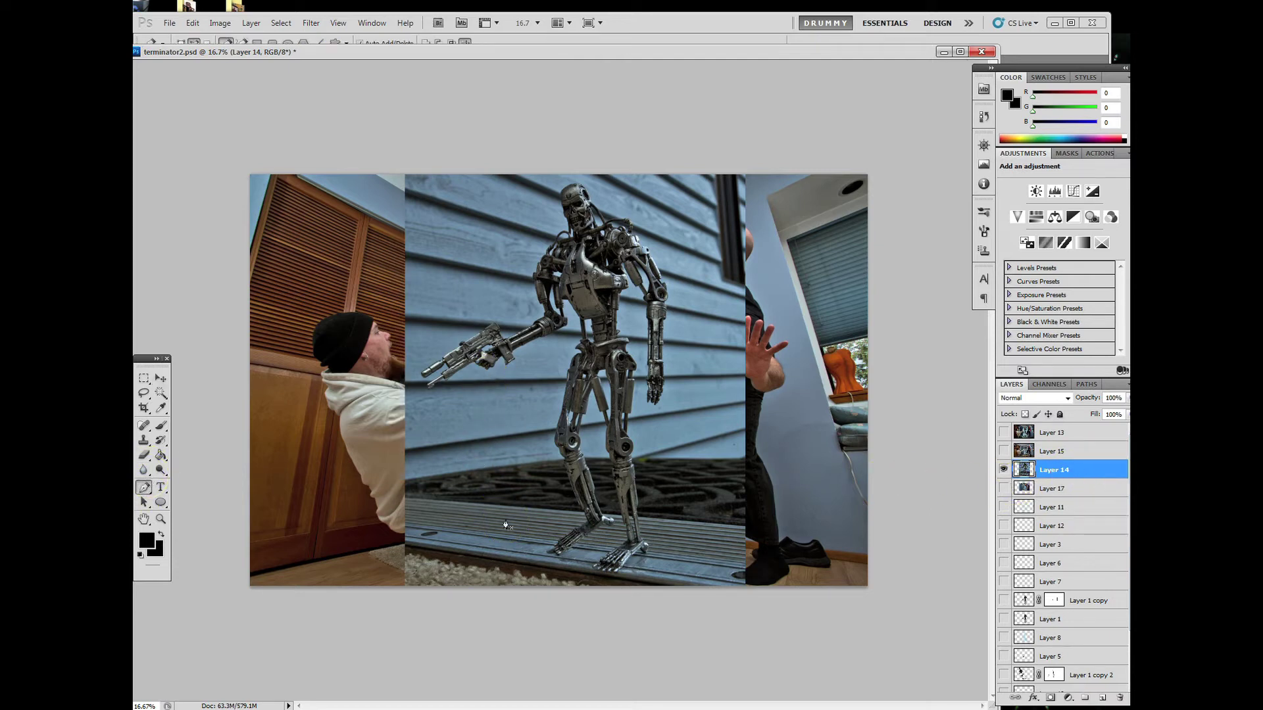
left_click(451, 379)
key("ctrl+plus")
key("ctrl+plus")
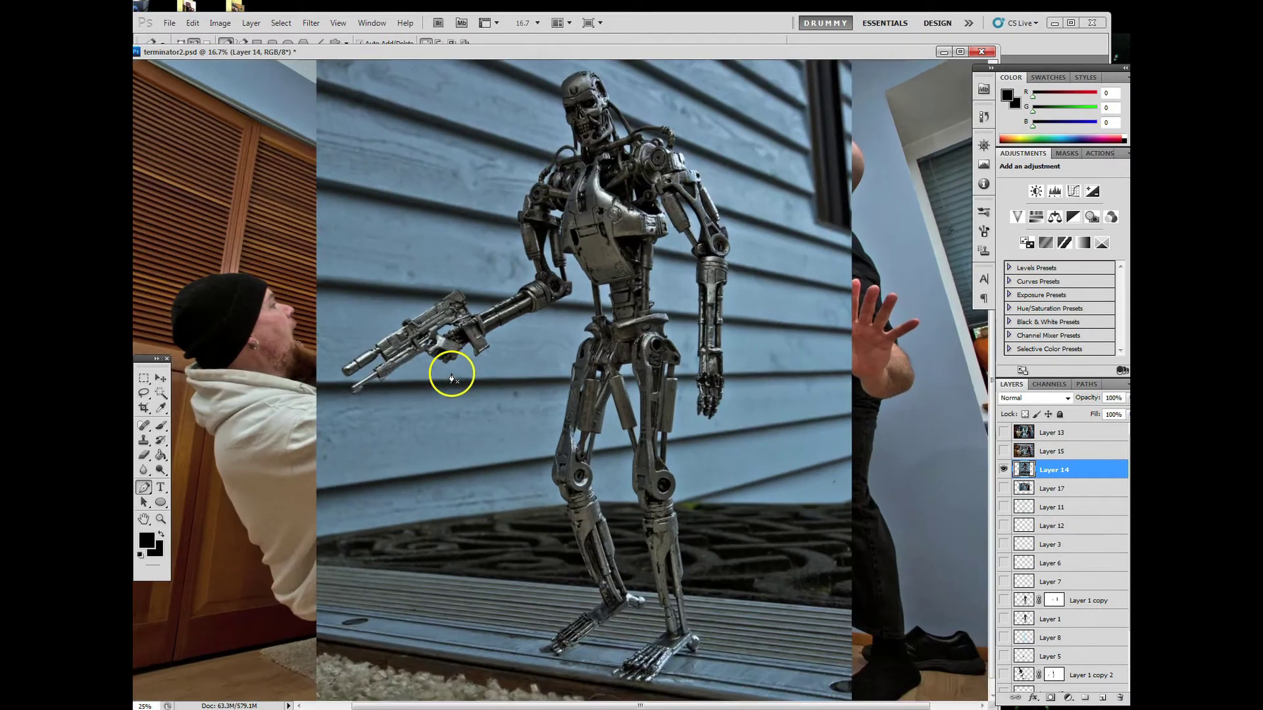
left_click(294, 392)
left_click(299, 396)
left_click(303, 397)
left_click(307, 395)
left_click(312, 390)
left_click(338, 381)
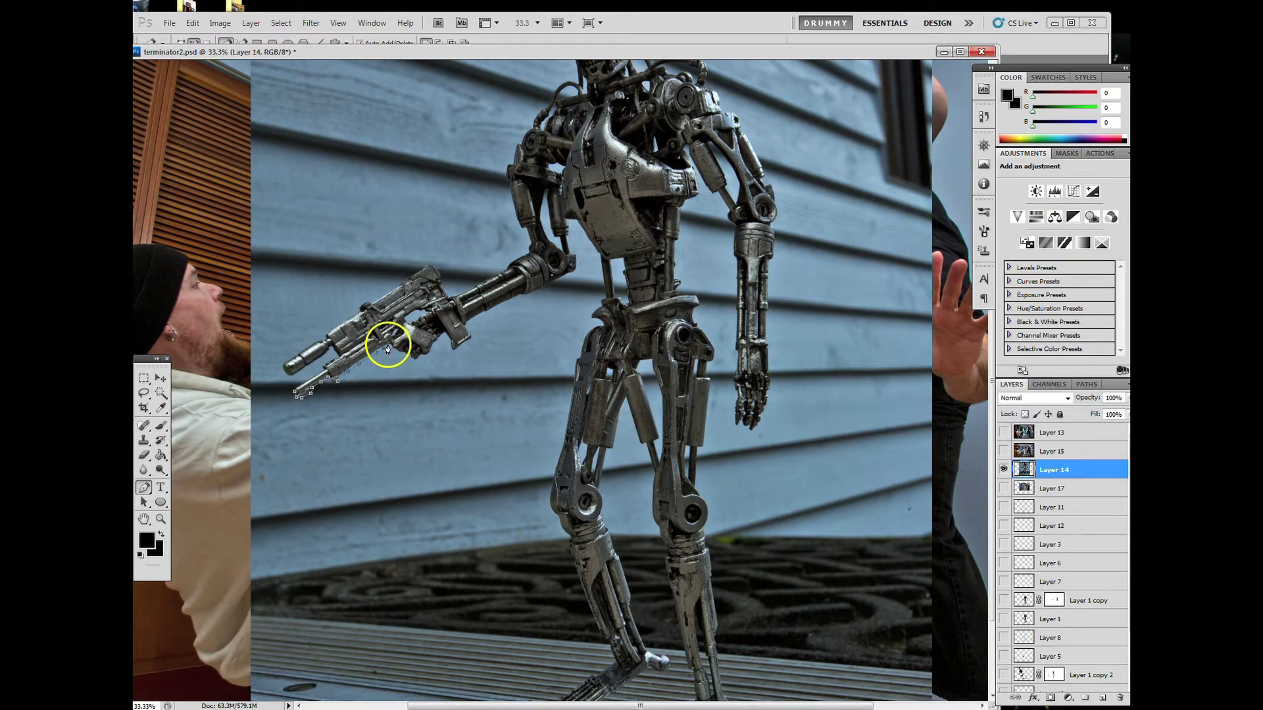
- Continue the path under the gun hand and along the forearm to the elbow, stepping back over misplaced anchor points
left_click(415, 363)
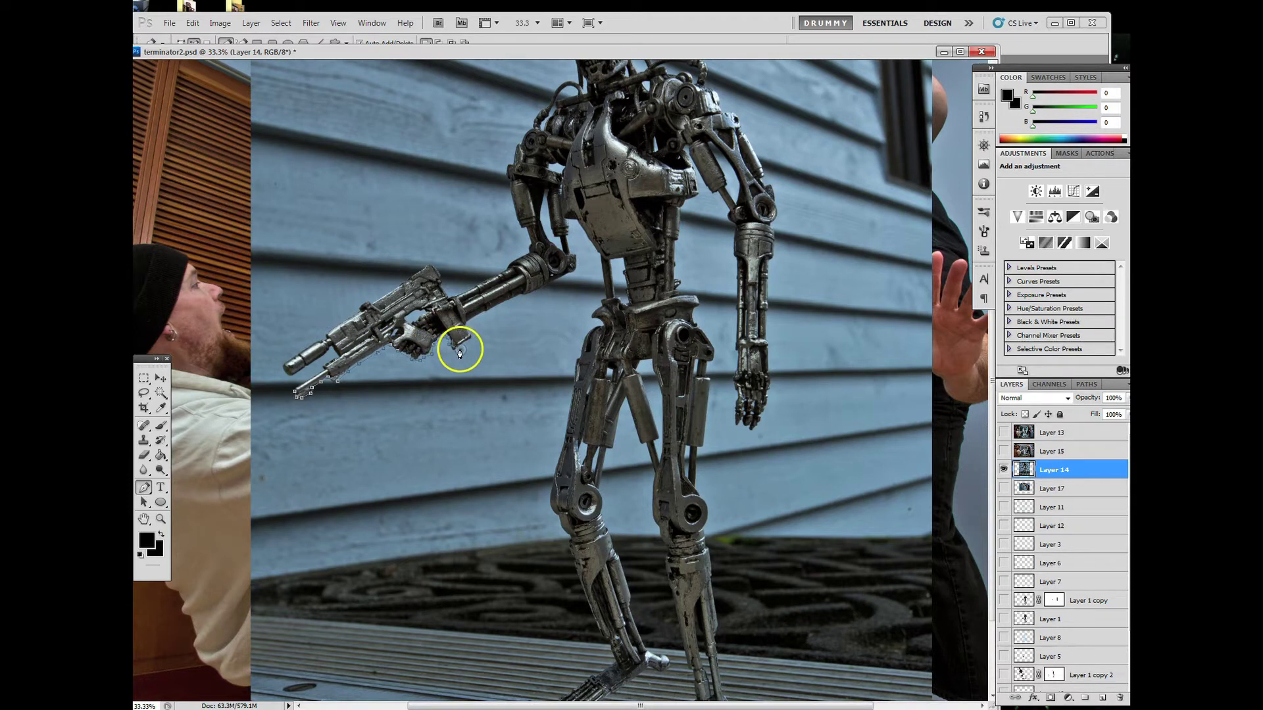
left_click(192, 23)
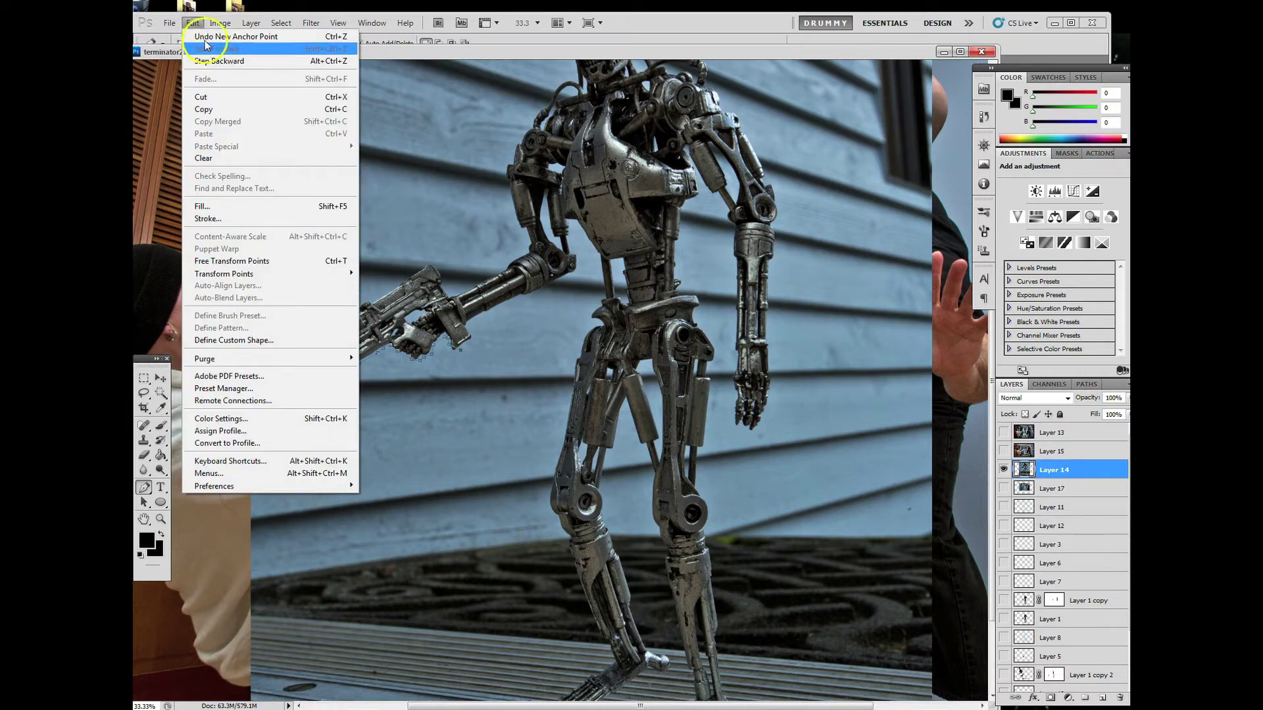
left_click(212, 60)
left_click(455, 348)
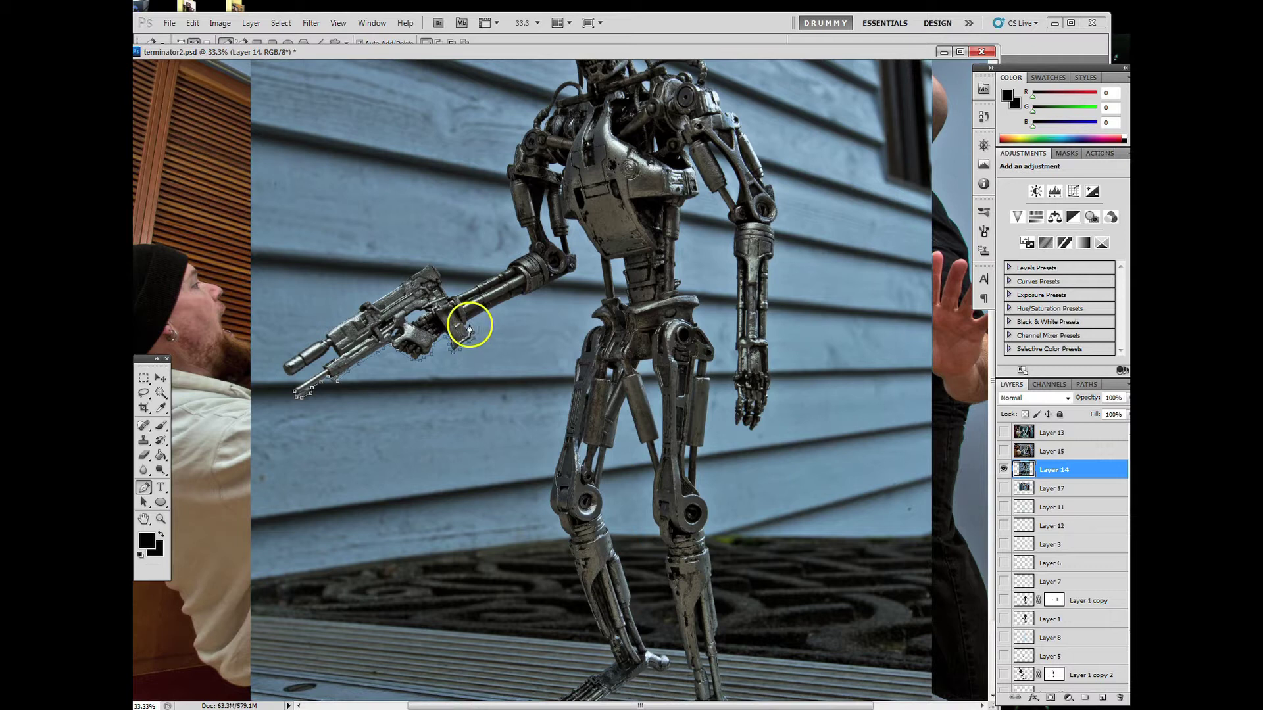
left_click(541, 290)
left_click(552, 285)
left_click(576, 259)
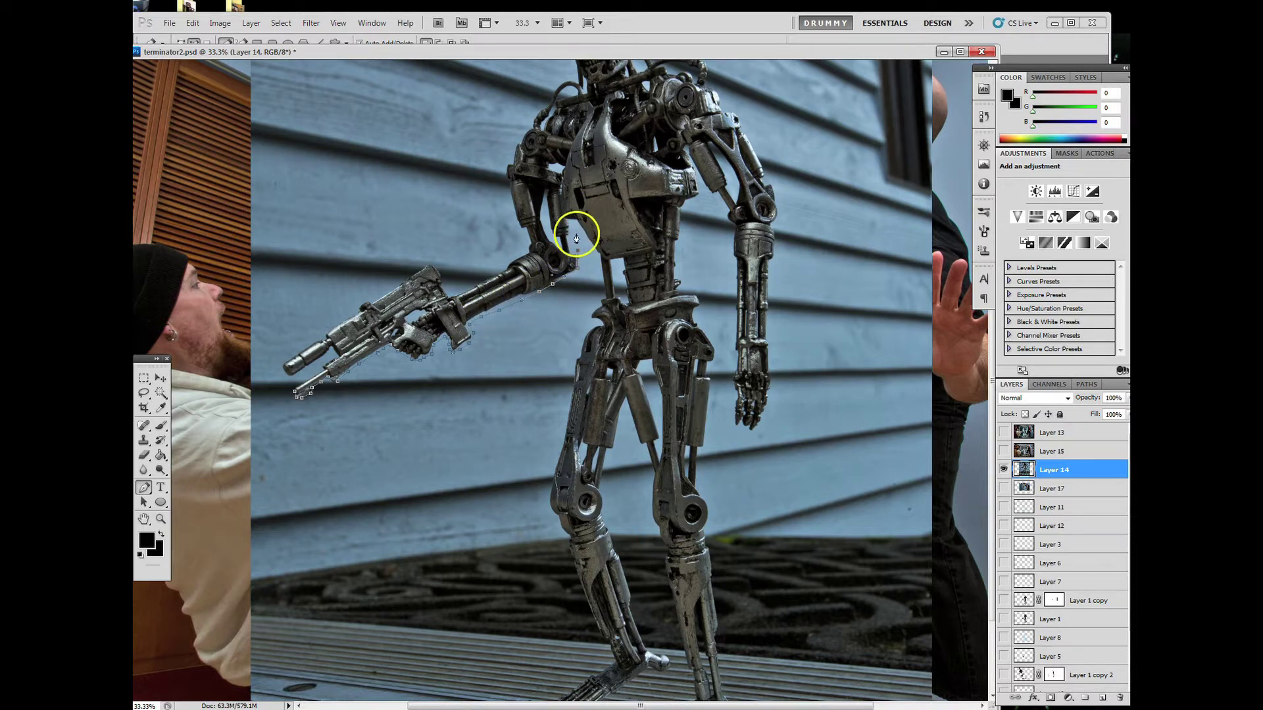
- Trace the path from the gap beside the chest down past the waist, hip, thigh and knee to the shin
left_click(572, 229)
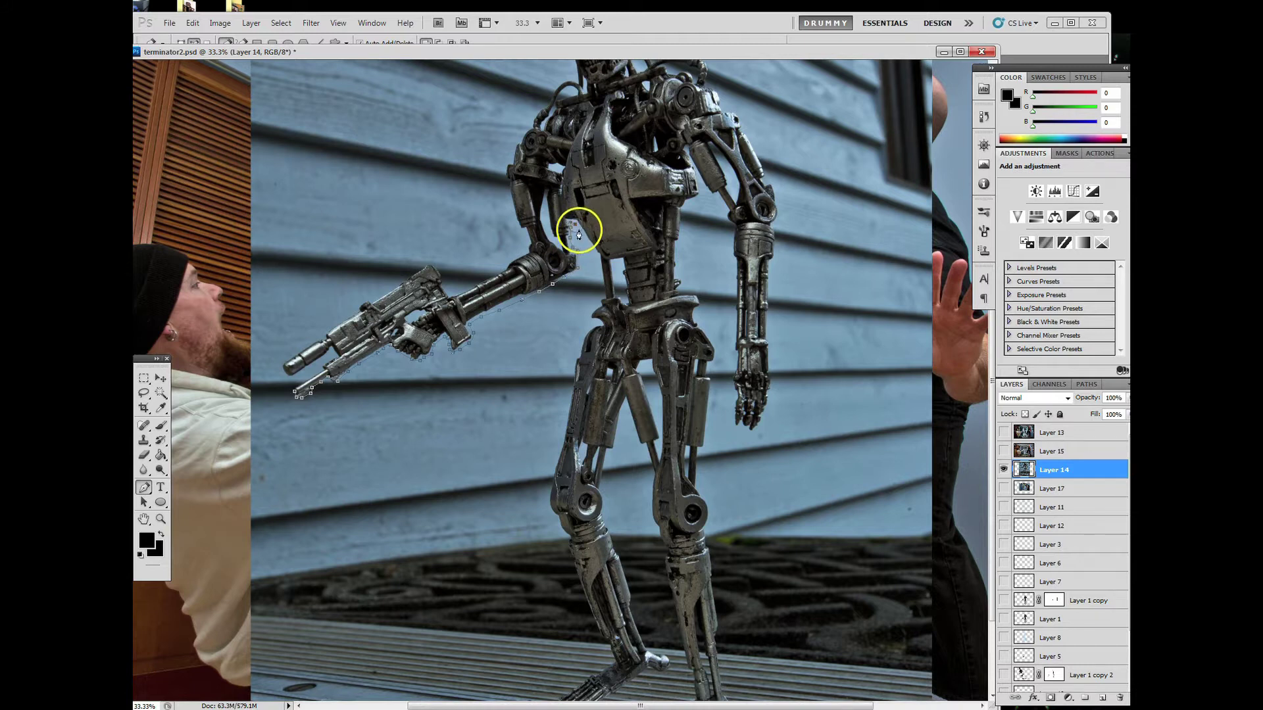
left_click(600, 290)
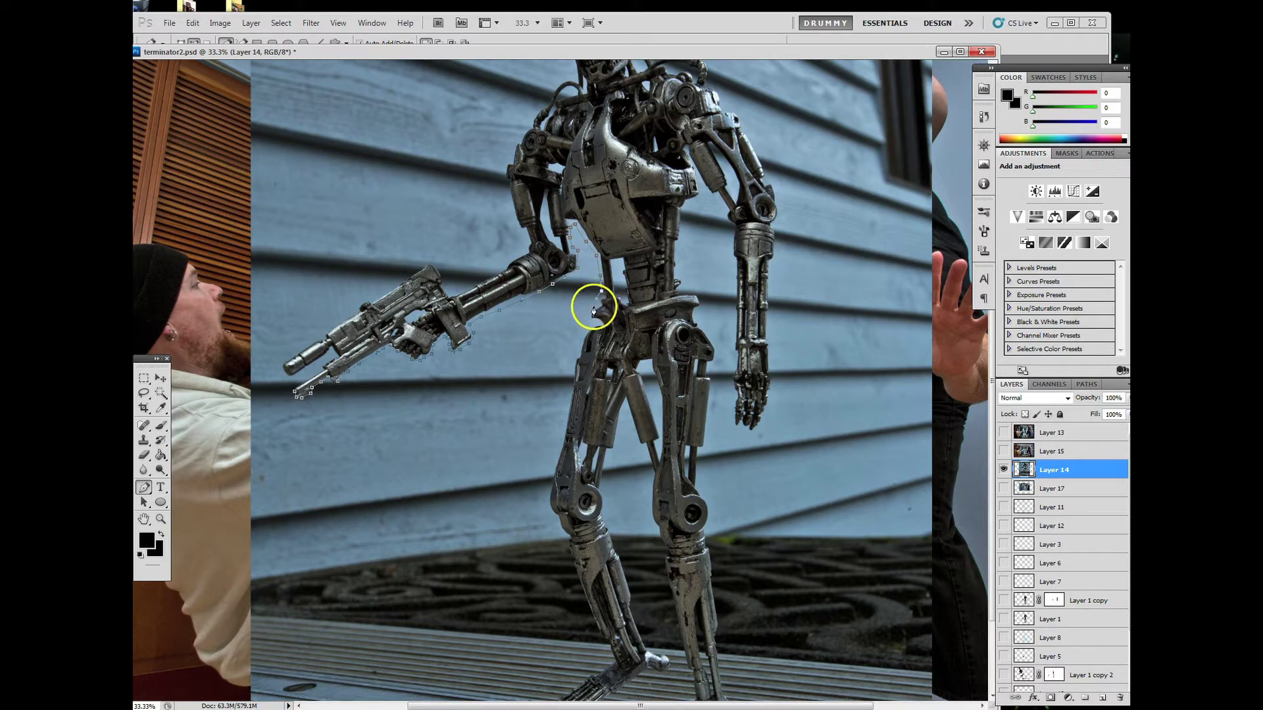
left_click(577, 361)
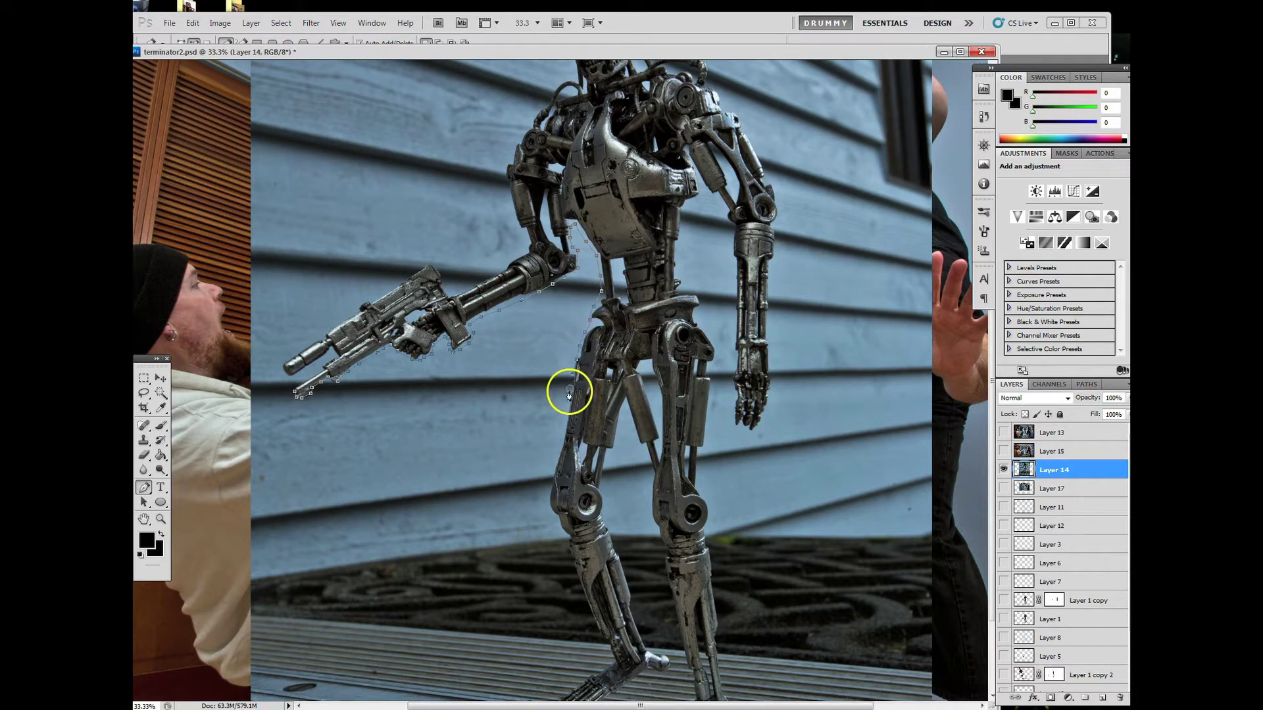
left_click(559, 437)
left_click(547, 492)
left_click(583, 603)
- Continue the path around the robot's feet, between the legs, and up around the hanging arm to the shoulder
left_click(565, 688)
left_click(663, 676)
left_click(625, 554)
left_click(645, 469)
left_click(666, 573)
left_click(688, 685)
left_click(721, 563)
left_click(696, 259)
left_click(730, 421)
left_click(778, 226)
left_click(716, 79)
- Isolate the outlined robot on a copy of Layer 14 and hide the original Layer 14
key("ctrl+minus")
key("ctrl+minus")
key("ctrl+plus")
key("ctrl+plus")
key("ctrl+minus")
key("ctrl+minus")
key("ctrl+minus")
left_click(1004, 469)
left_click(192, 24)
left_click(160, 378)
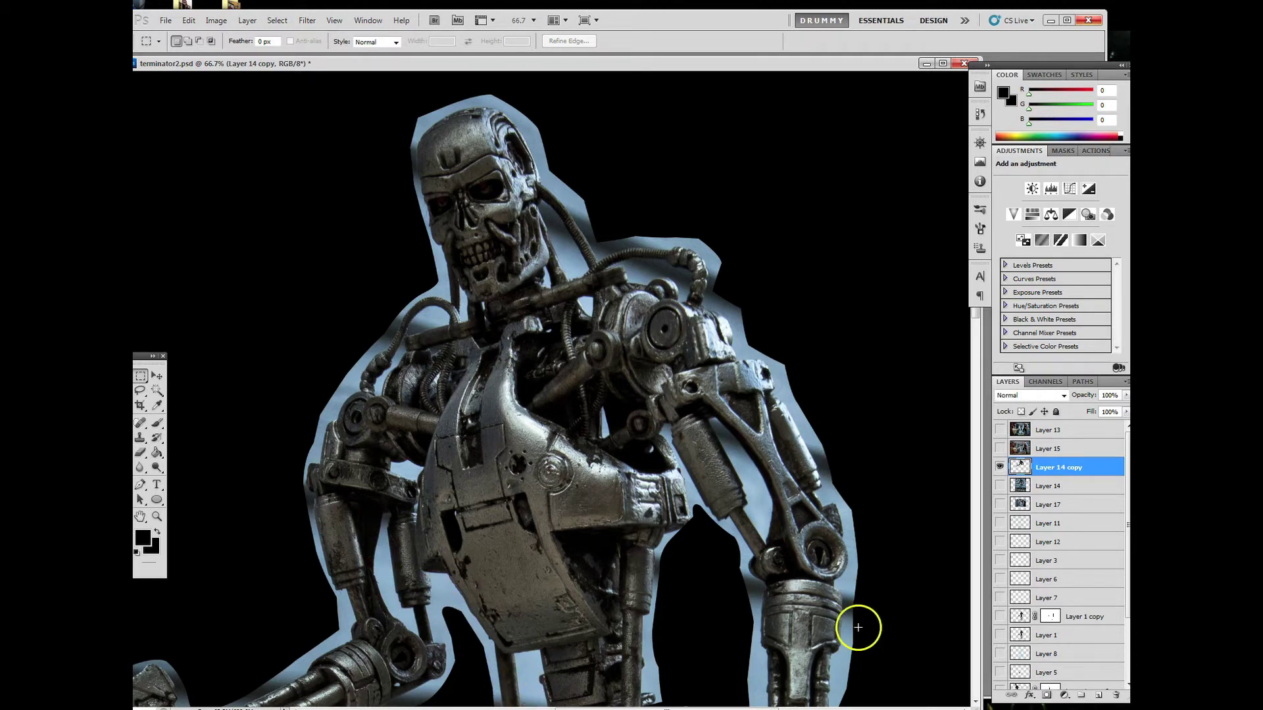
- Add a white layer mask to Layer 14 copy and make the mask active
left_click(1063, 695)
left_click(1044, 702)
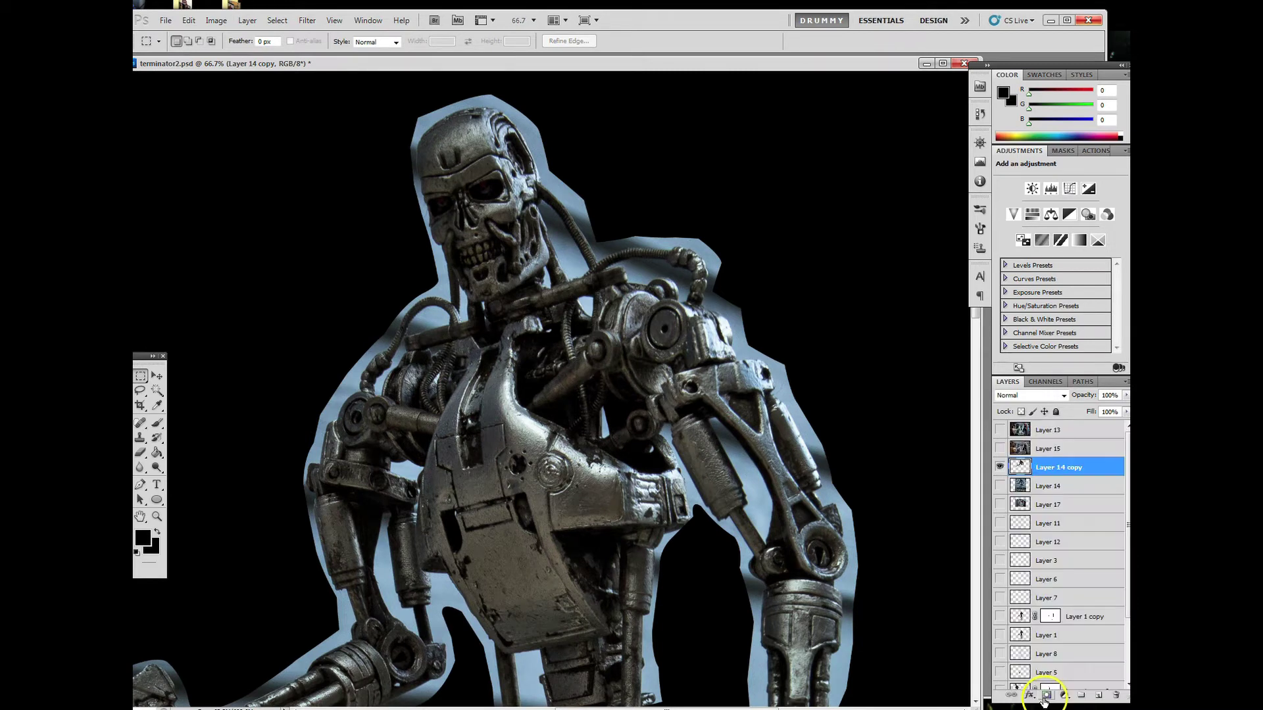
left_click(1046, 696)
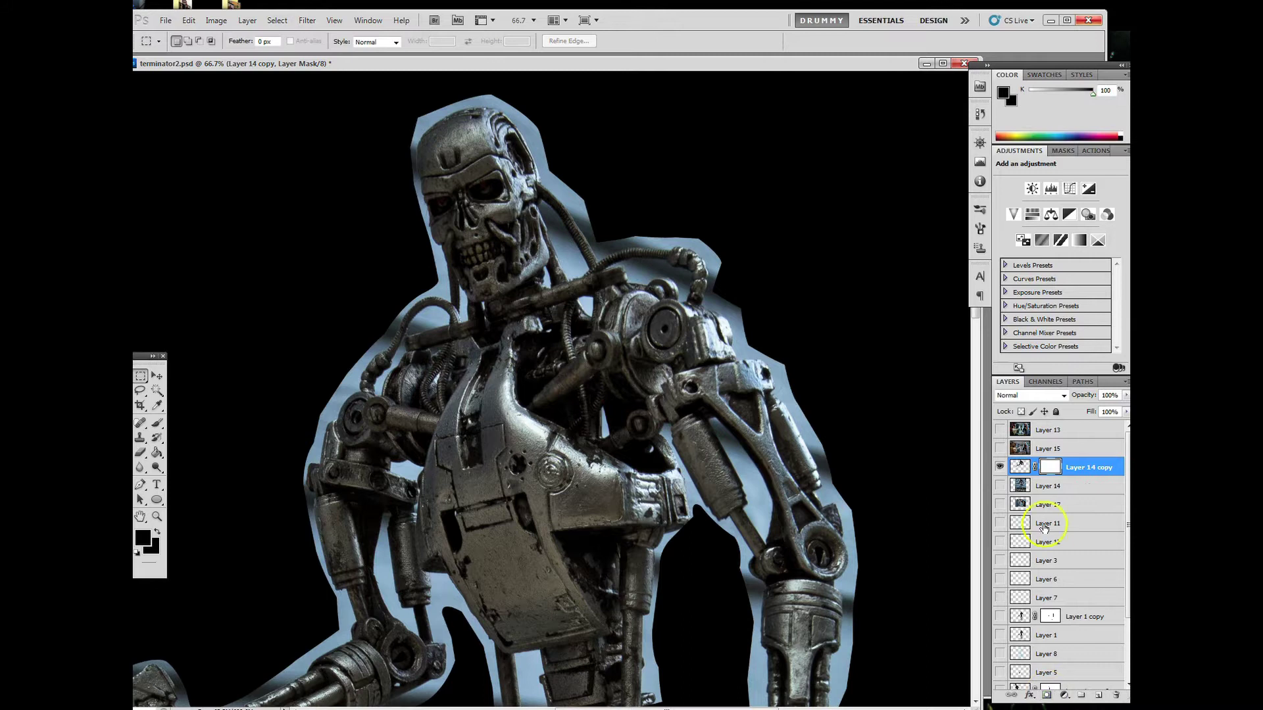
left_click(1050, 468)
- Paint black on the mask with an 11 px Brush at 50% hardness, hiding the background beside the jaw, shoulder and upper arm
left_click(157, 422)
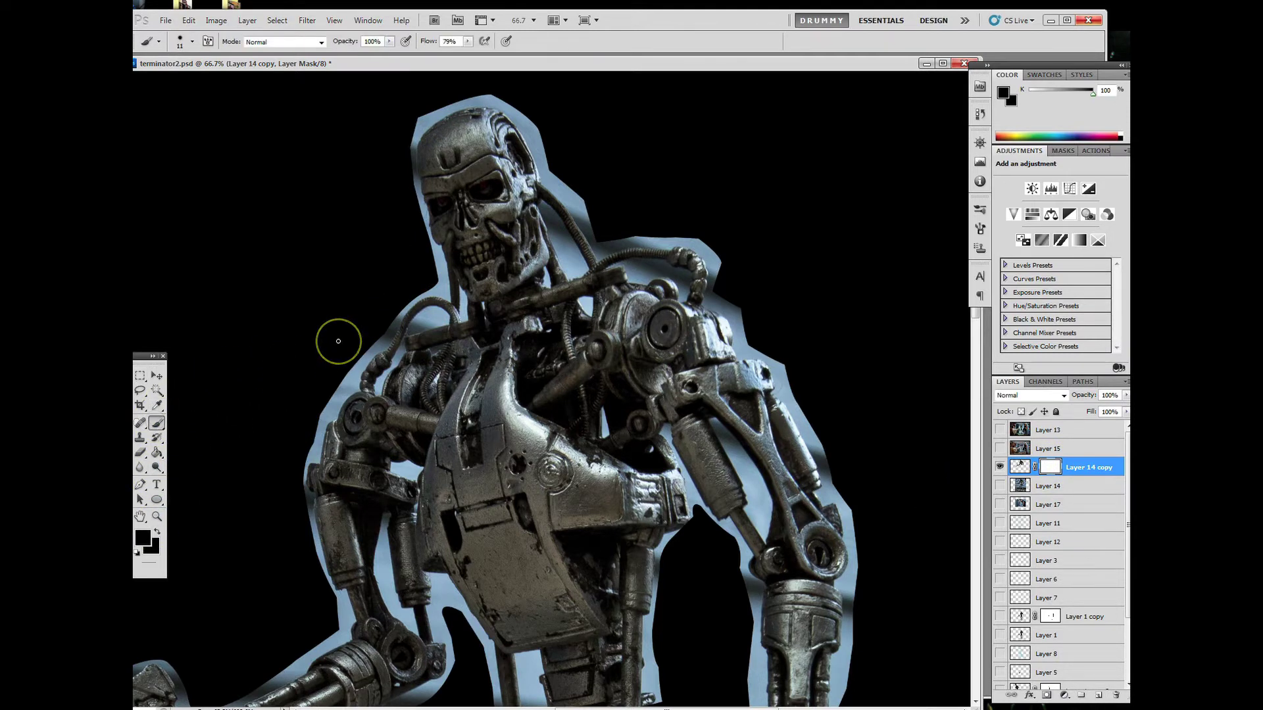
left_click(192, 43)
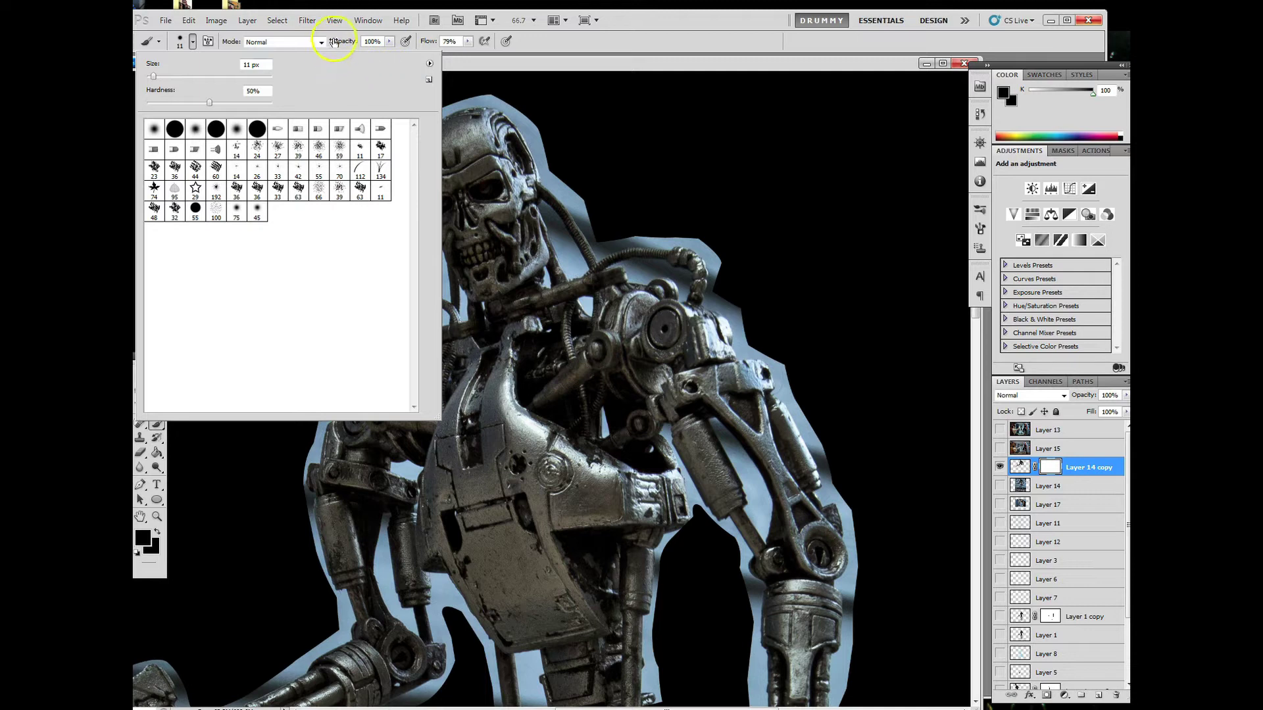
left_click(493, 70)
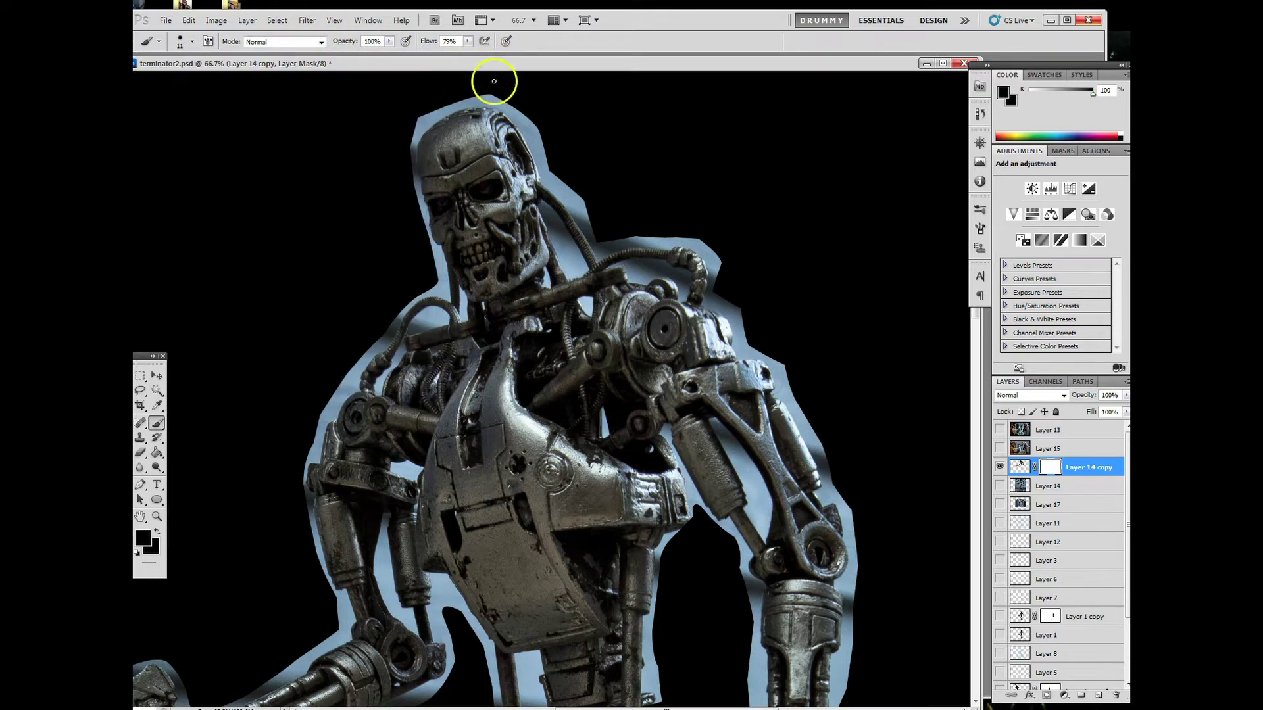
mouse_move(429, 282)
left_mouse_down()
mouse_move(443, 284)
mouse_move(437, 246)
mouse_move(451, 296)
mouse_move(432, 242)
left_mouse_up()
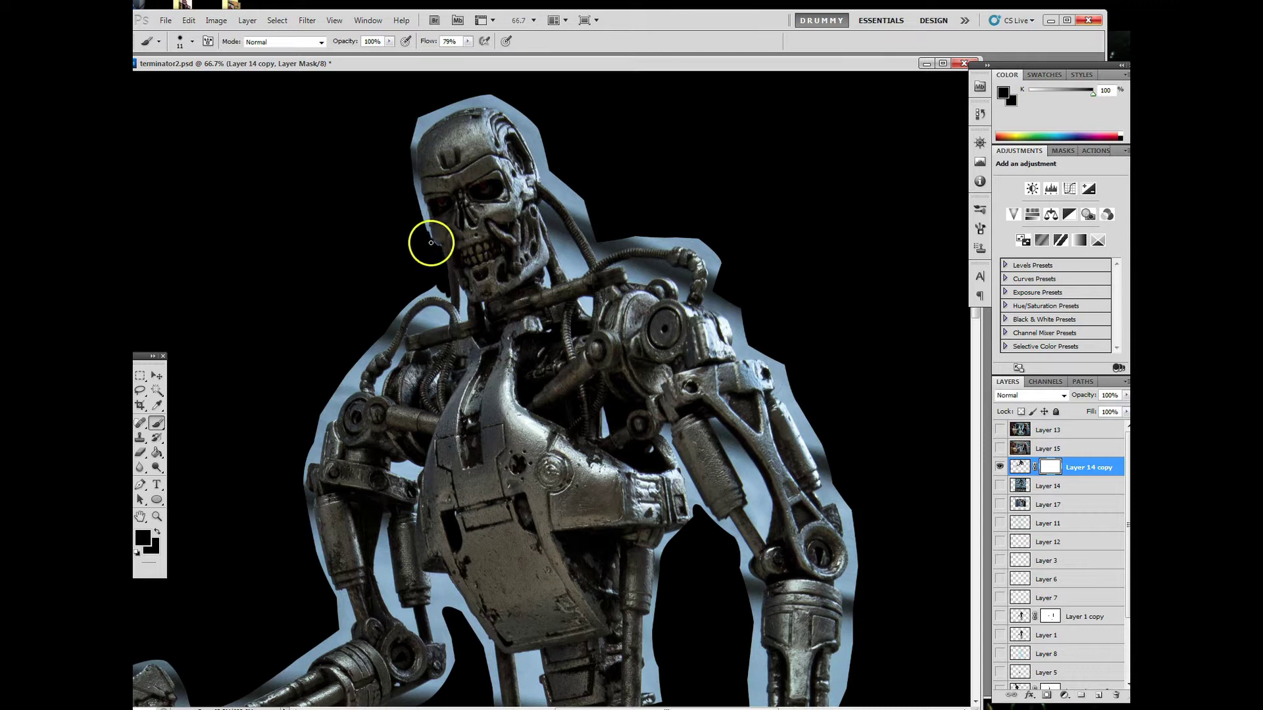
mouse_move(367, 386)
left_mouse_down()
mouse_move(333, 395)
mouse_move(313, 463)
mouse_move(331, 393)
mouse_move(324, 427)
left_mouse_up()
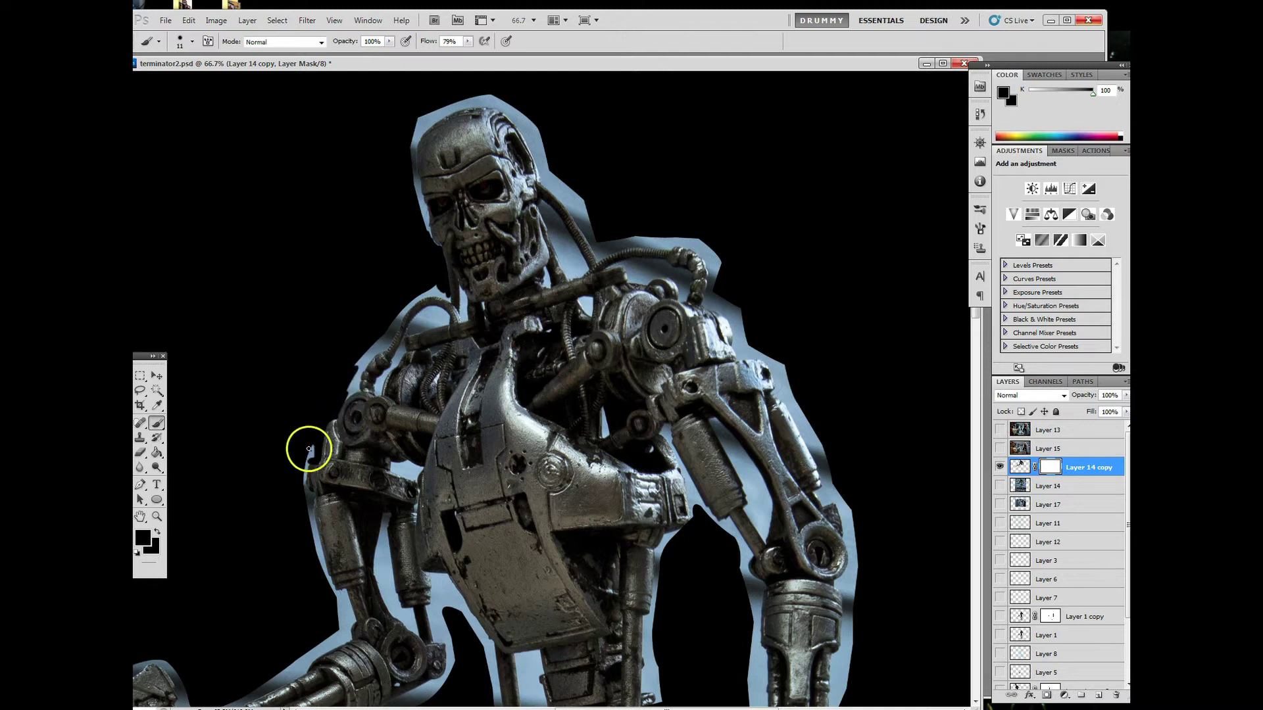
mouse_move(309, 464)
left_mouse_down()
mouse_move(316, 445)
mouse_move(305, 501)
mouse_move(303, 485)
mouse_move(316, 494)
mouse_move(324, 567)
mouse_move(313, 533)
left_mouse_up()
- Set the brush to 10 px at 100% hardness and mask out the background around the gun arm and elbow
left_click(193, 45)
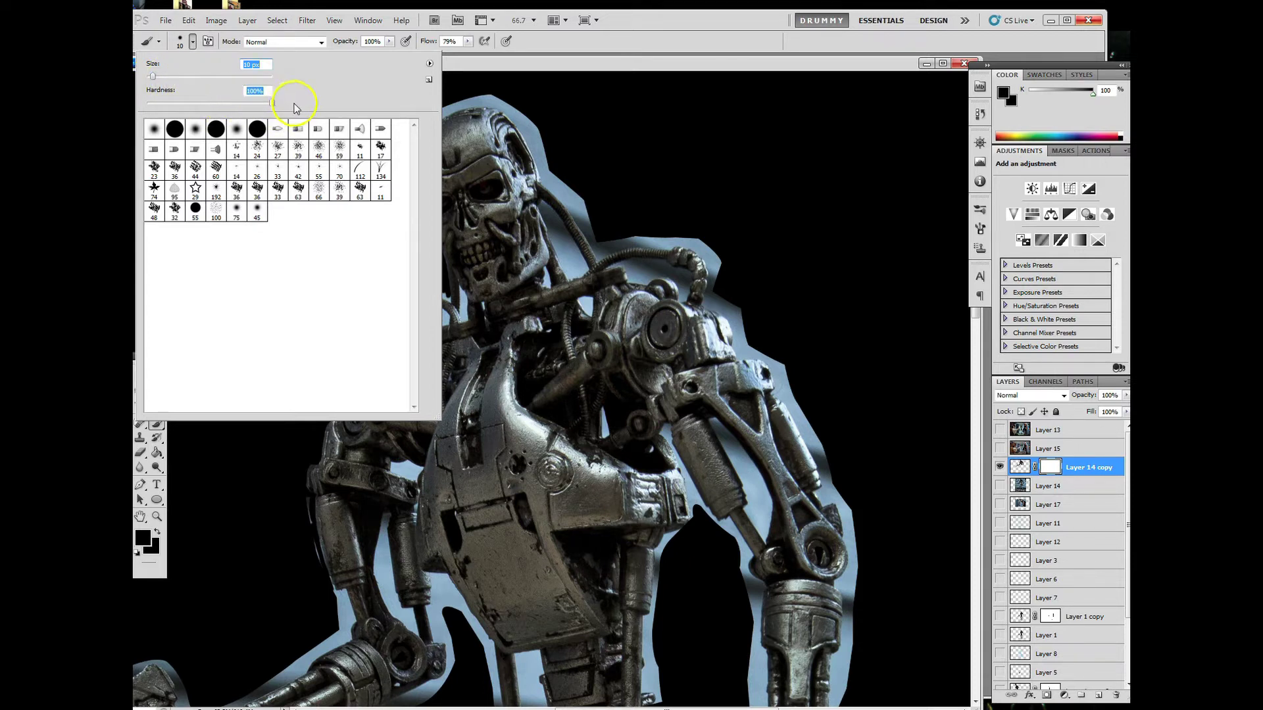
left_click(467, 68)
mouse_move(376, 561)
left_mouse_down()
mouse_move(396, 616)
mouse_move(376, 563)
mouse_move(385, 514)
mouse_move(389, 590)
left_mouse_up()
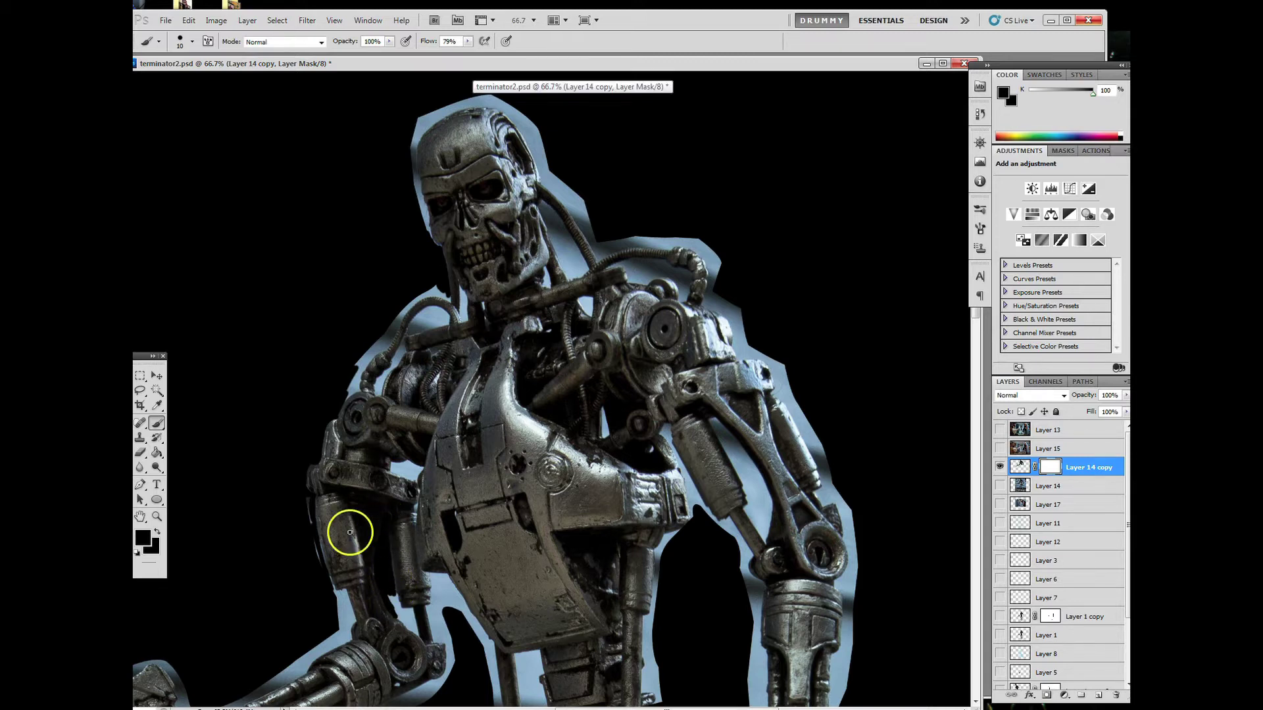
mouse_move(315, 548)
left_mouse_down()
mouse_move(309, 497)
mouse_move(328, 580)
left_mouse_up()
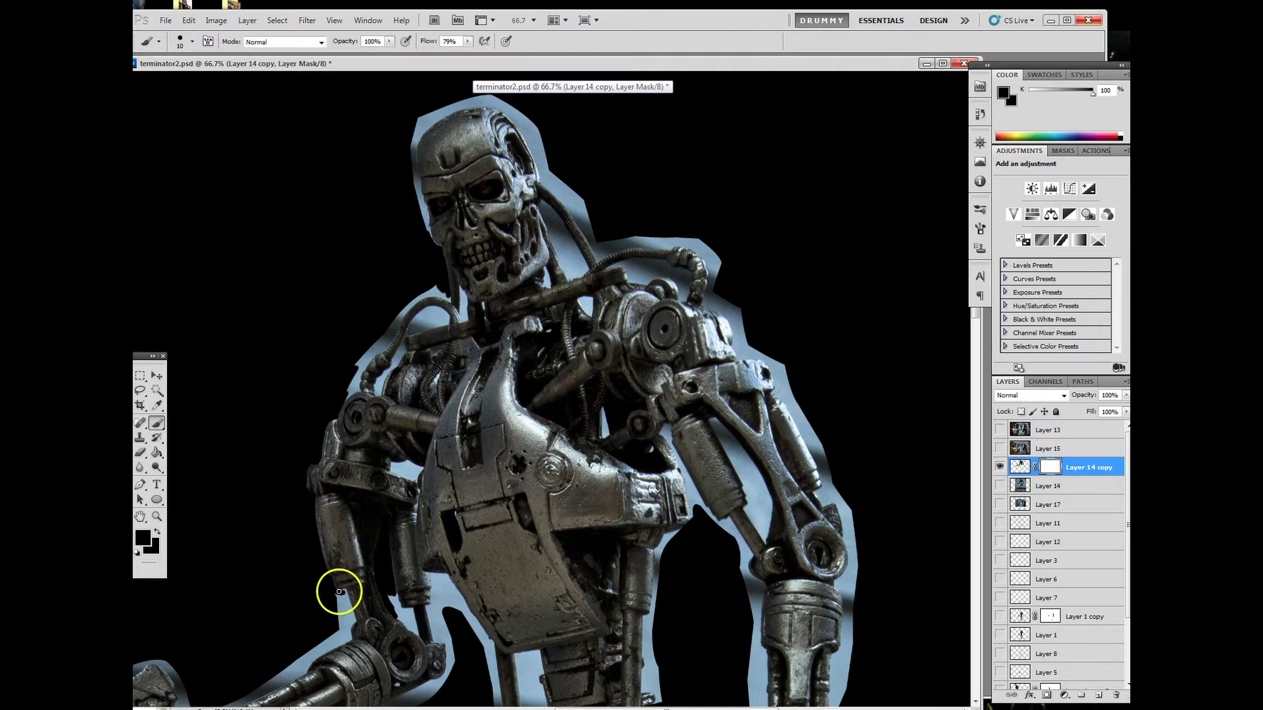
mouse_move(344, 592)
left_mouse_down()
mouse_move(348, 637)
mouse_move(333, 605)
mouse_move(344, 625)
mouse_move(337, 595)
mouse_move(347, 600)
mouse_move(350, 639)
mouse_move(335, 578)
left_mouse_up()
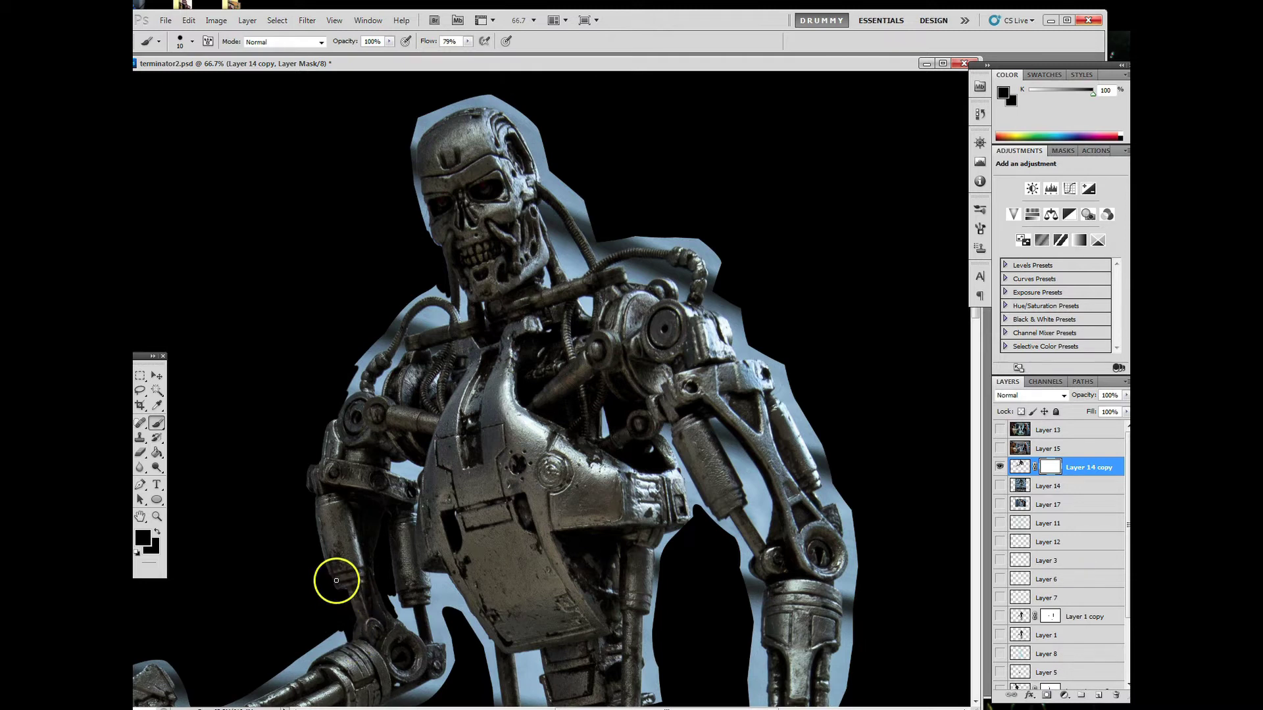
left_click_drag(374, 347, 365, 365)
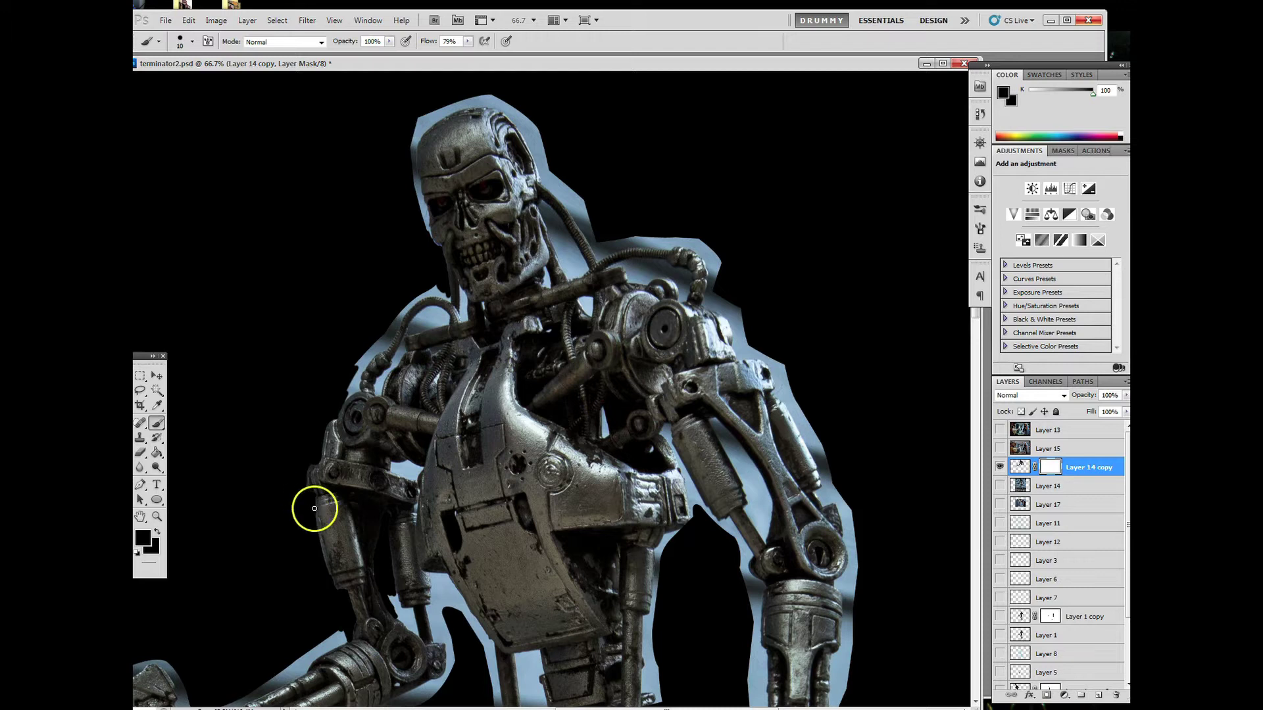
- Mask along the face edge, set the foreground colour to white and paint the hidden parts of the skull back in
mouse_move(412, 152)
left_mouse_down()
mouse_move(442, 252)
mouse_move(421, 209)
left_mouse_up()
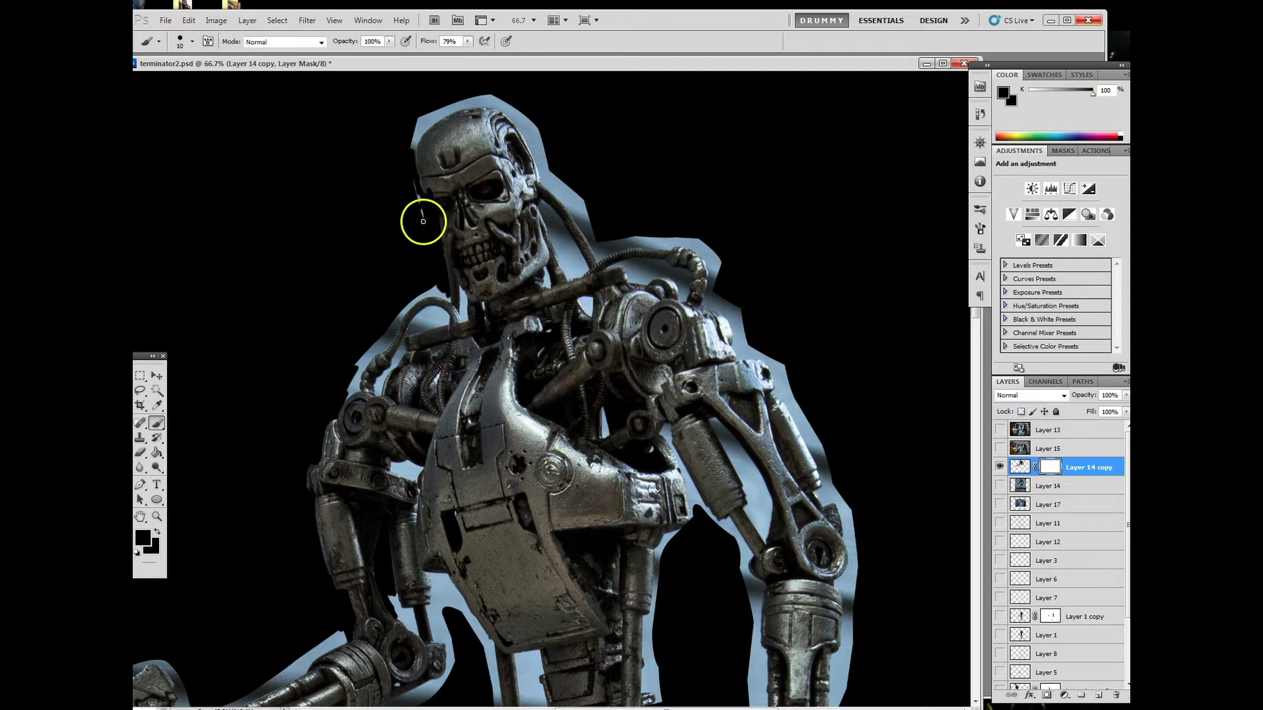
left_click(142, 538)
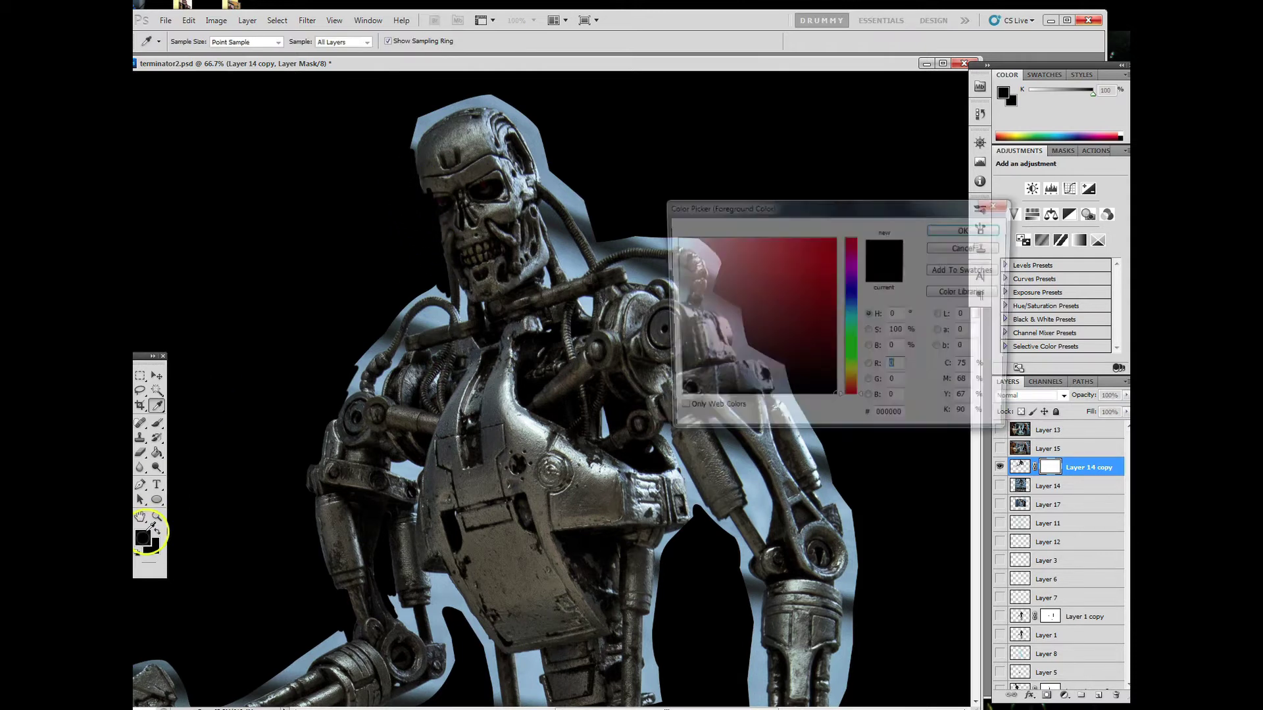
left_click_drag(674, 239, 663, 217)
left_click(967, 229)
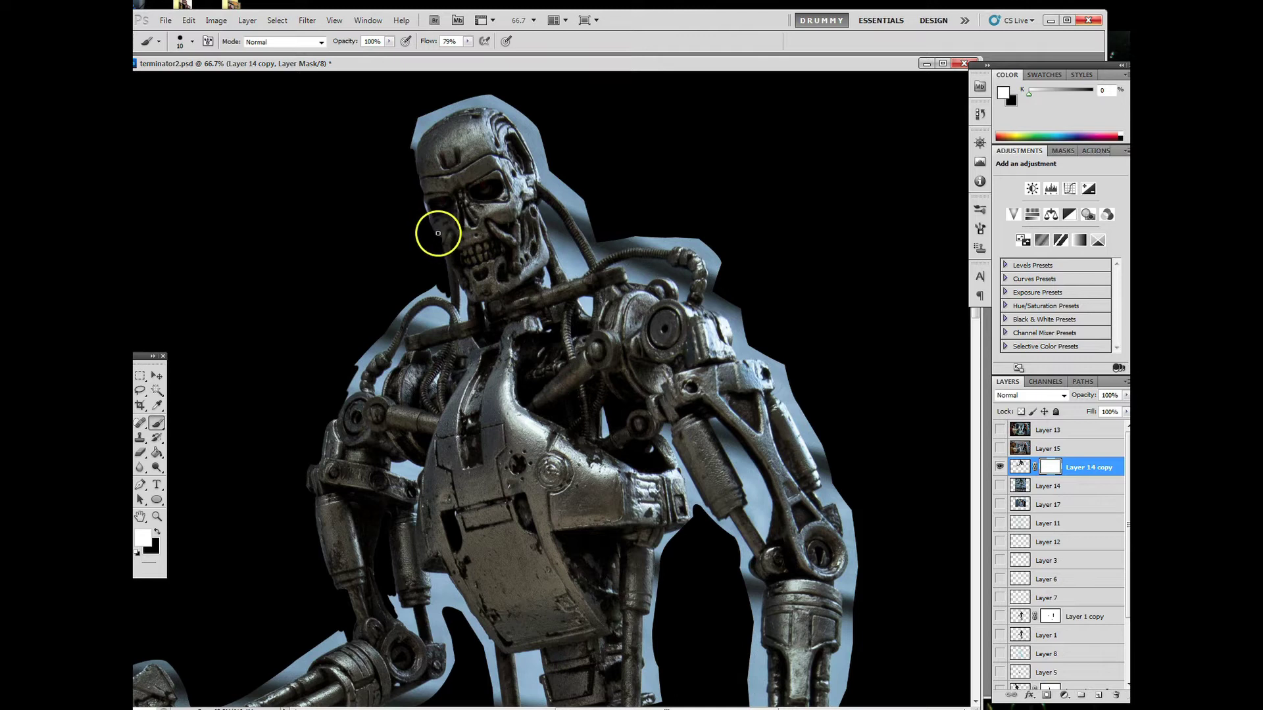
left_click_drag(441, 236, 444, 246)
mouse_move(423, 178)
left_mouse_down()
mouse_move(417, 147)
mouse_move(422, 166)
left_mouse_up()
mouse_move(463, 263)
left_mouse_down()
mouse_move(451, 333)
mouse_move(437, 310)
mouse_move(521, 267)
mouse_move(567, 269)
mouse_move(516, 248)
mouse_move(550, 325)
left_mouse_up()
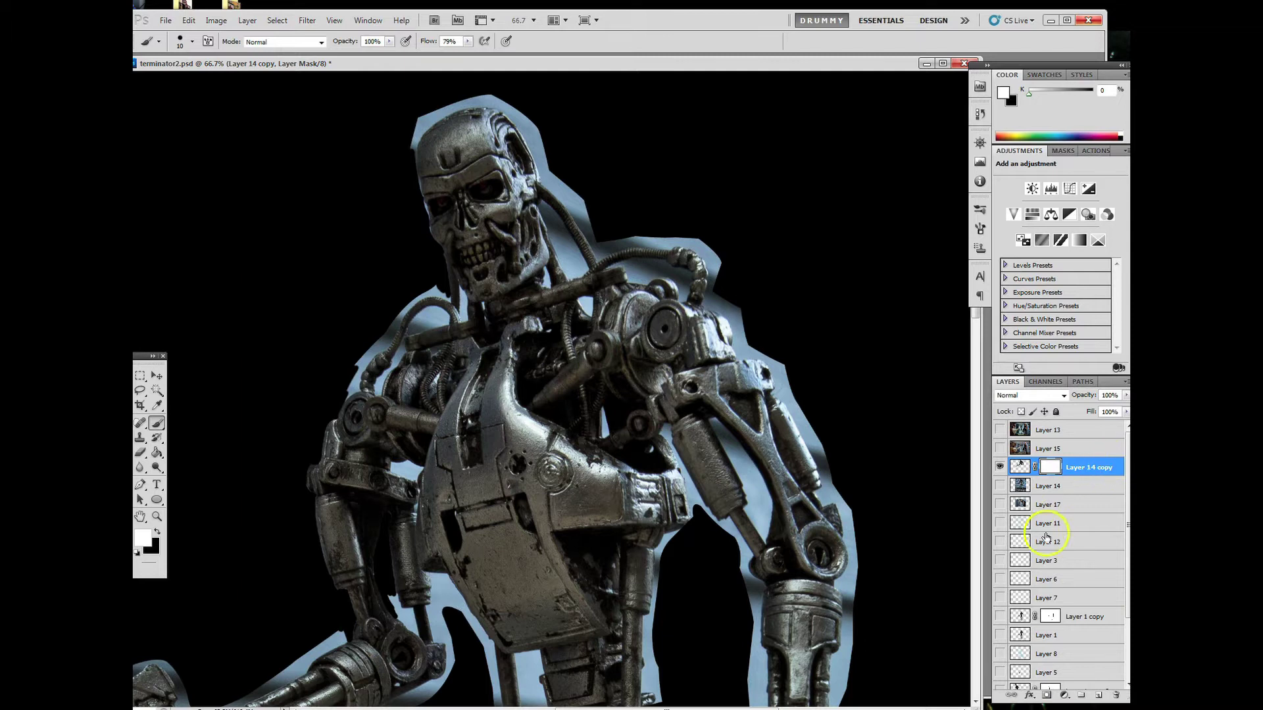
- Show the finished robot cut-out on Layer 1 copy, hide Layer 14 copy, and inspect the cut-out's torso, arms and legs
left_click(999, 617)
left_click(999, 467)
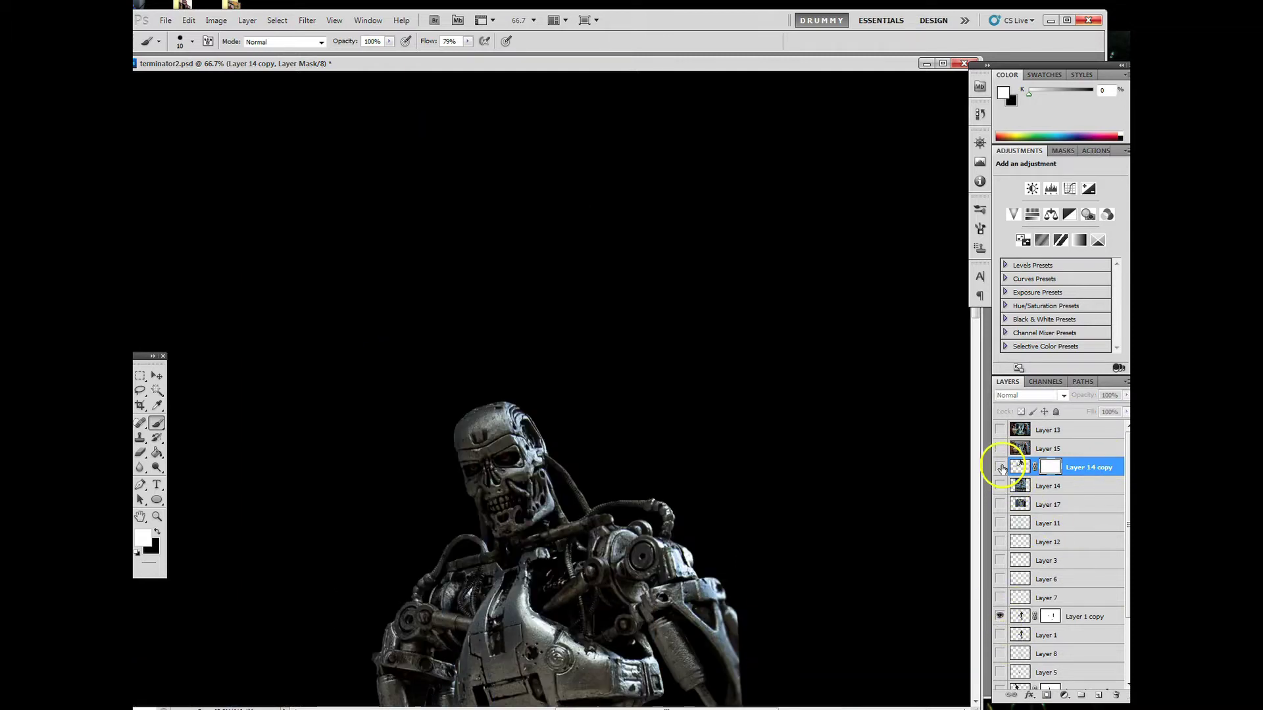
left_click_drag(977, 315, 976, 472)
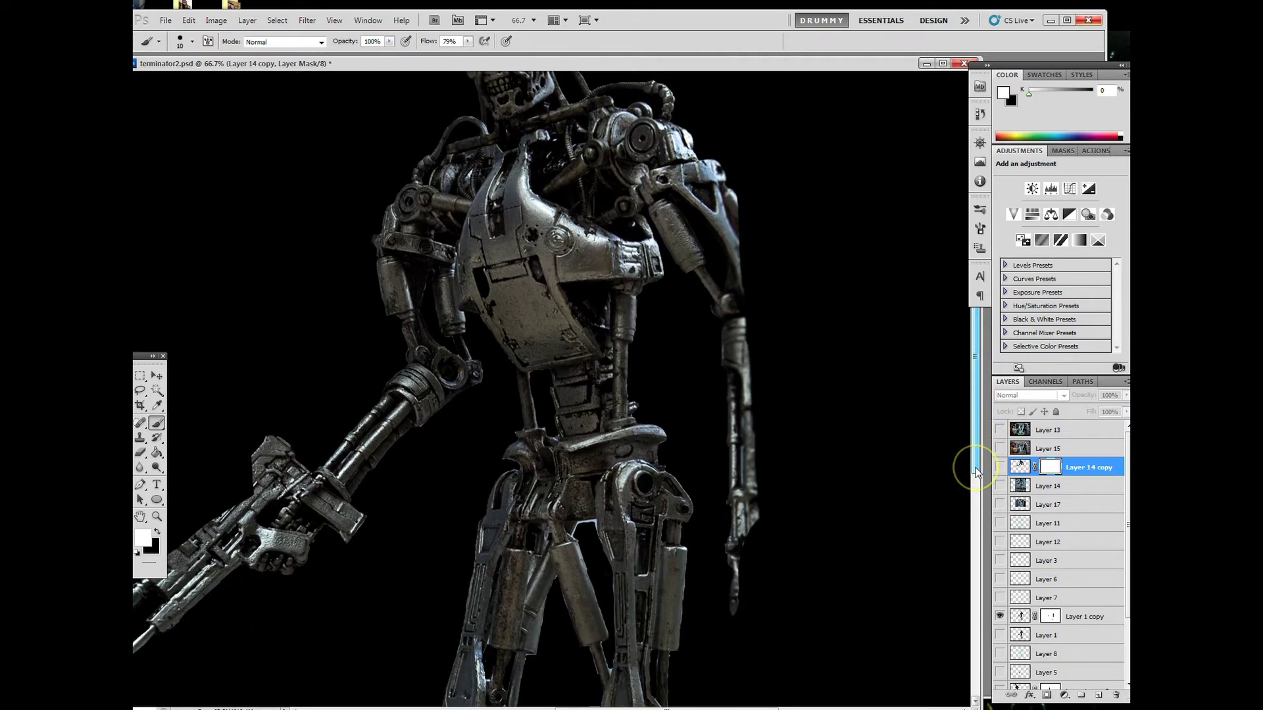
mouse_move(975, 457)
left_mouse_down()
mouse_move(967, 513)
mouse_move(969, 478)
left_mouse_up()
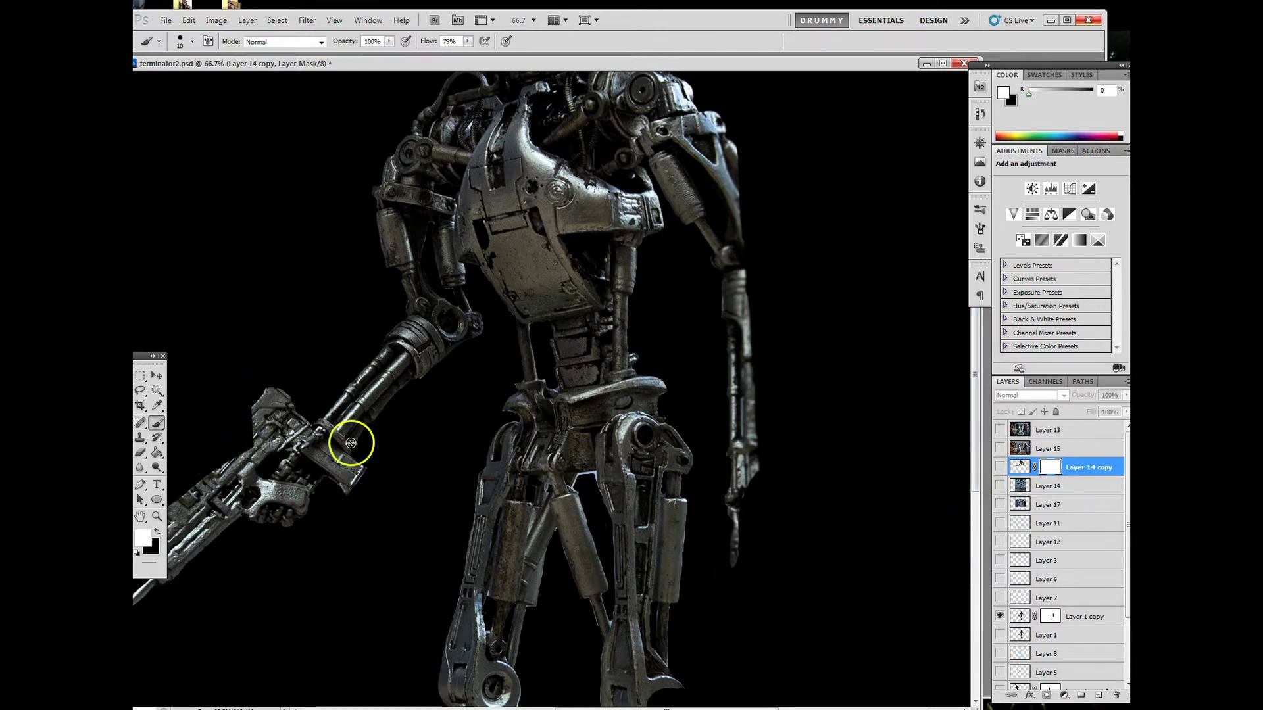
scroll(1127, 510, "down", 5)
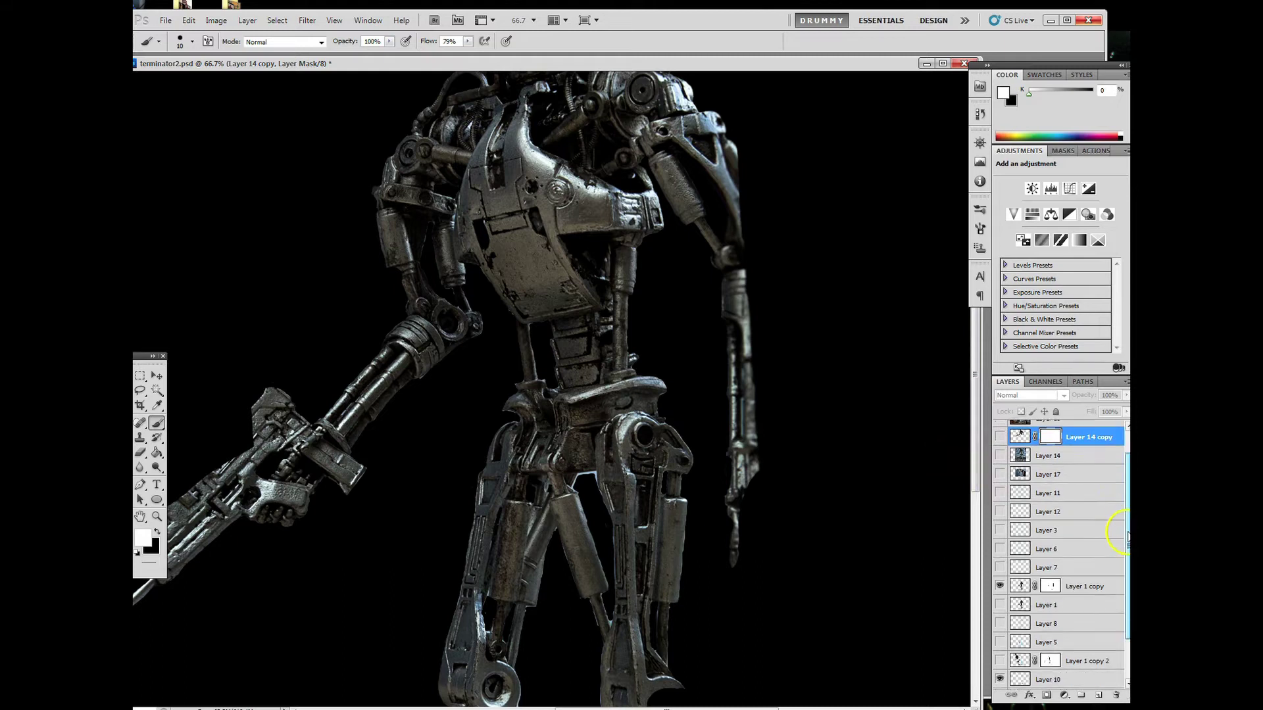
- Show the Background copy room photo behind the finished robot and view the whole composite at 25%
left_click(999, 644)
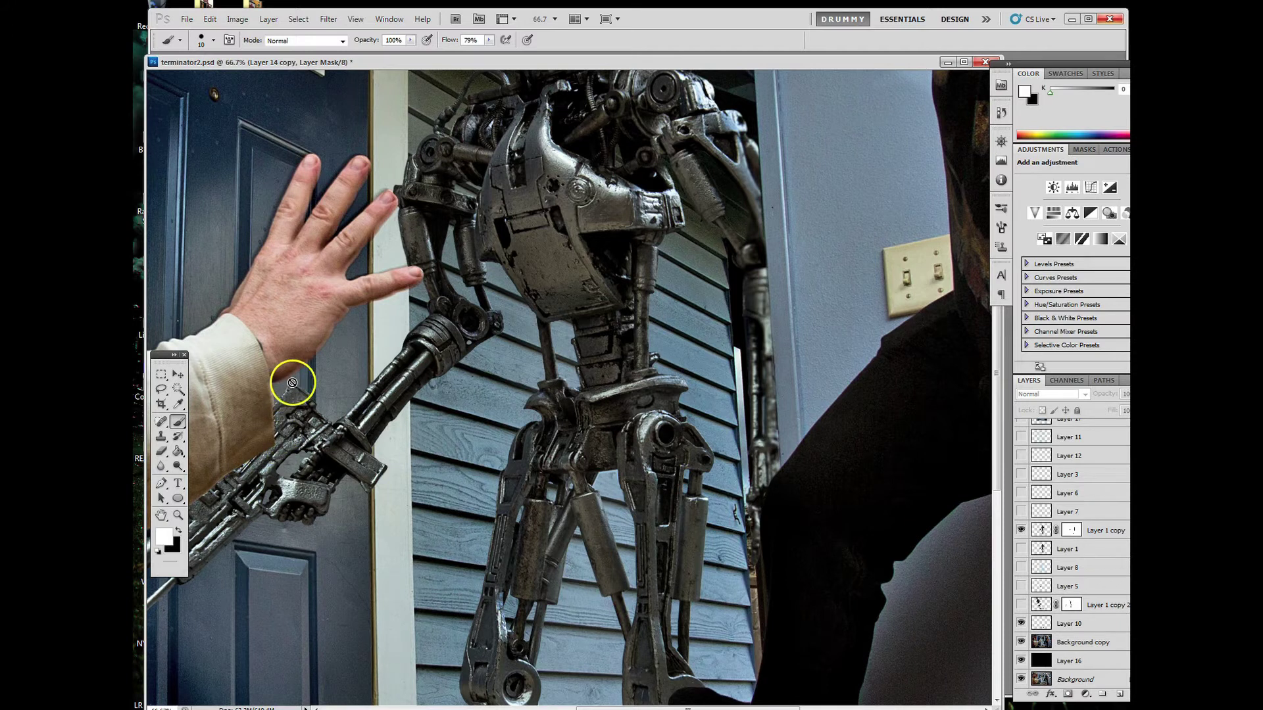
key("ctrl+minus")
key("ctrl+minus")
key("ctrl+minus")
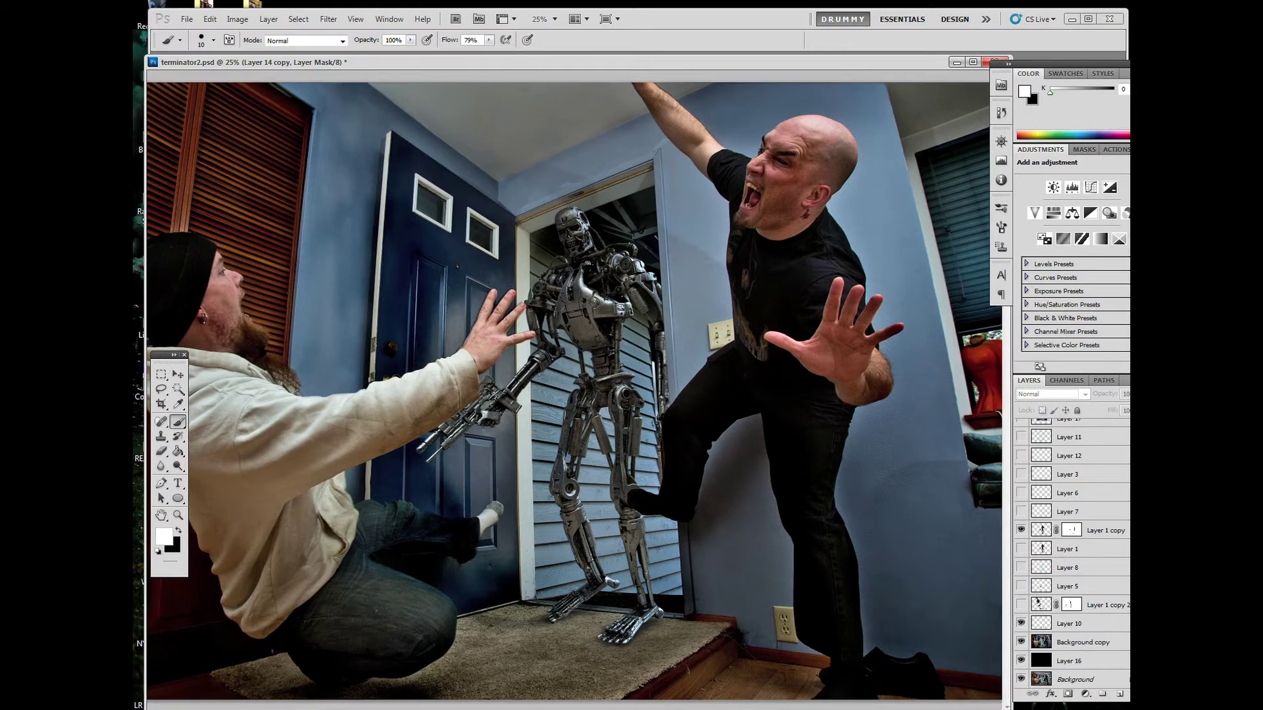
left_click(1021, 548)
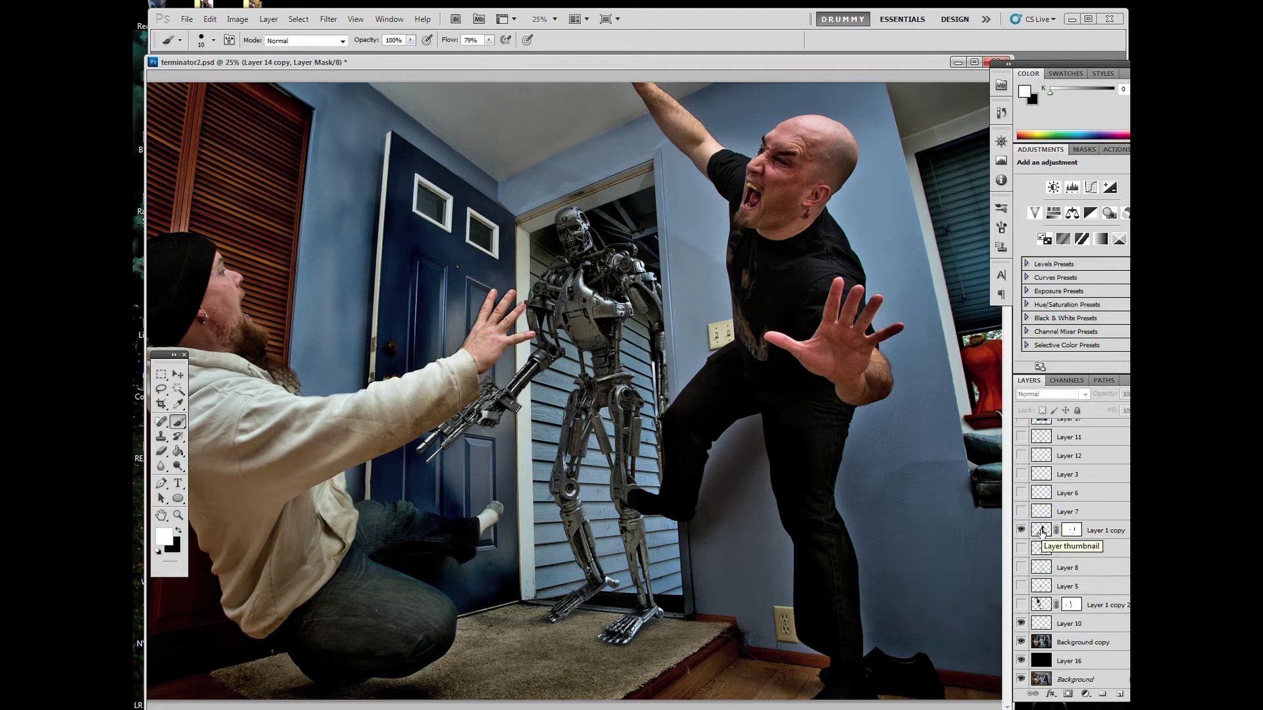
left_click(1037, 658)
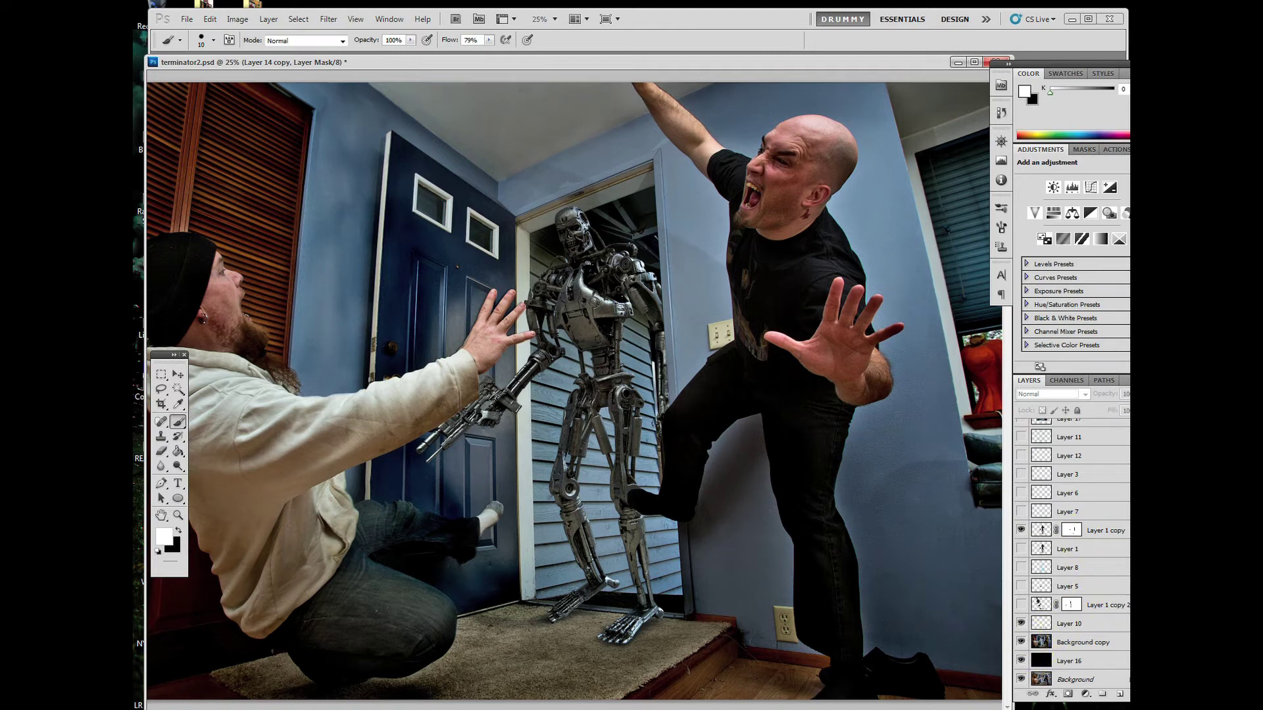
- Show Layer 1 copy 3 in place of Layer 1 copy and make its image active instead of its mask
scroll(1072, 552, "up", 3)
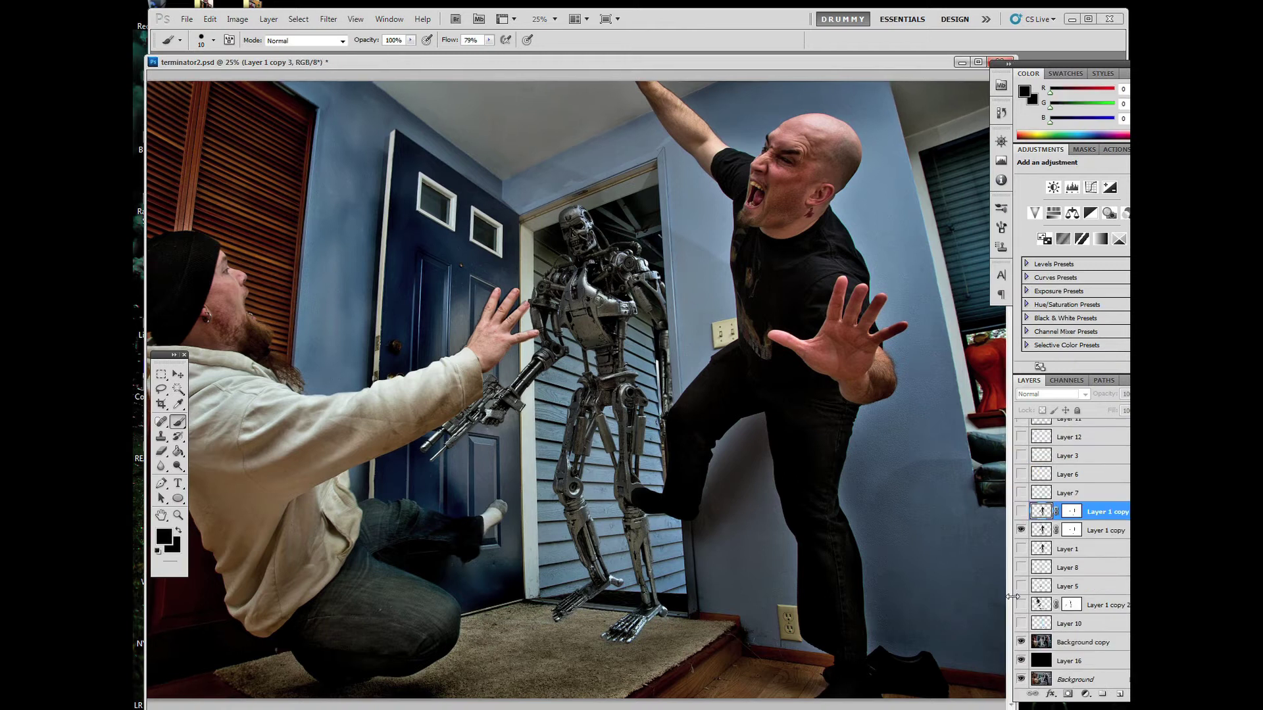
left_click(1021, 512)
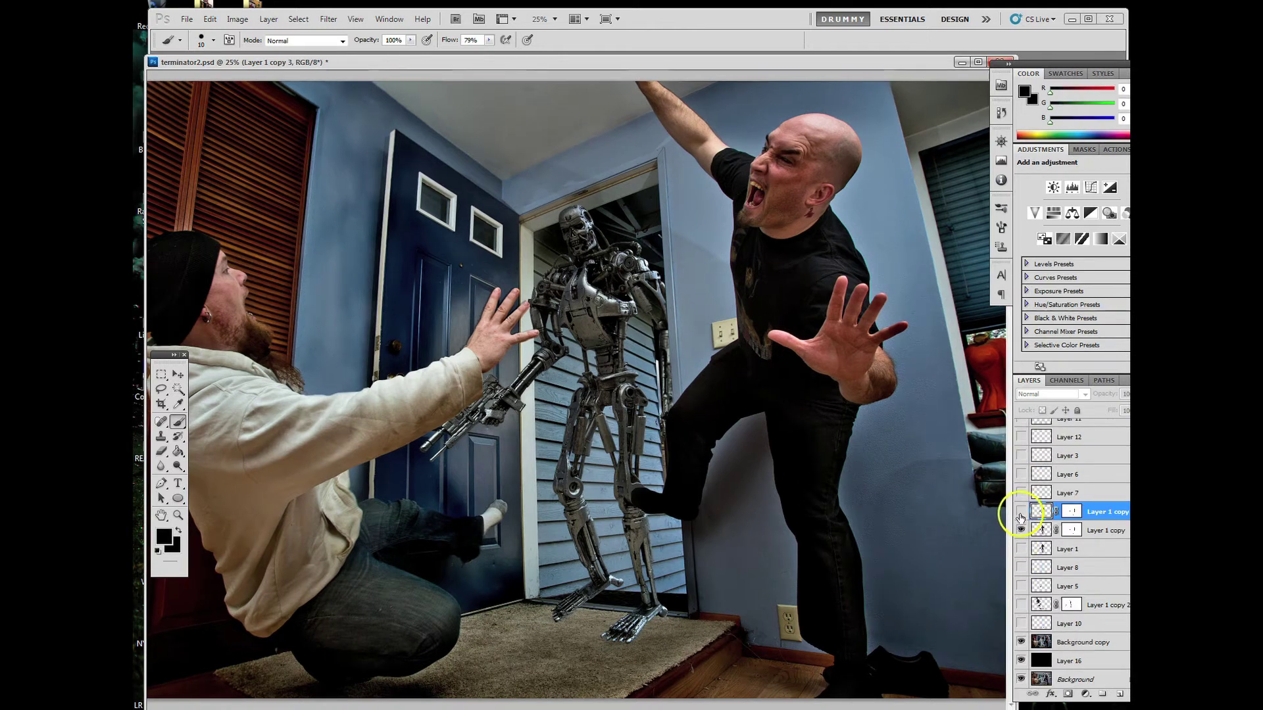
left_click(1073, 512)
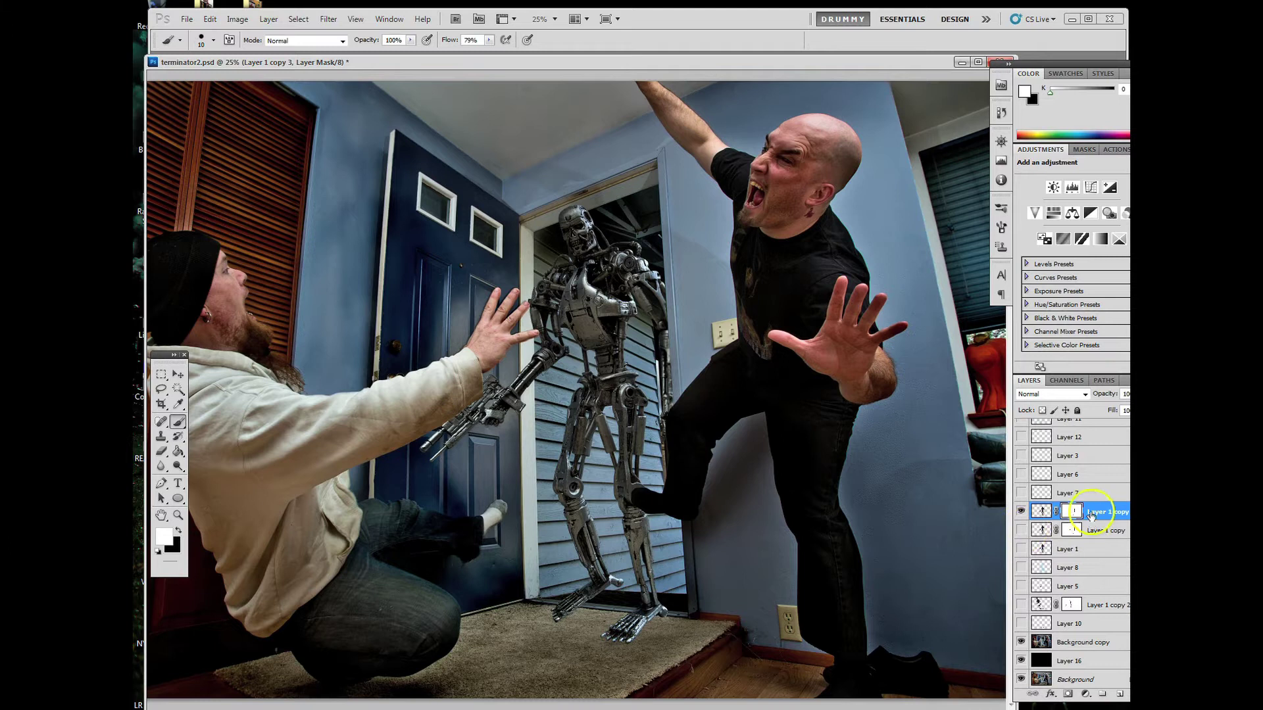
left_click(1042, 514)
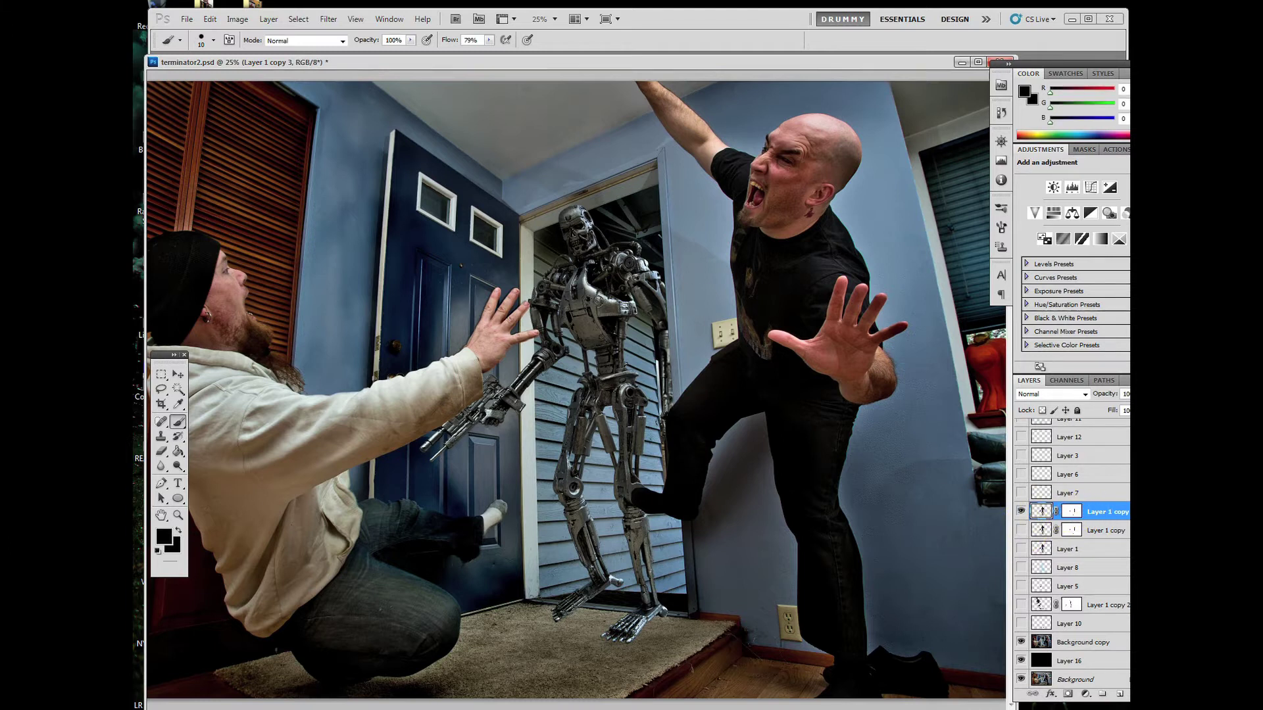
- Darken the robot on Layer 1 copy 3 with Brightness/Contrast at brightness -150 and contrast 100
left_click(238, 19)
mouse_move(262, 56)
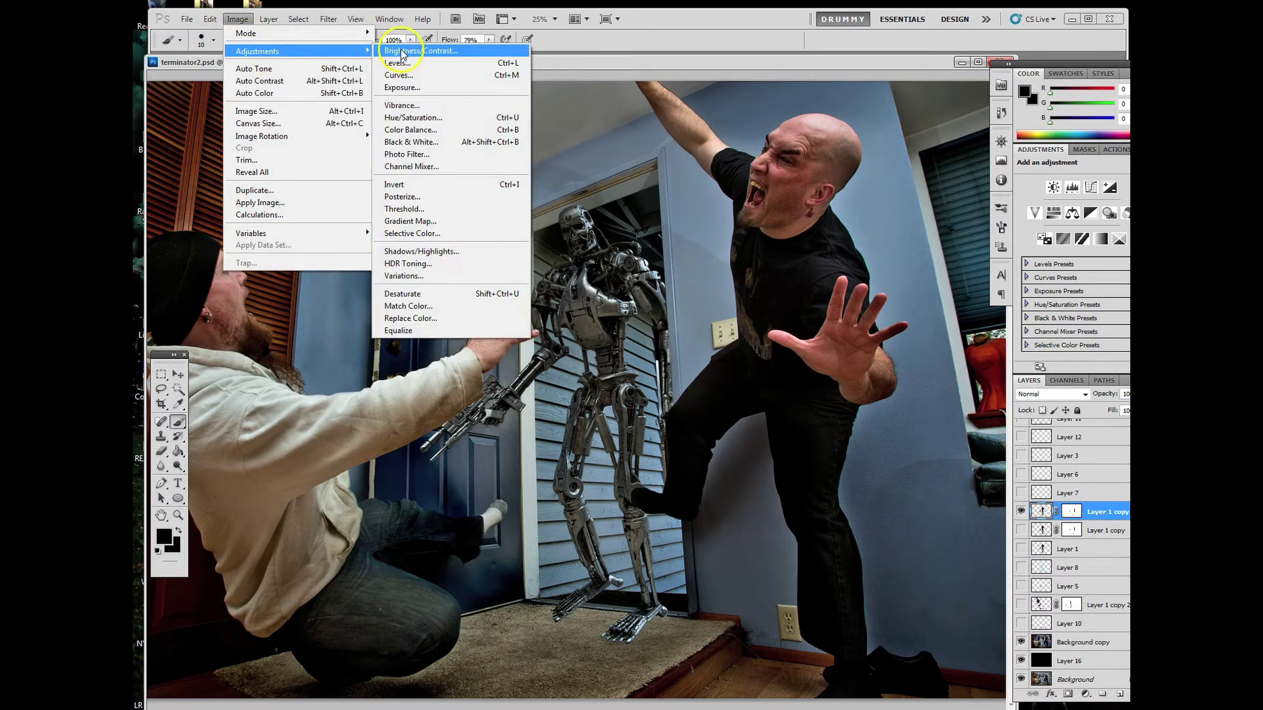
left_click(402, 53)
left_click_drag(619, 249, 555, 246)
left_click_drag(618, 208, 803, 140)
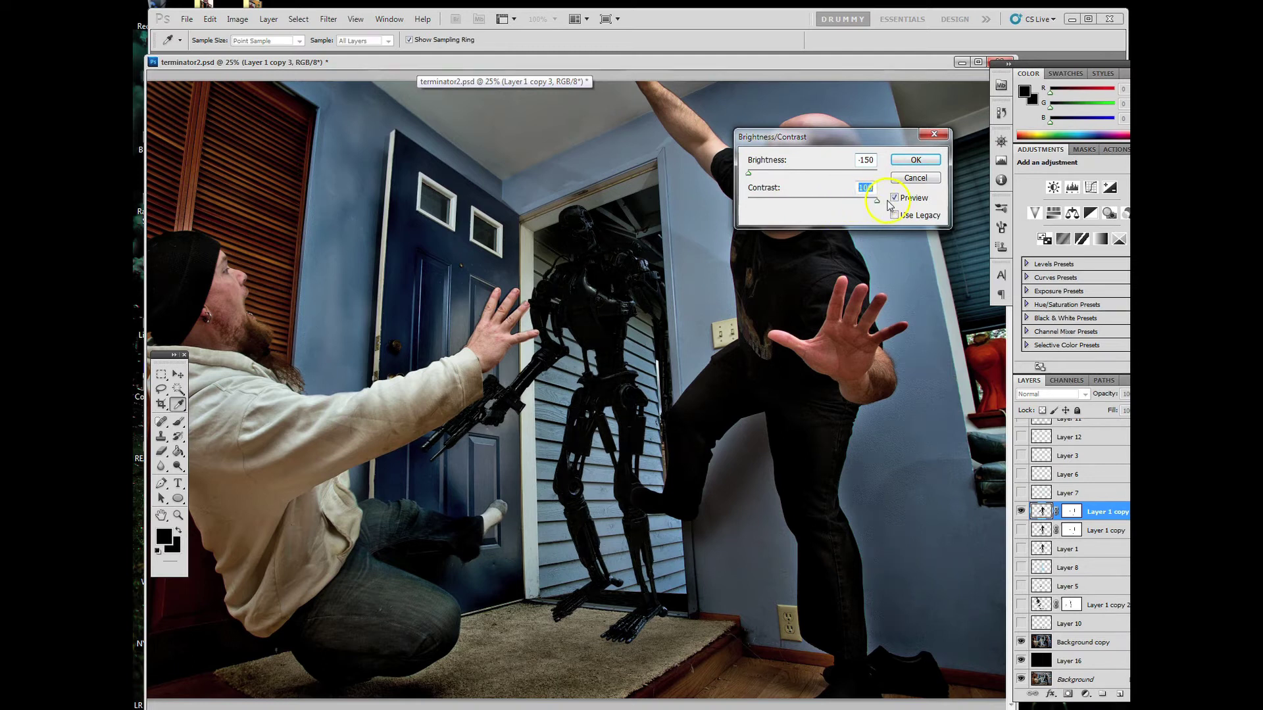
left_click(914, 160)
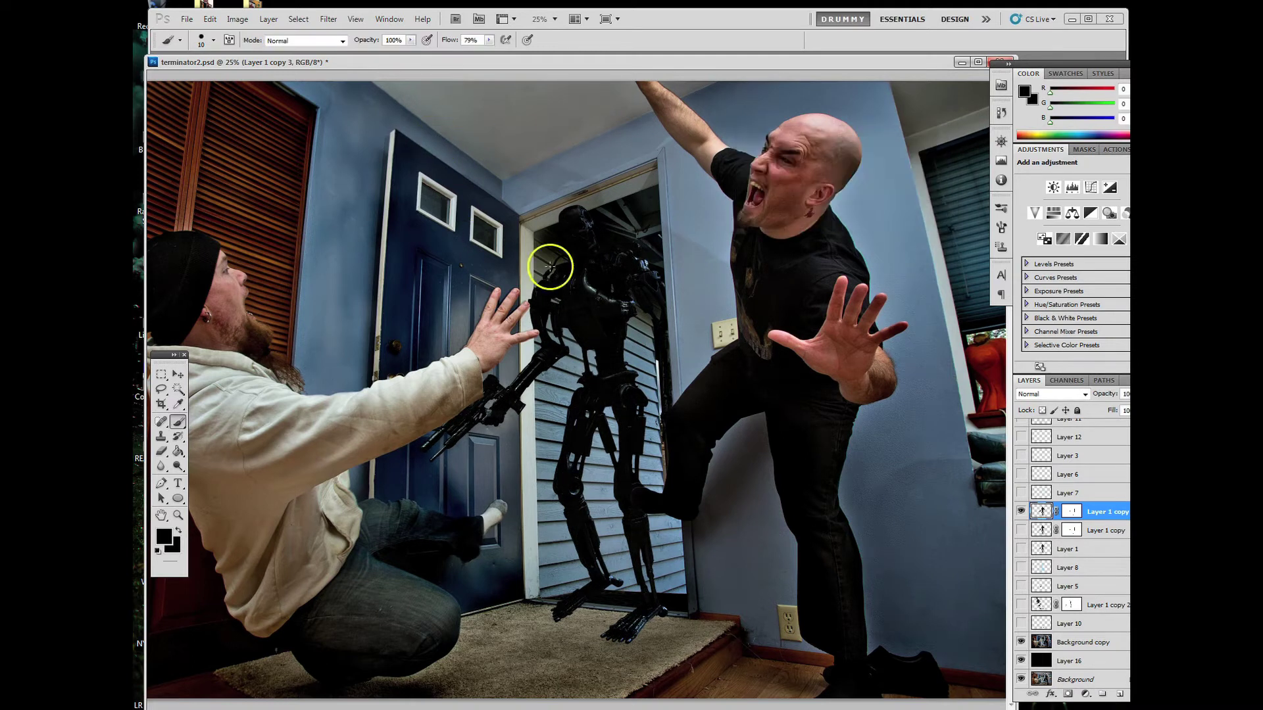
- Darken Layer 1 copy 3 further with Curves, pulling the RGB midtones down to input 130, output 28 and lowering the highlights
left_click(235, 21)
mouse_move(361, 51)
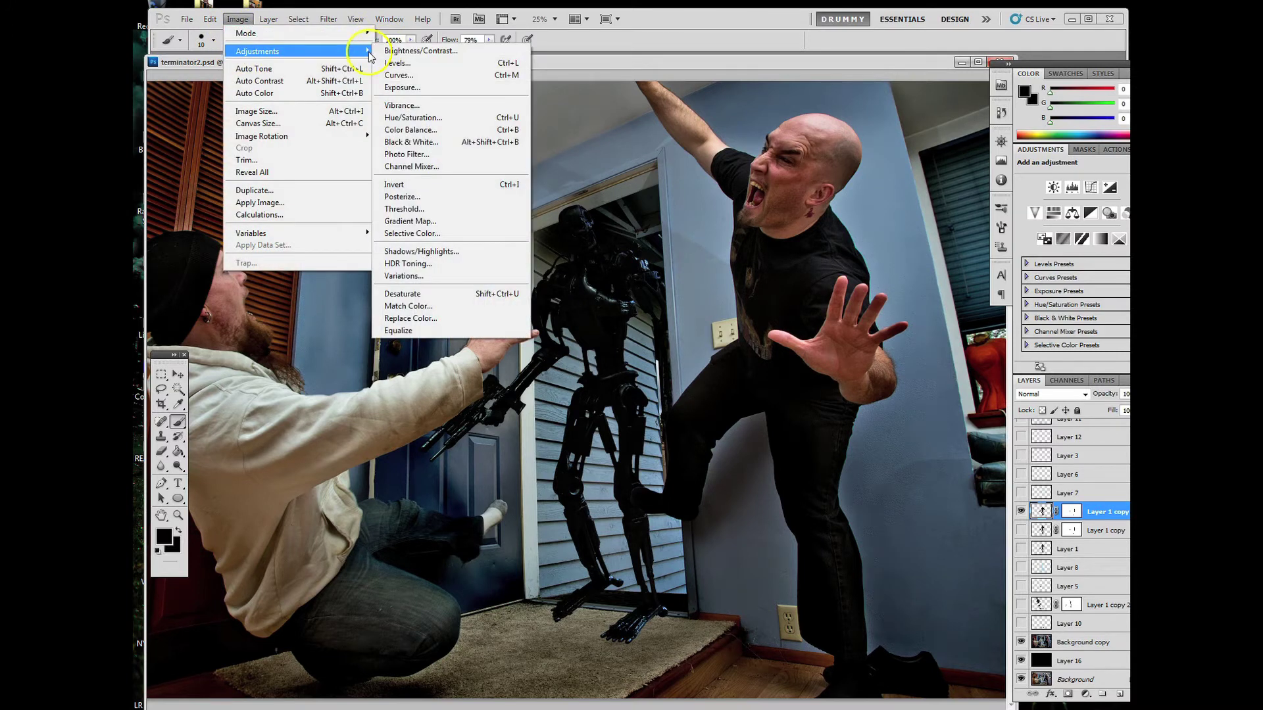
left_click(397, 75)
left_click_drag(853, 311, 870, 322)
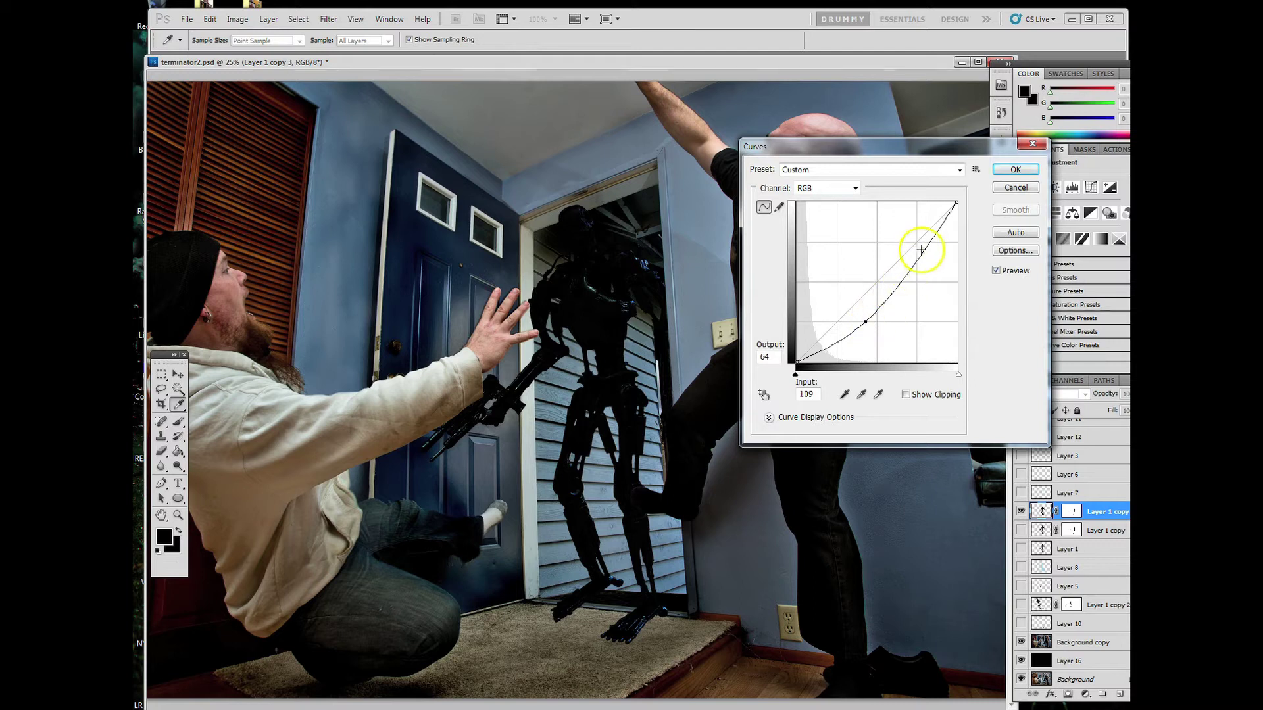
left_click_drag(923, 249, 937, 258)
left_click_drag(868, 324, 878, 344)
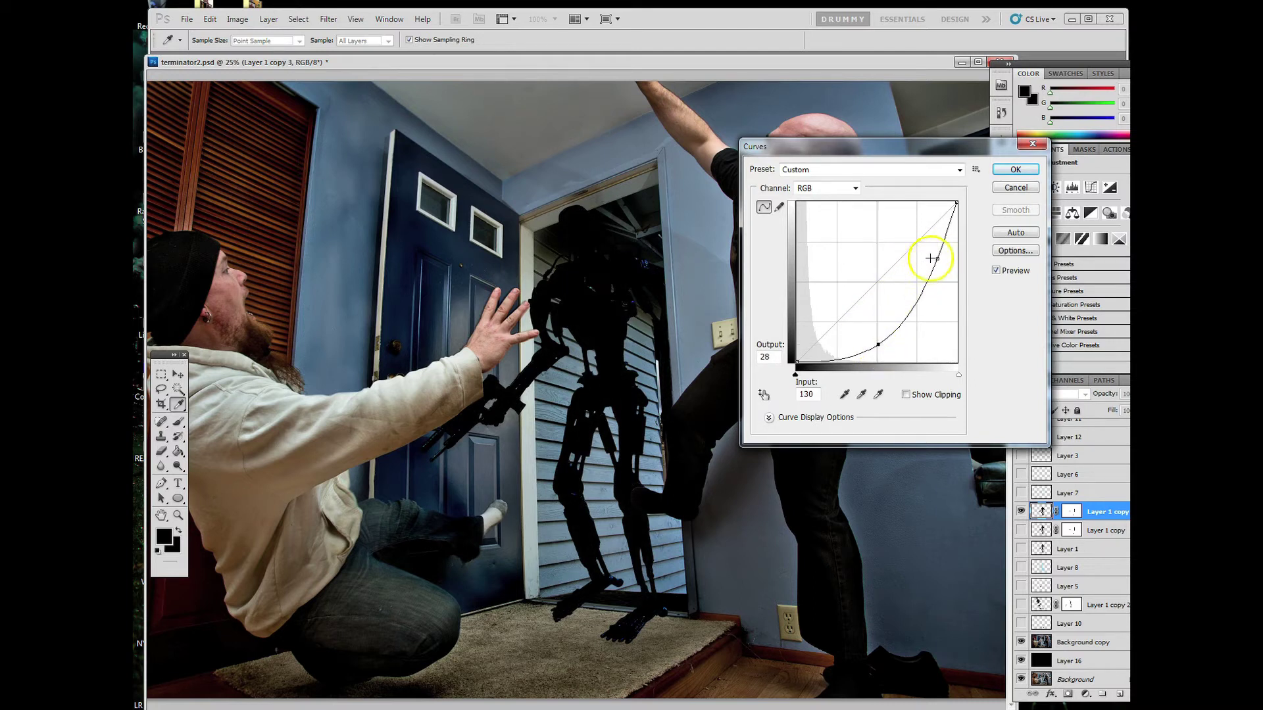
mouse_move(937, 258)
left_mouse_down()
mouse_move(923, 249)
mouse_move(937, 259)
left_mouse_up()
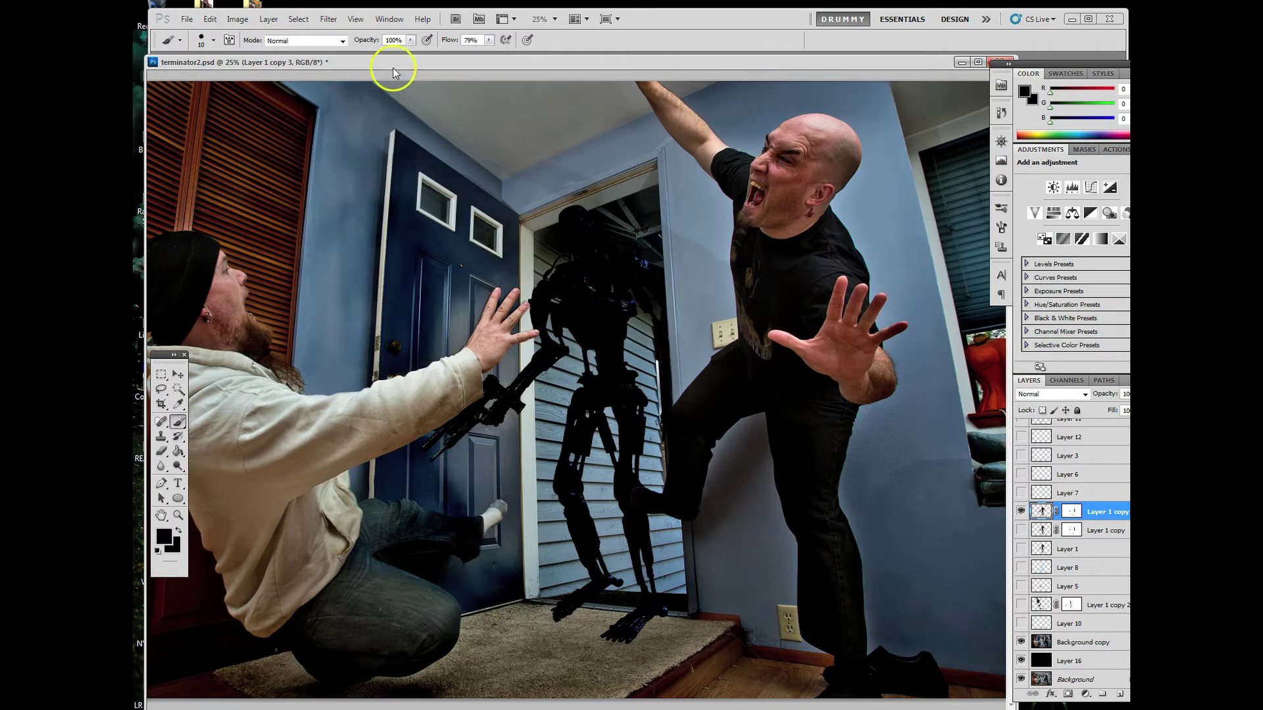
- Soften the darkened robot on Layer 1 copy 3 with a Gaussian Blur of about 6.5 pixels
left_click(328, 19)
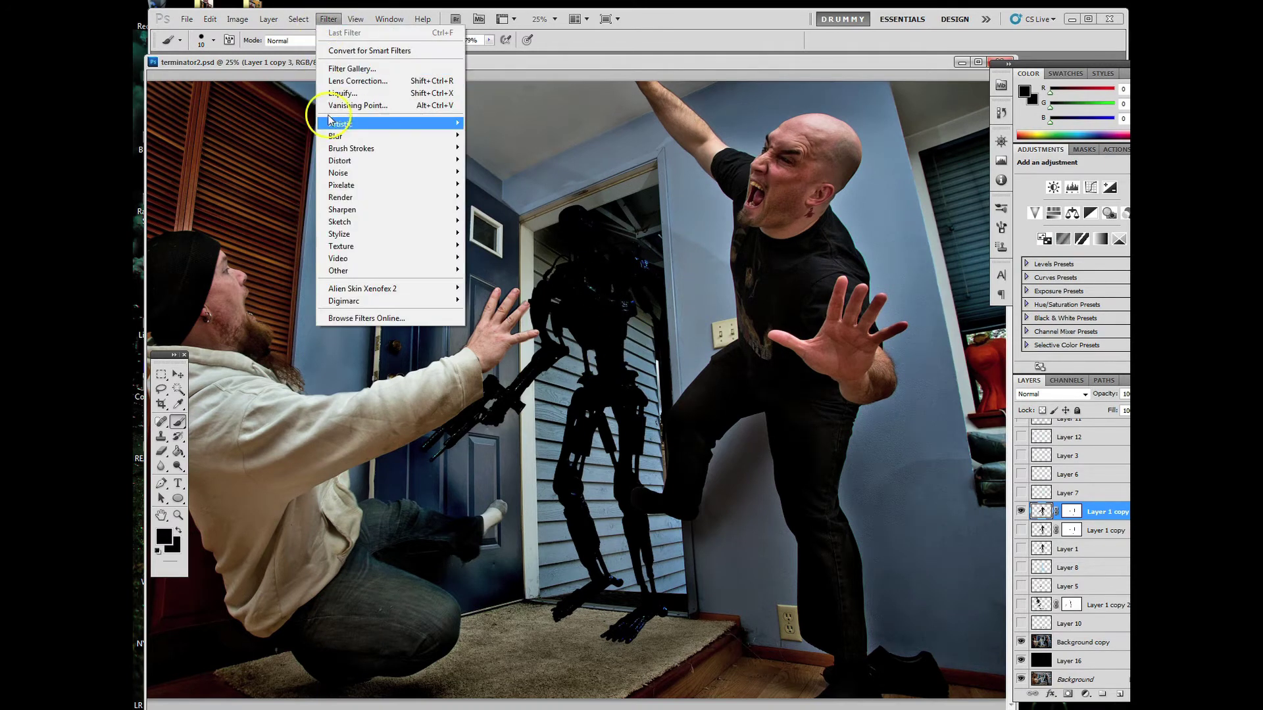
mouse_move(332, 136)
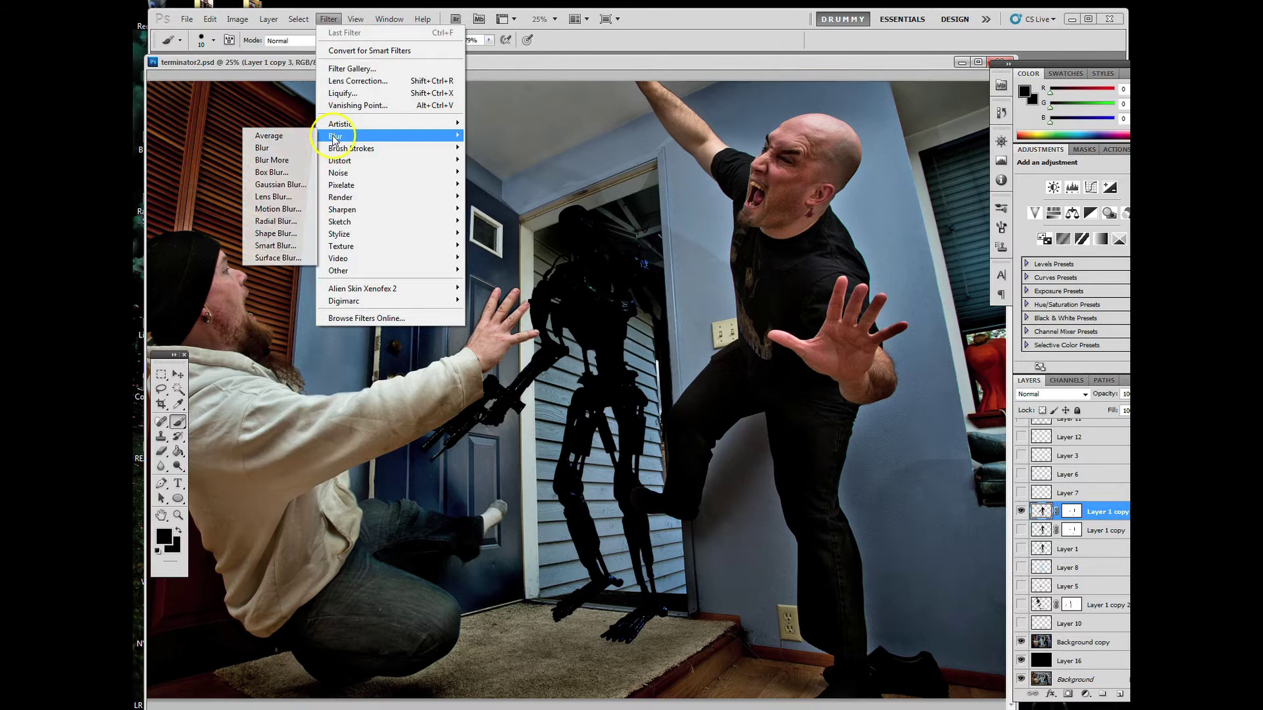
left_click(277, 187)
left_click_drag(888, 392, 874, 394)
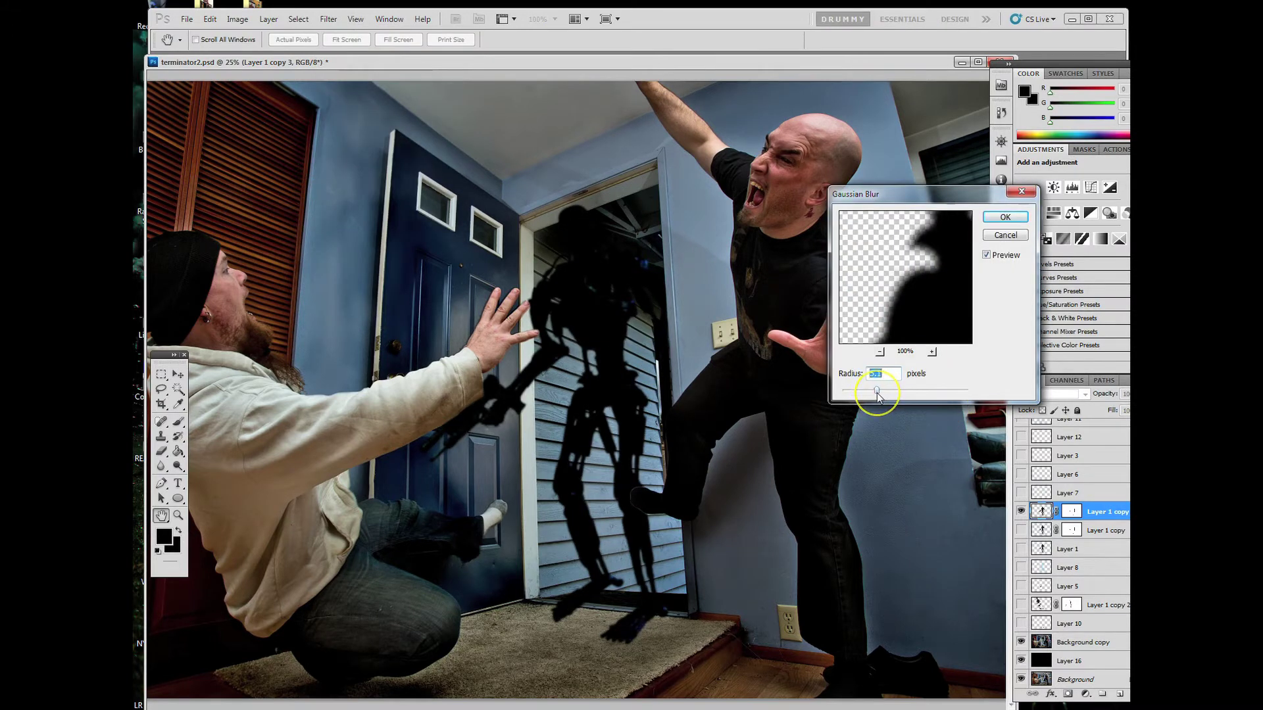
left_click_drag(880, 396, 882, 397)
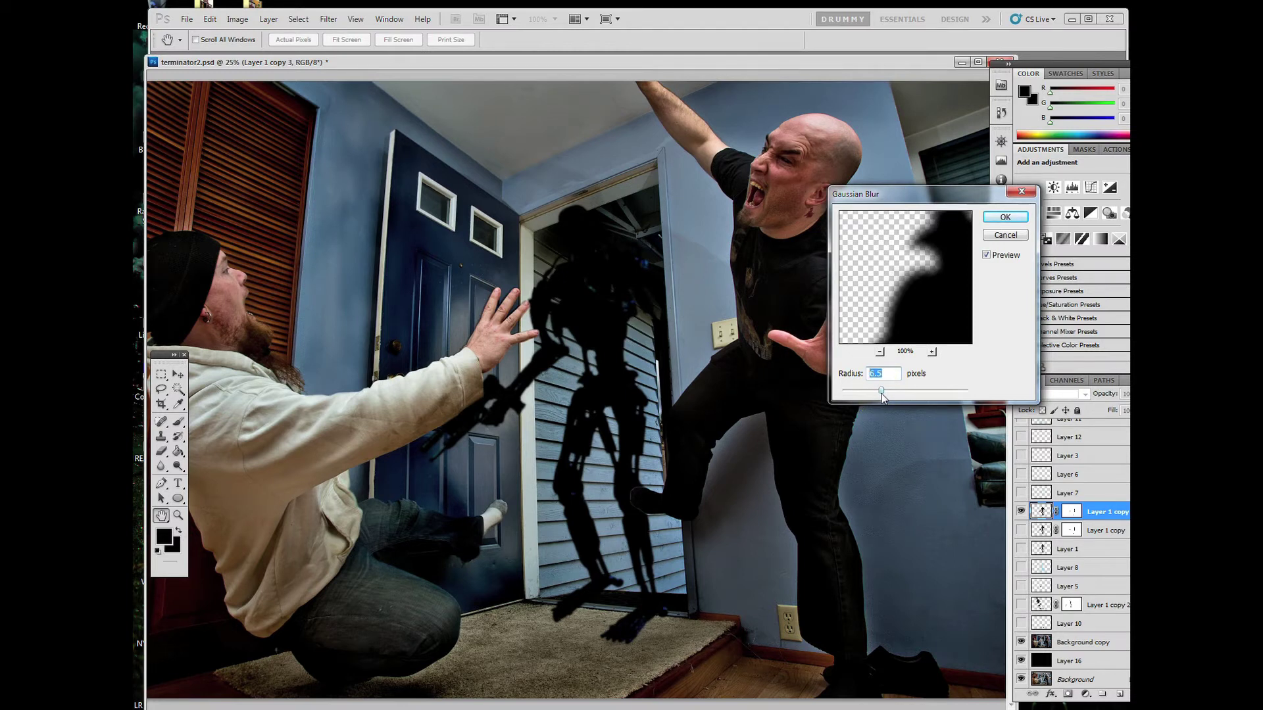
left_click_drag(882, 394, 883, 393)
left_click(999, 221)
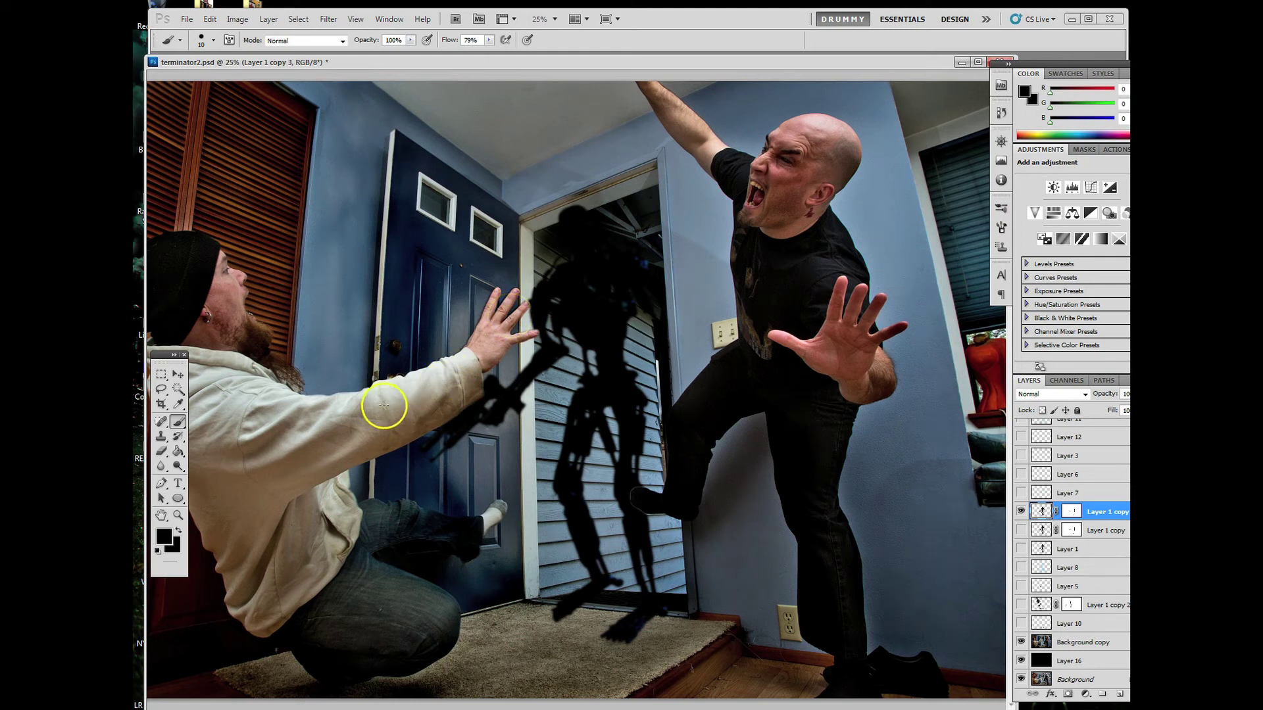
- Compare the whole composite with and without the blurred silhouette by toggling Layer 1 copy 3, leaving the layer shown
left_click(178, 375)
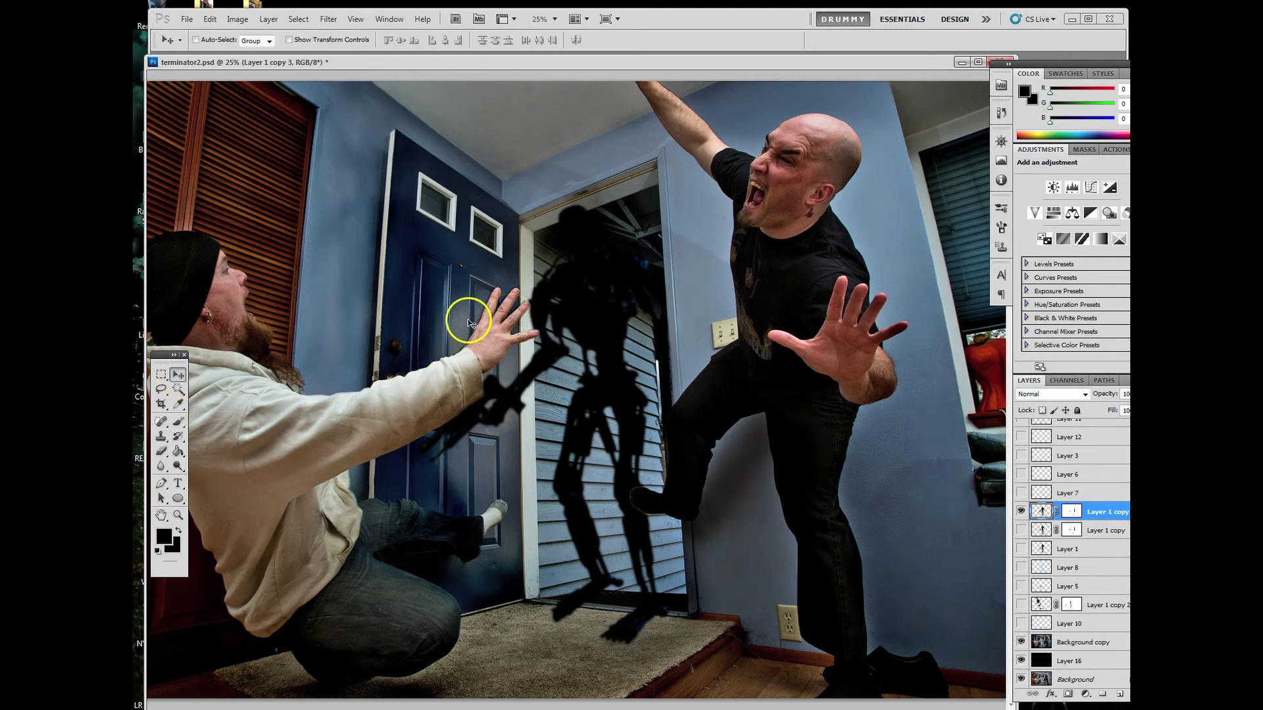
key("ctrl+minus")
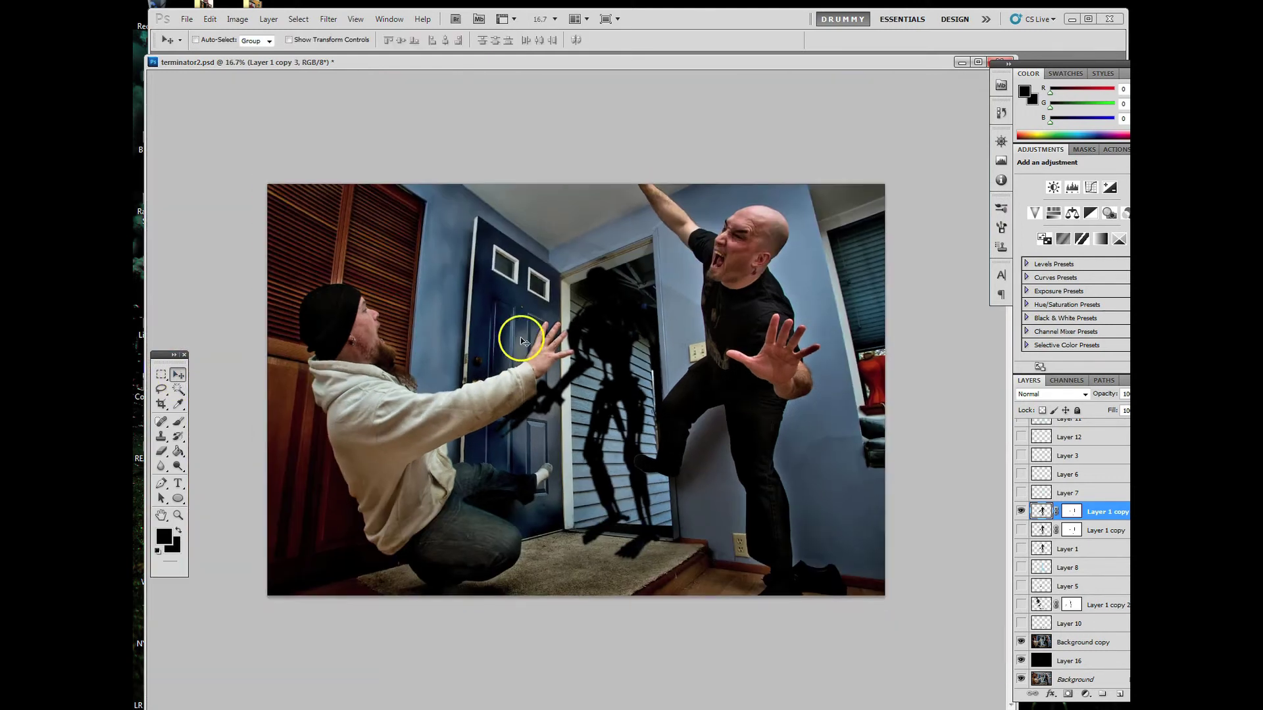
left_click(1021, 511)
left_click(1022, 512)
left_click(1021, 512)
- Start a Warp transform on the silhouette and pull its mesh's upper-left corner, top edge and left edge towards the kneeling man
left_click(209, 20)
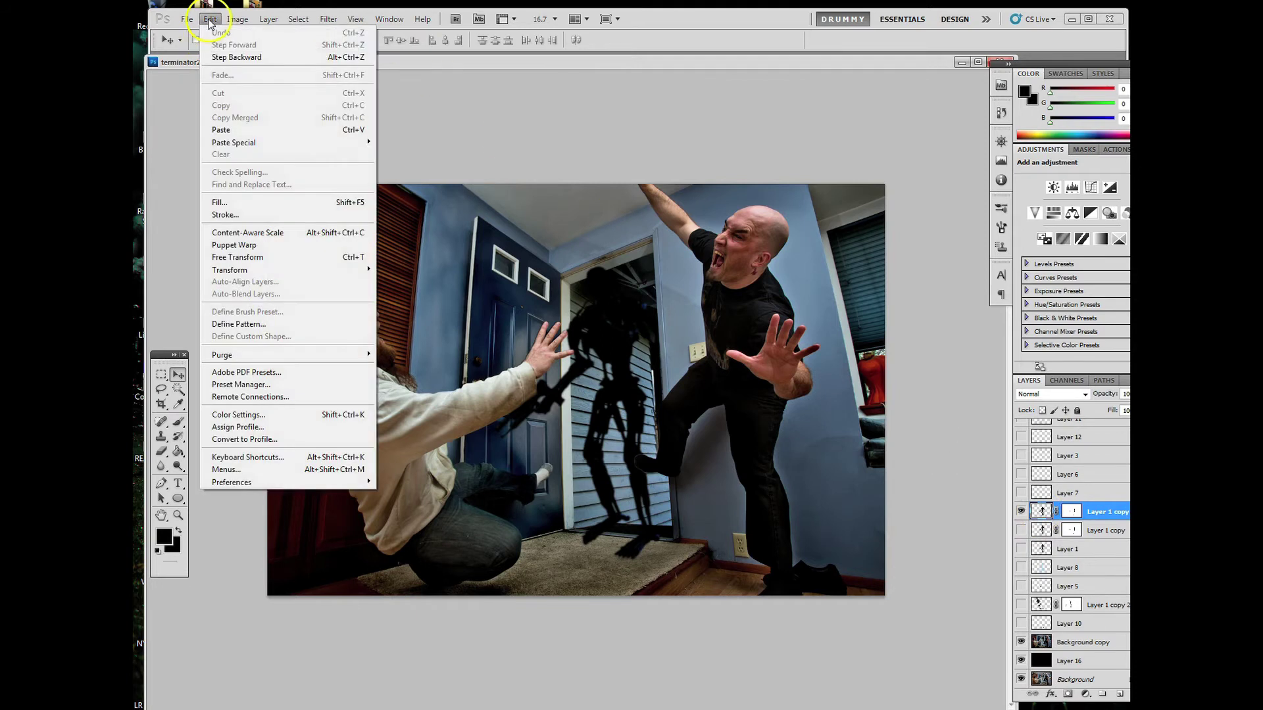
left_click(252, 270)
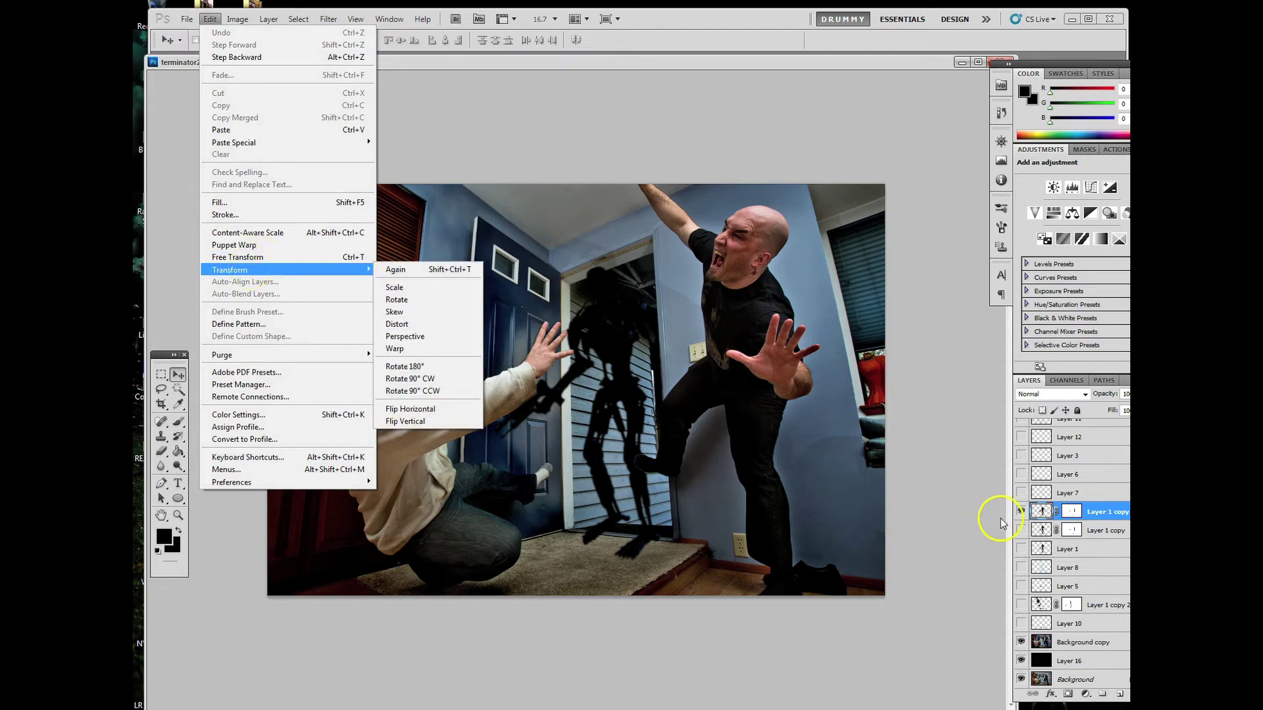
left_click(1033, 514)
left_click(210, 18)
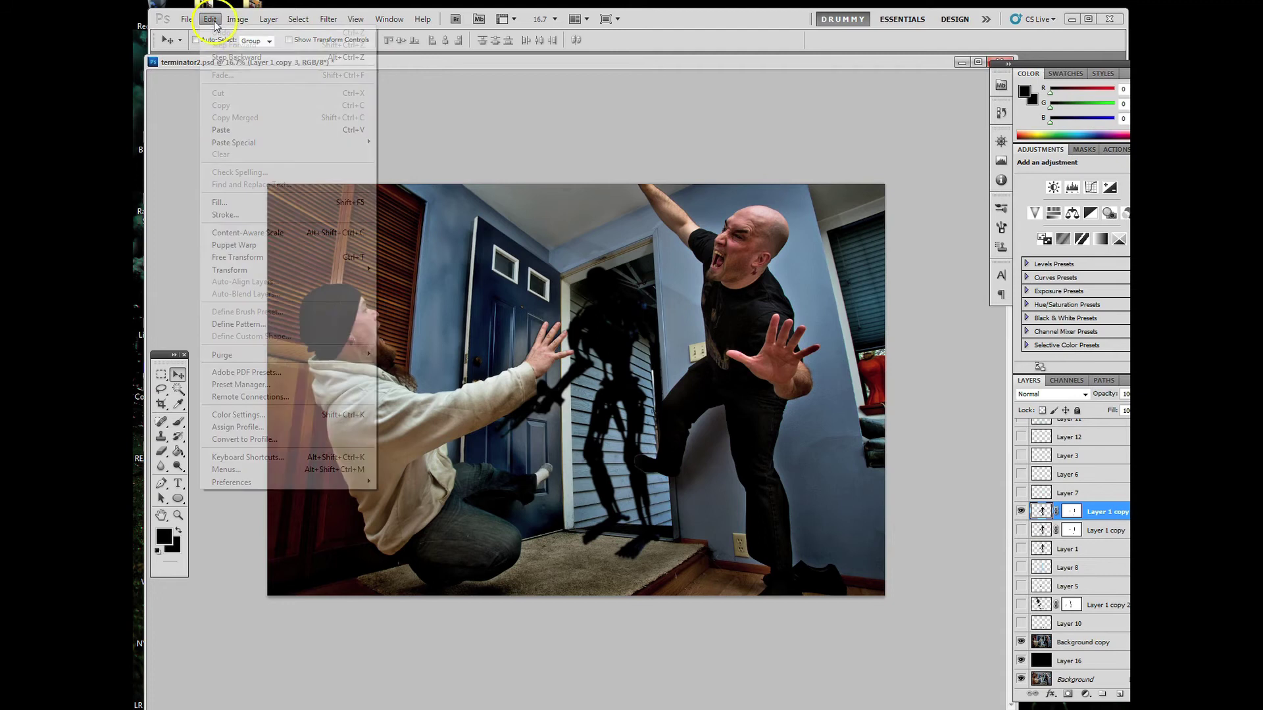
mouse_move(250, 270)
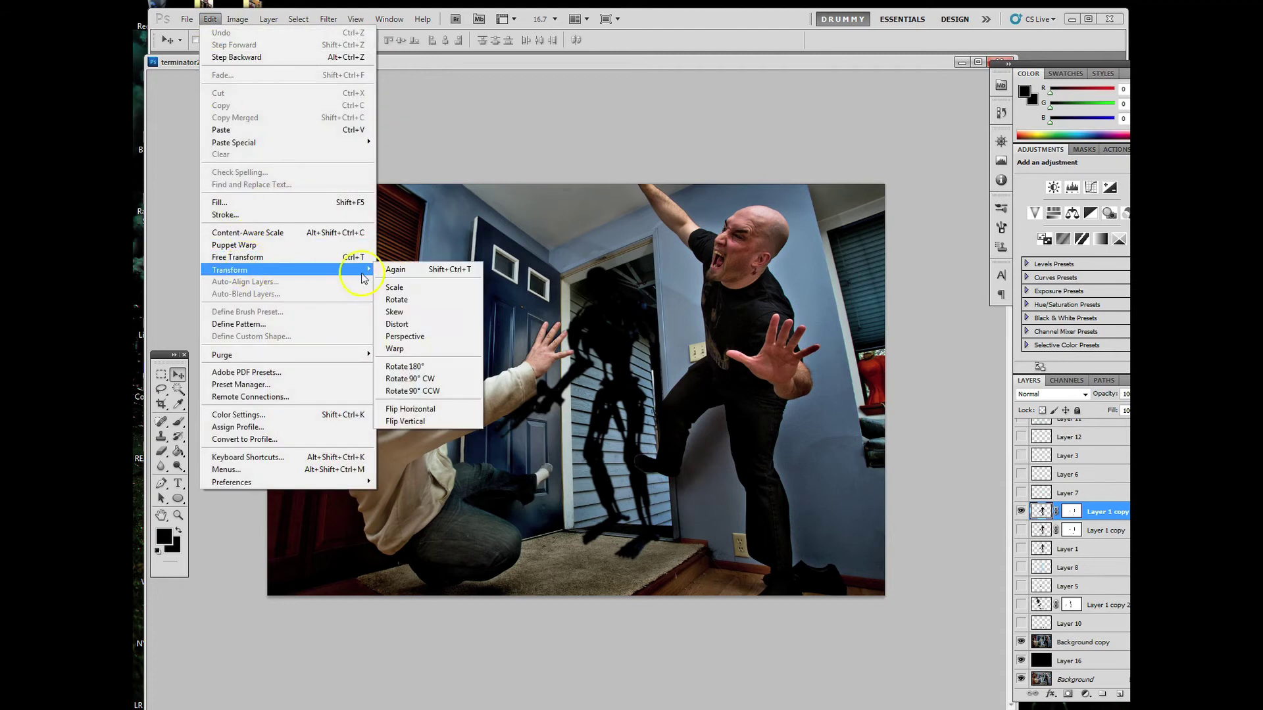
left_click(392, 350)
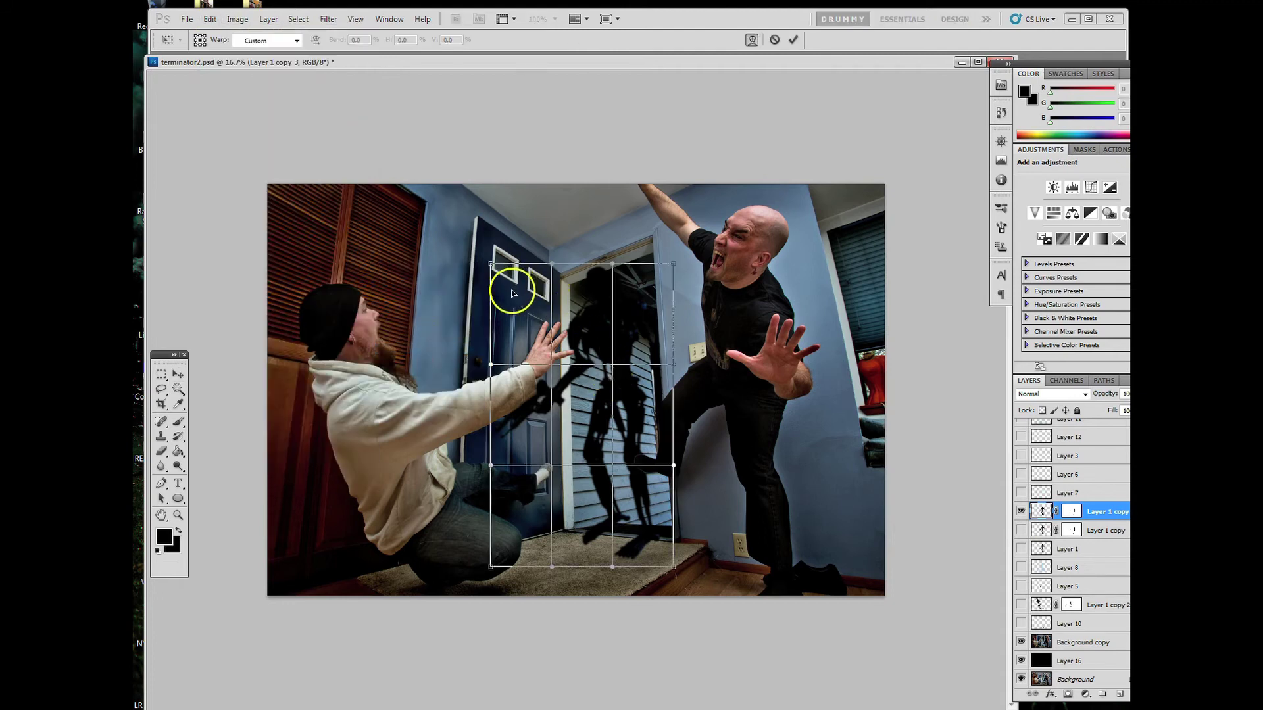
left_click_drag(493, 265, 349, 178)
left_click_drag(612, 264, 507, 176)
left_click_drag(488, 362, 388, 348)
left_click_drag(496, 470, 427, 486)
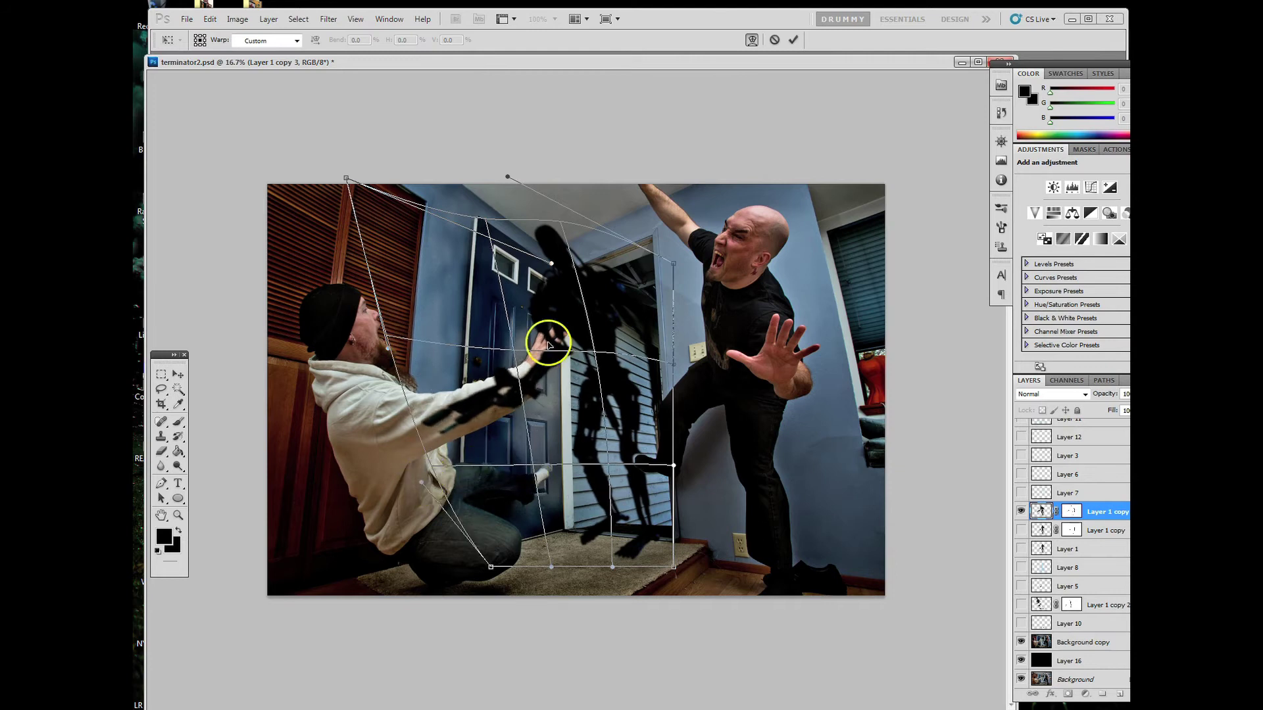
- Bend the warped silhouette's torso, head and upper-right mesh corner up and across the door, stretching the lower arm over the man's sleeve
left_click_drag(567, 333, 514, 339)
left_click_drag(544, 262, 480, 223)
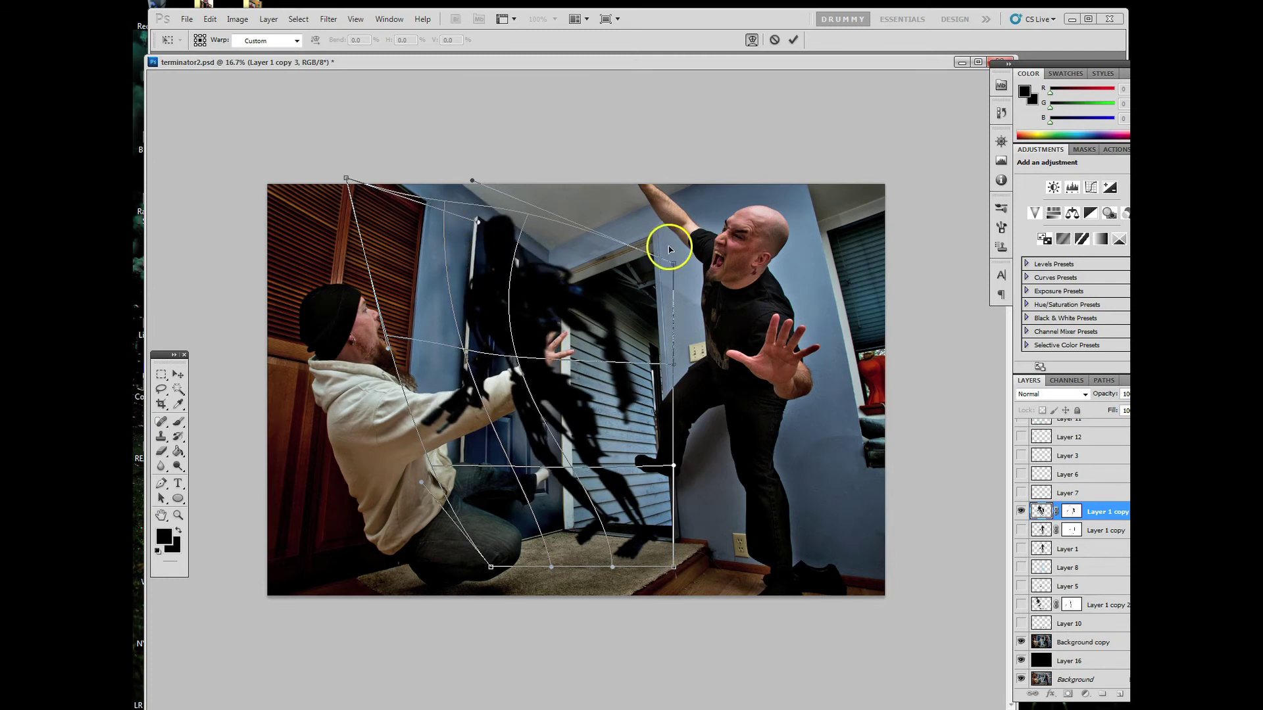
left_click_drag(674, 262, 624, 223)
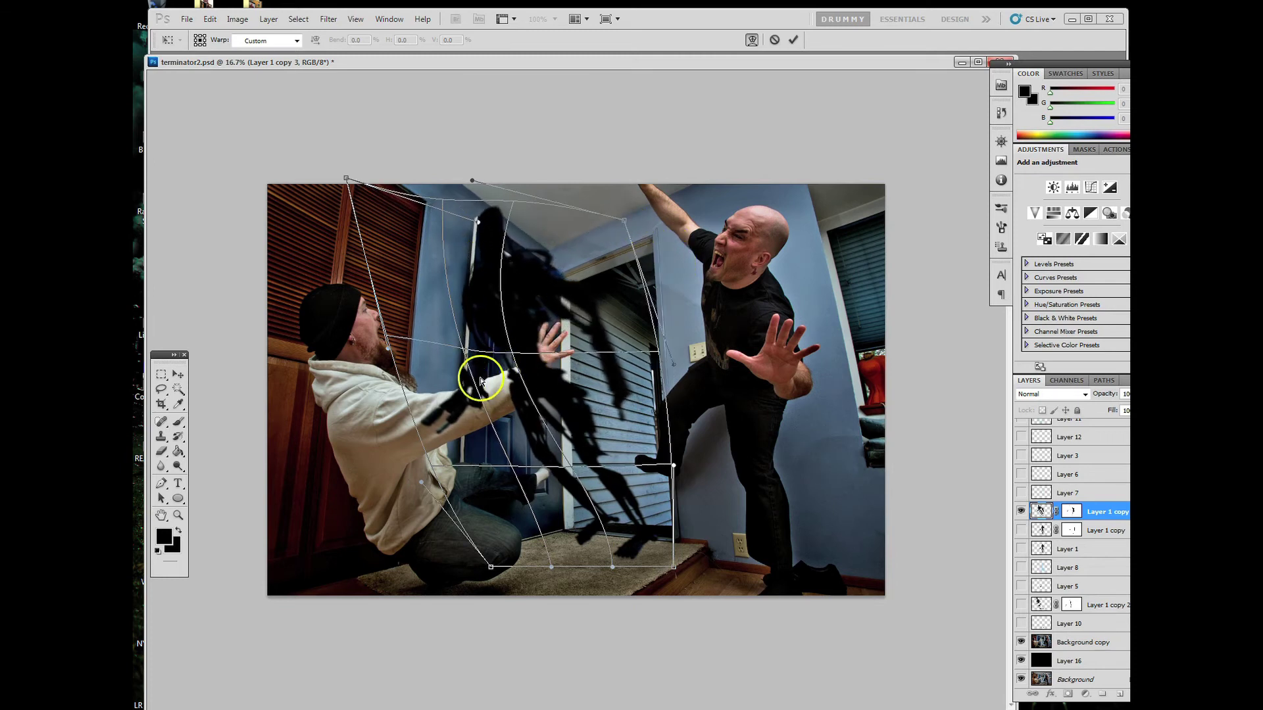
left_click_drag(424, 479, 356, 491)
left_click_drag(386, 337, 354, 348)
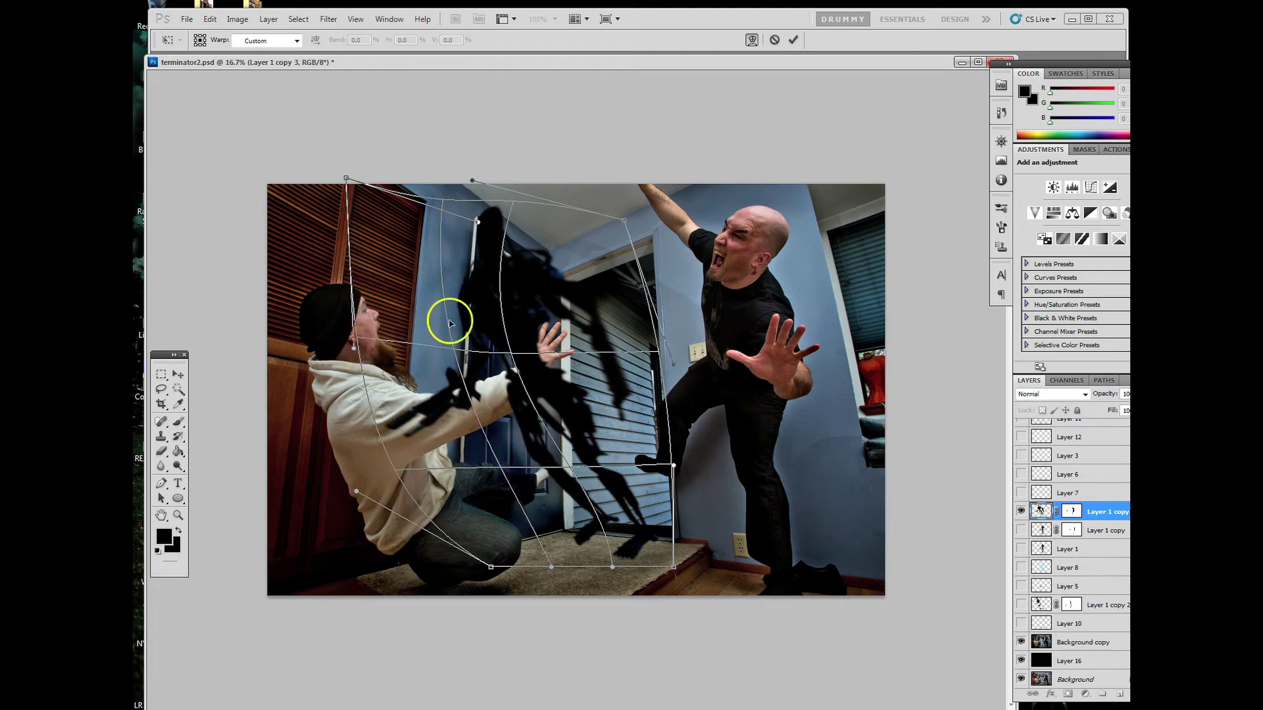
left_click_drag(484, 318, 446, 304)
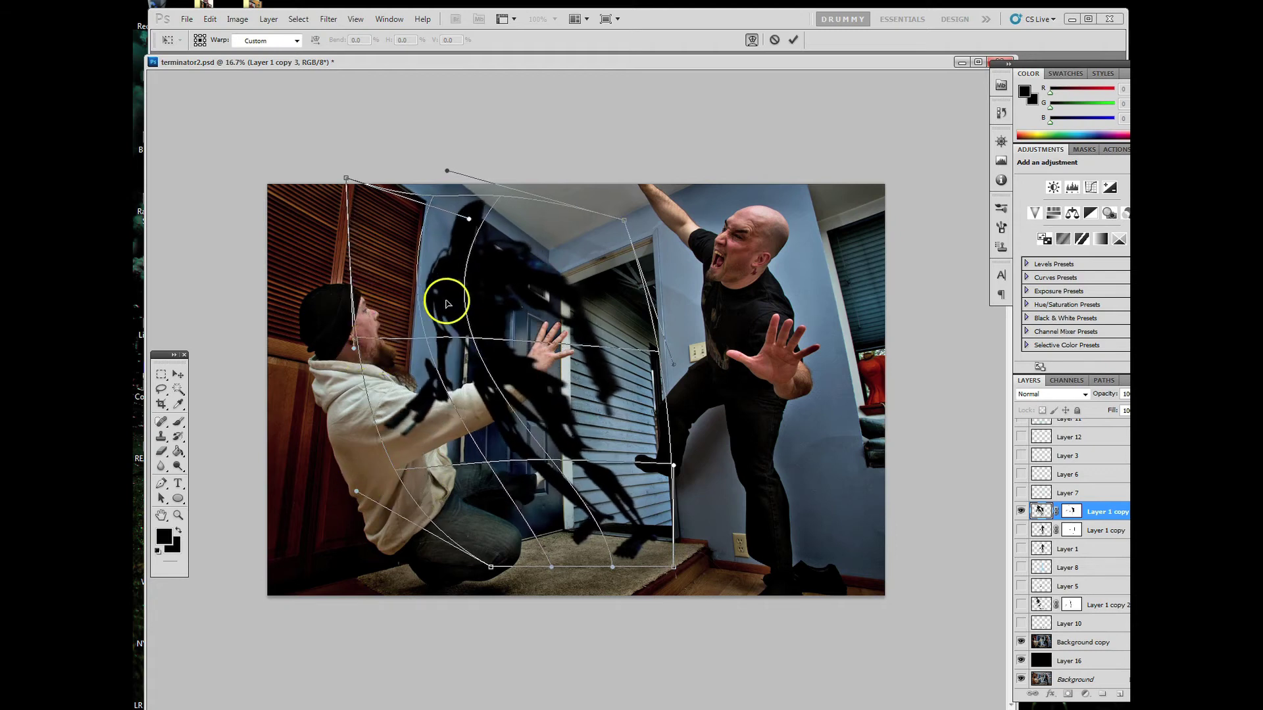
- Reshape the silhouette's head and shoulders onto the wall beside the door and adjust the right edge of the warp mesh
left_click_drag(469, 218, 381, 165)
left_click_drag(437, 271, 488, 282)
left_click_drag(478, 211, 428, 226)
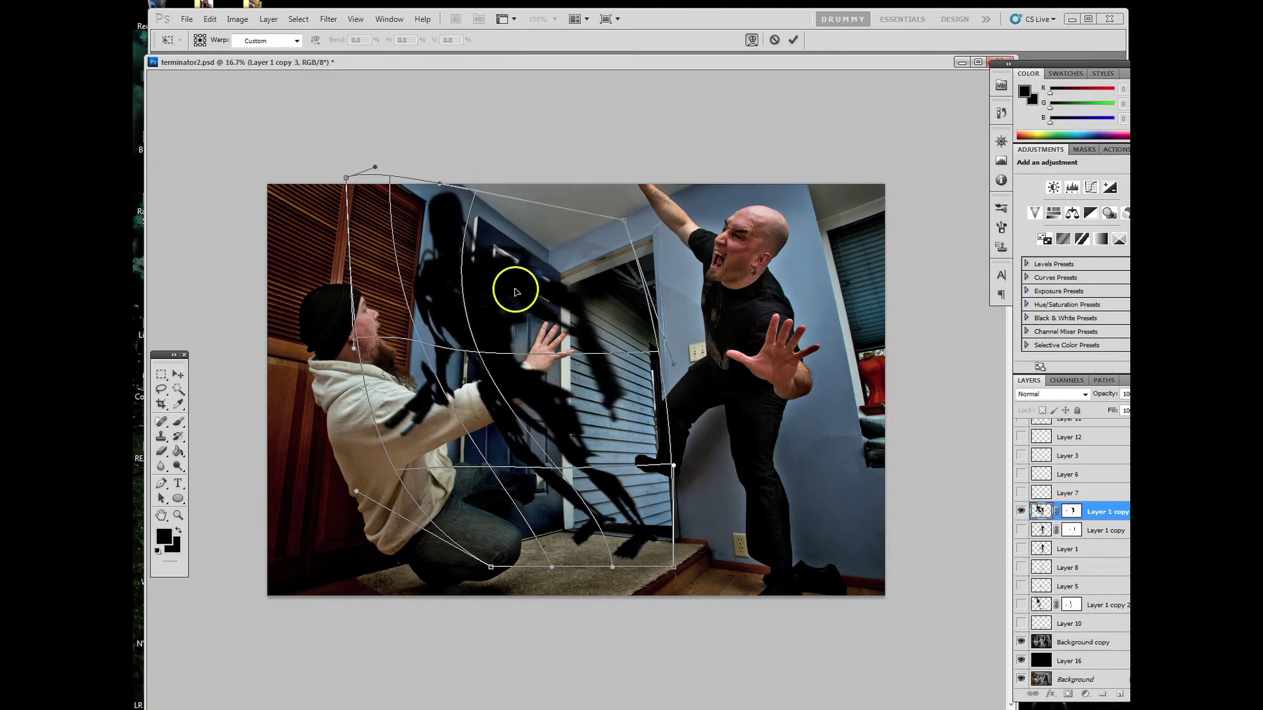
left_click_drag(674, 466, 668, 468)
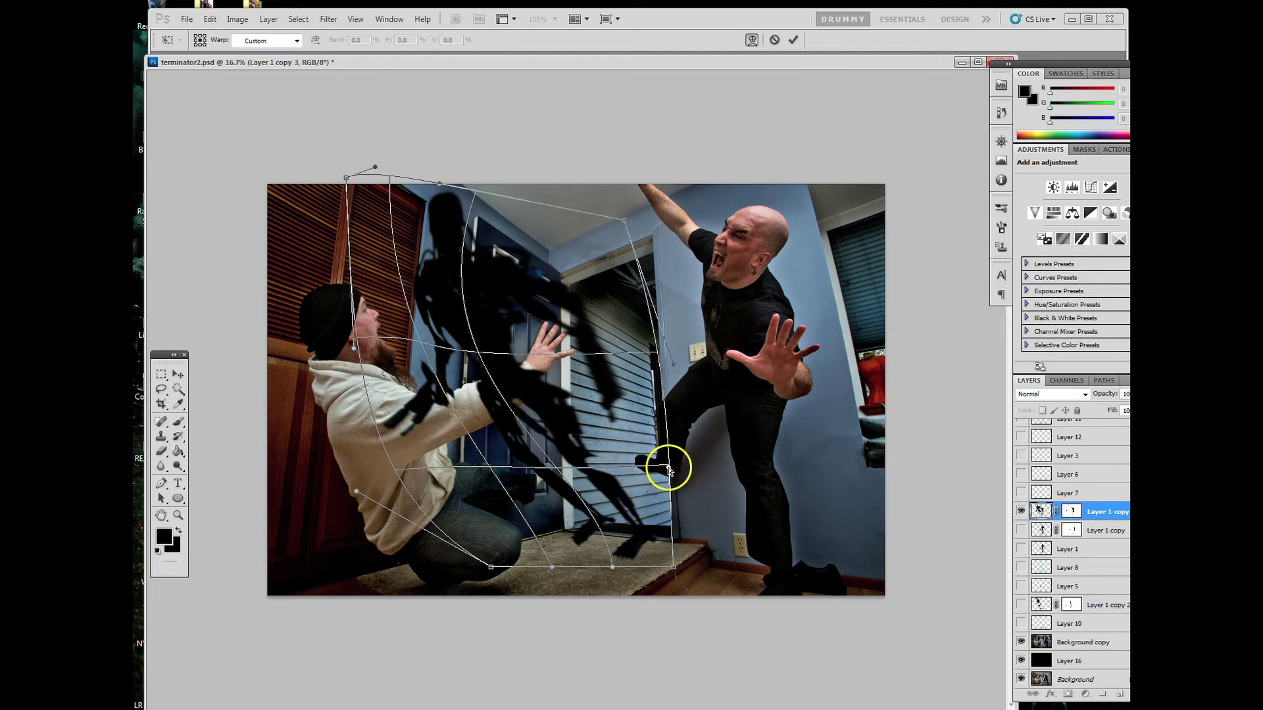
left_click_drag(672, 367, 662, 359)
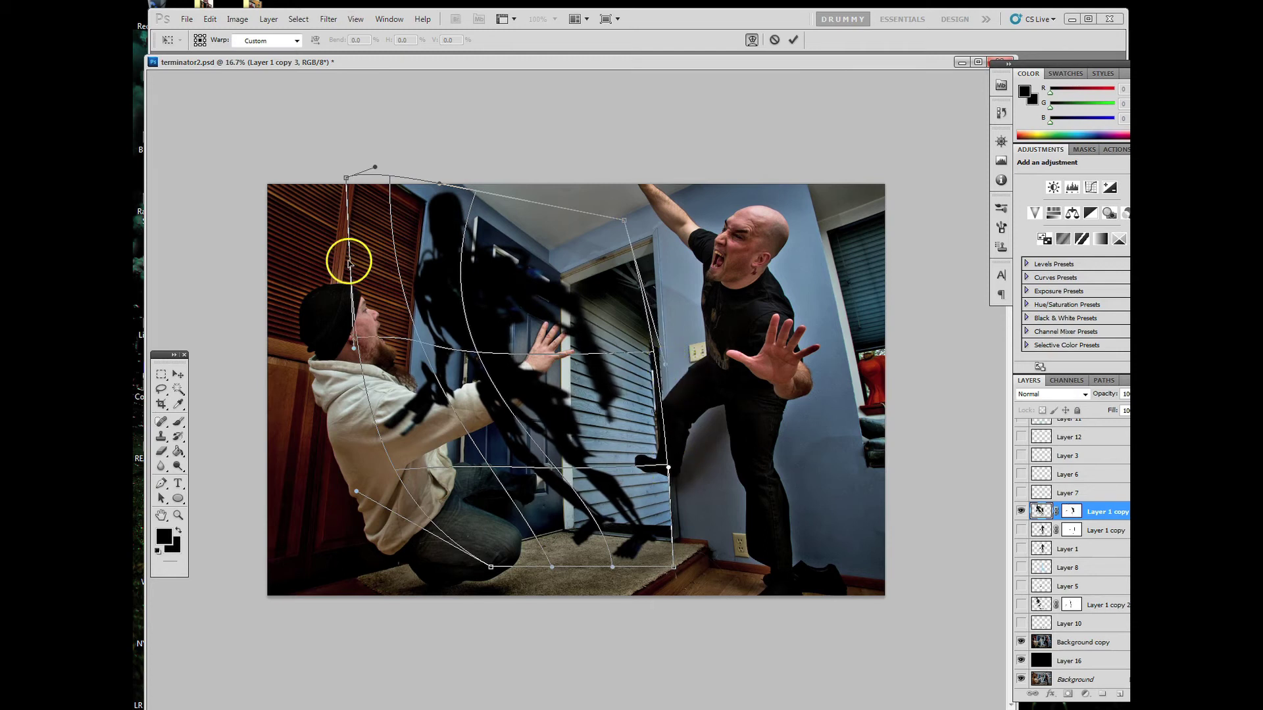
left_click_drag(668, 468, 682, 469)
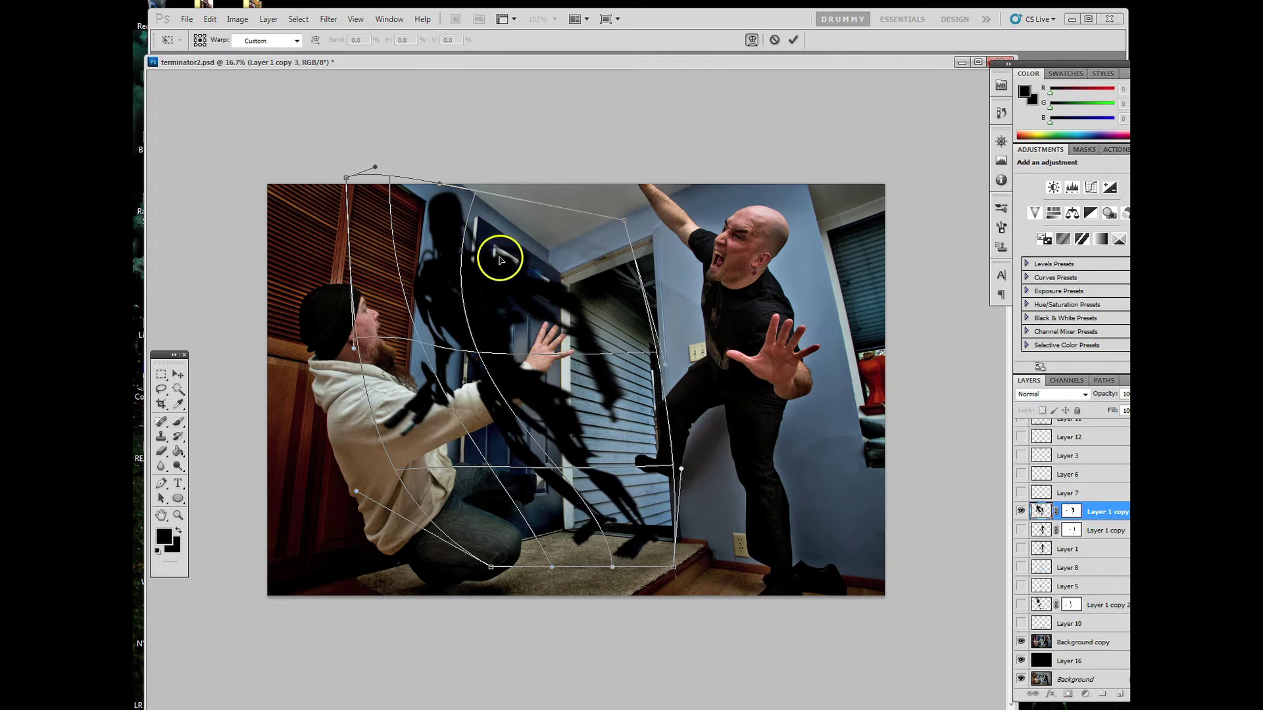
- Fine-tune the mesh's left corners, the reaching arm and the torso, and apply the warp
left_click_drag(346, 178, 325, 173)
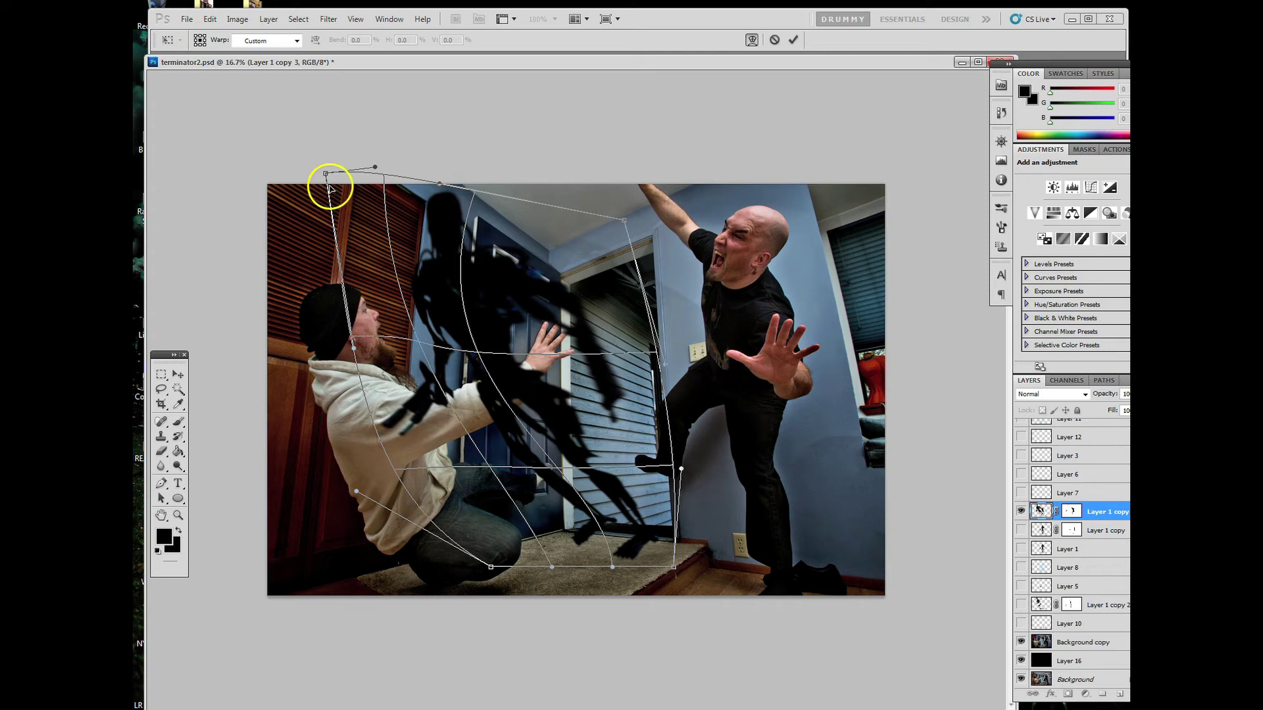
left_click_drag(415, 315, 402, 366)
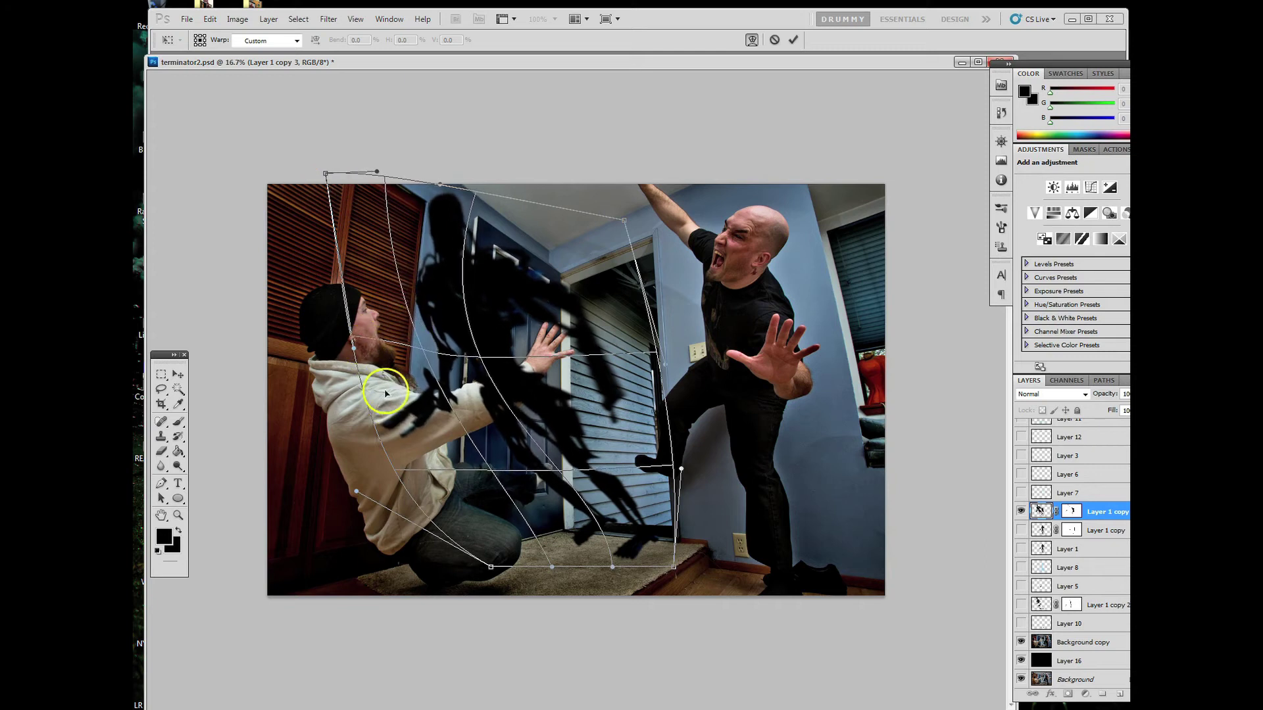
left_click_drag(355, 493, 344, 428)
left_click_drag(485, 566, 474, 573)
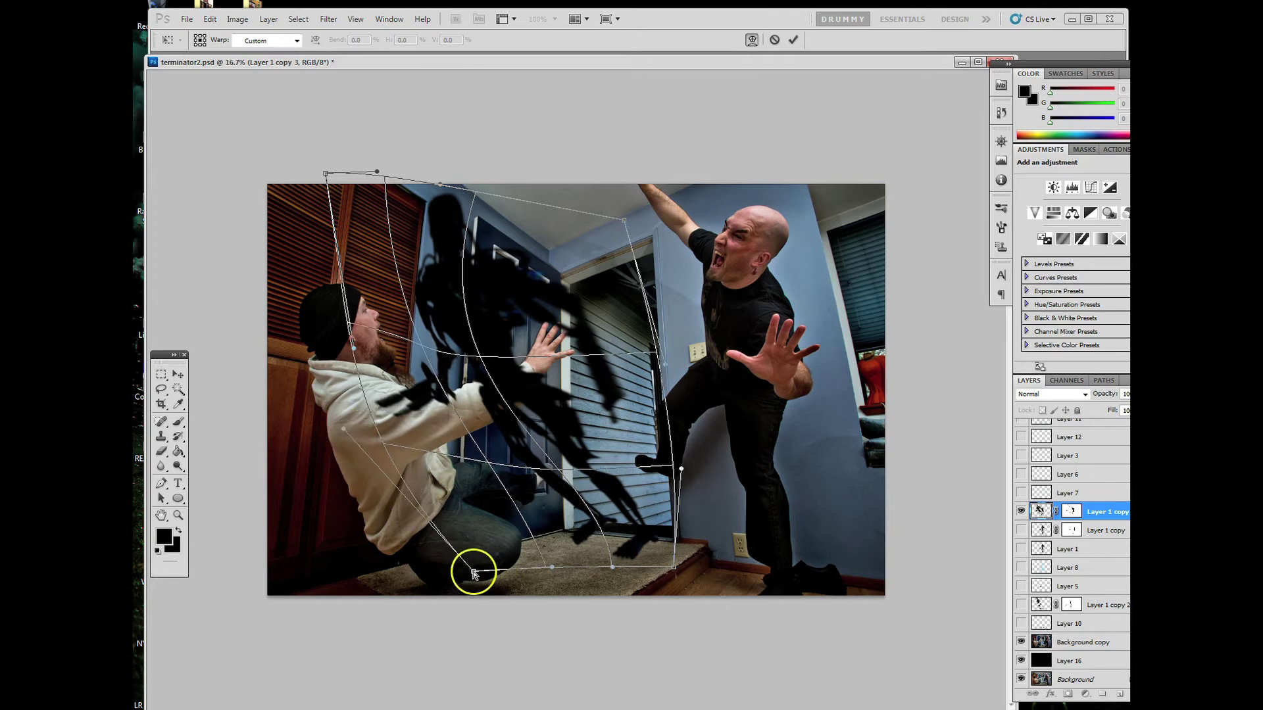
left_click_drag(510, 347, 517, 364)
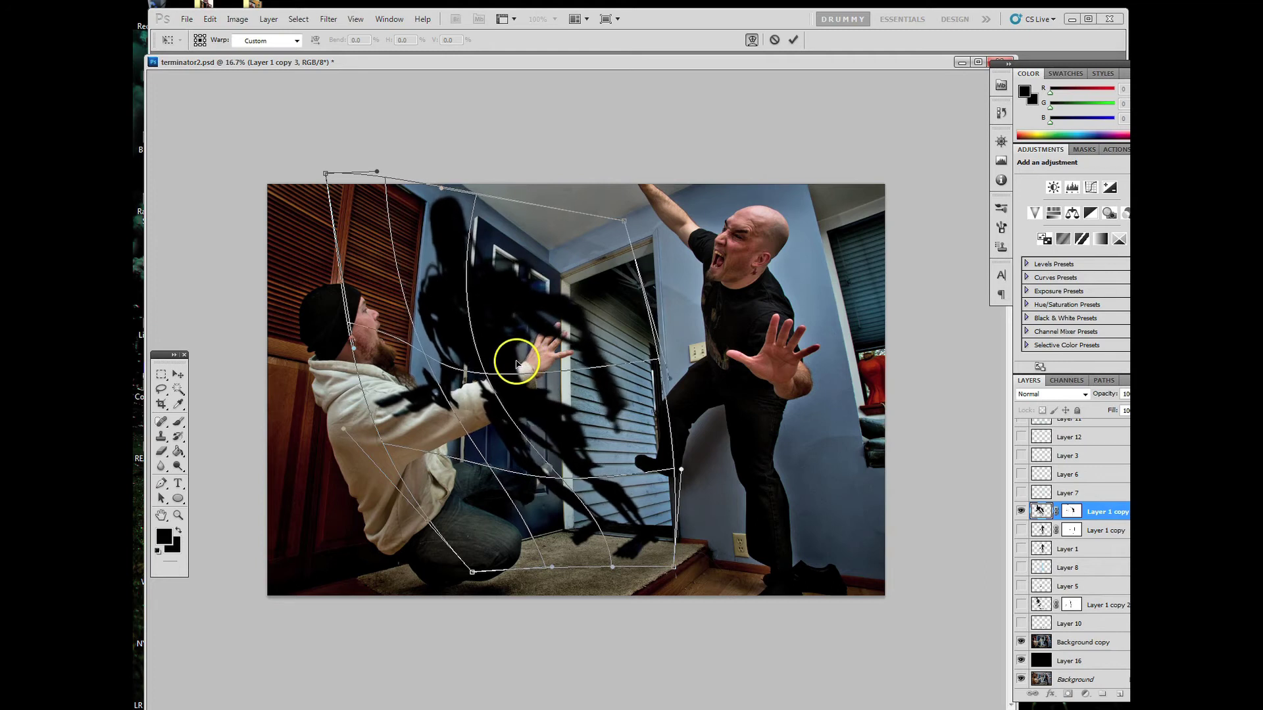
left_click(180, 380)
left_click(557, 274)
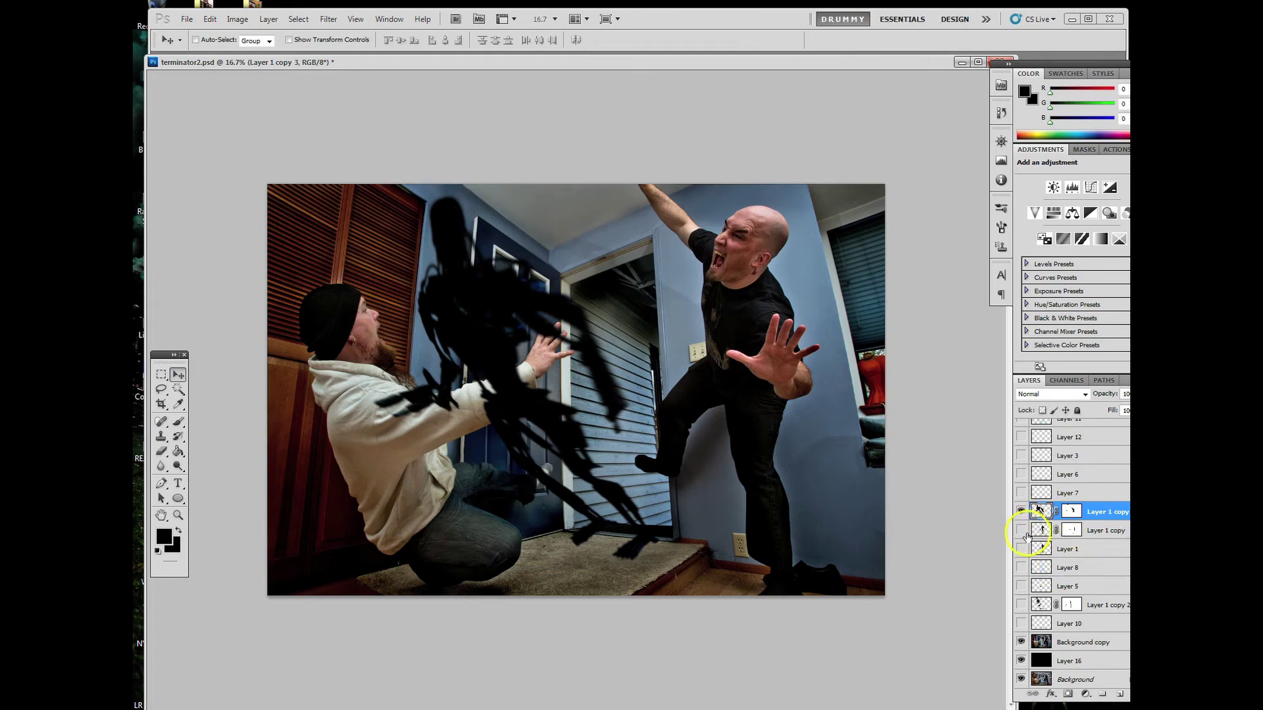
- Reshape the silhouette's stretched head, neck and shoulders in Liquify with a brush size of 301, and apply it
left_click(328, 18)
key("Escape")
key("ctrl+z")
key("ctrl+shift+x")
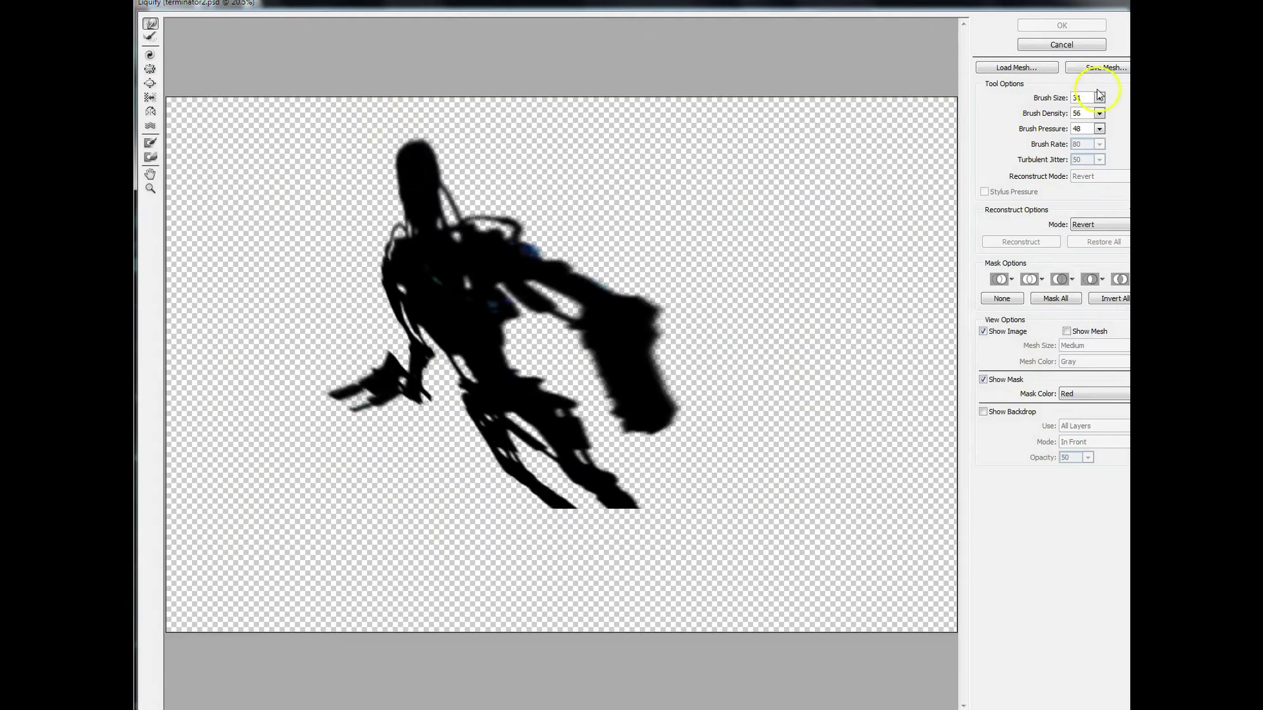
left_click(1099, 98)
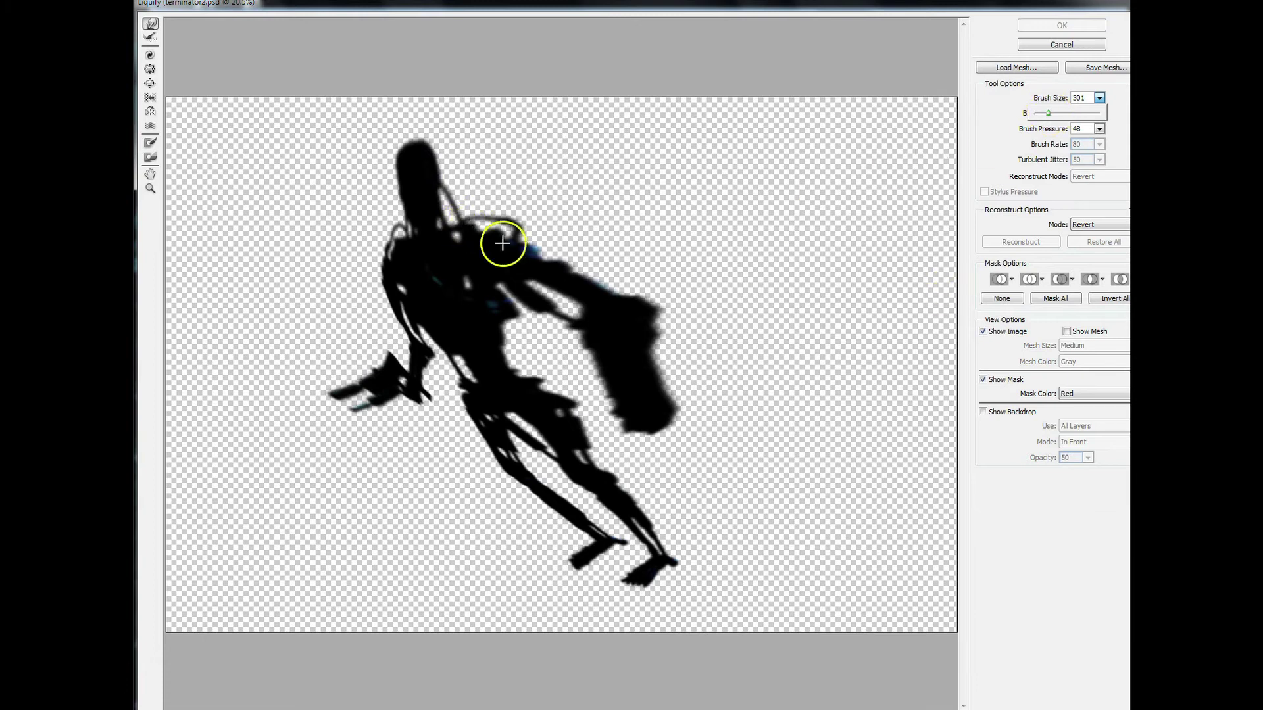
mouse_move(447, 196)
left_mouse_down()
mouse_move(436, 148)
mouse_move(395, 151)
mouse_move(400, 214)
mouse_move(403, 142)
mouse_move(385, 146)
mouse_move(413, 178)
mouse_move(414, 223)
mouse_move(403, 256)
mouse_move(387, 248)
mouse_move(388, 269)
mouse_move(370, 267)
mouse_move(378, 282)
mouse_move(372, 248)
mouse_move(390, 238)
mouse_move(468, 234)
left_mouse_up()
left_click(1058, 23)
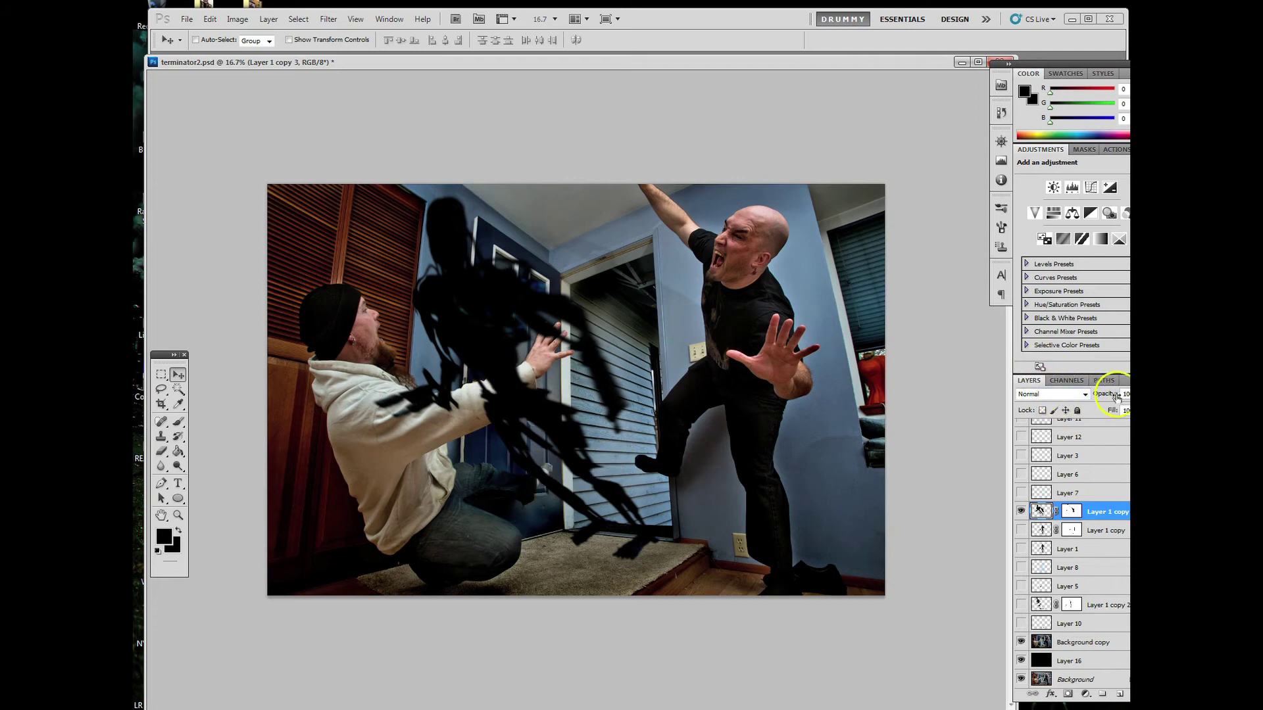
- Lower Layer 1 copy 3's opacity to about 55% and set its blend mode to Overlay
left_click_drag(1125, 411, 1120, 413)
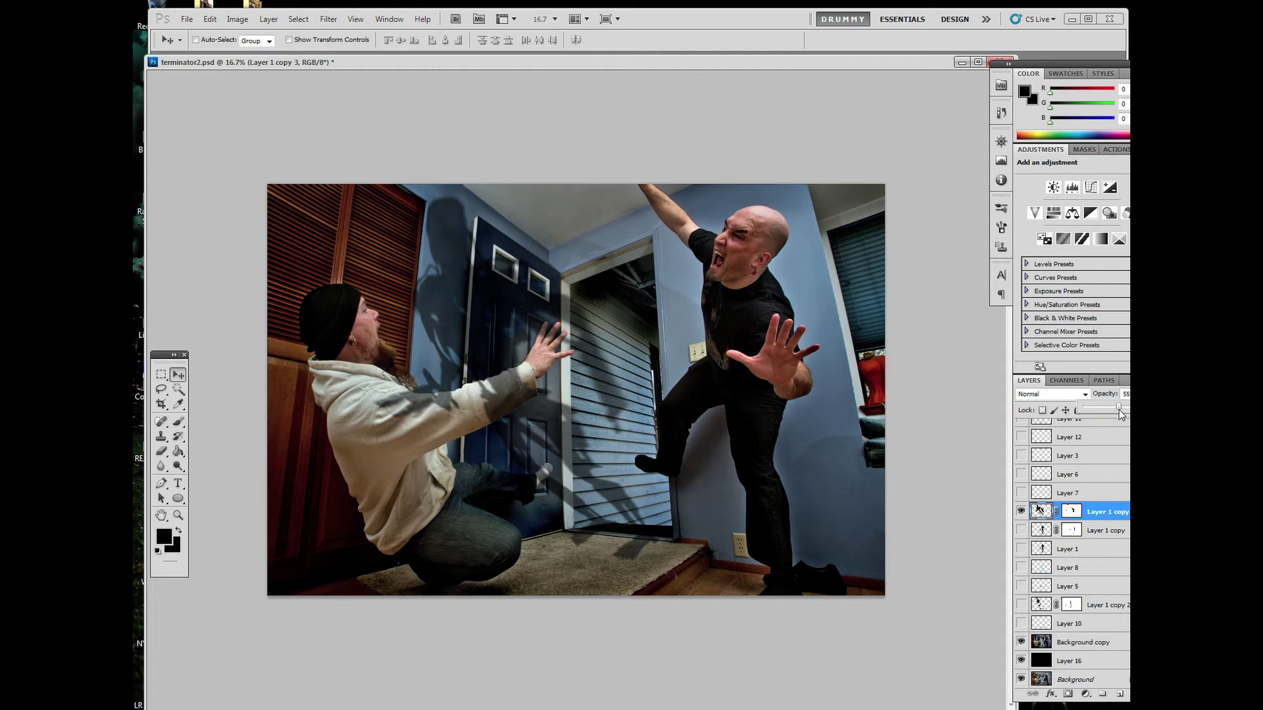
left_click(1085, 393)
left_click(1053, 563)
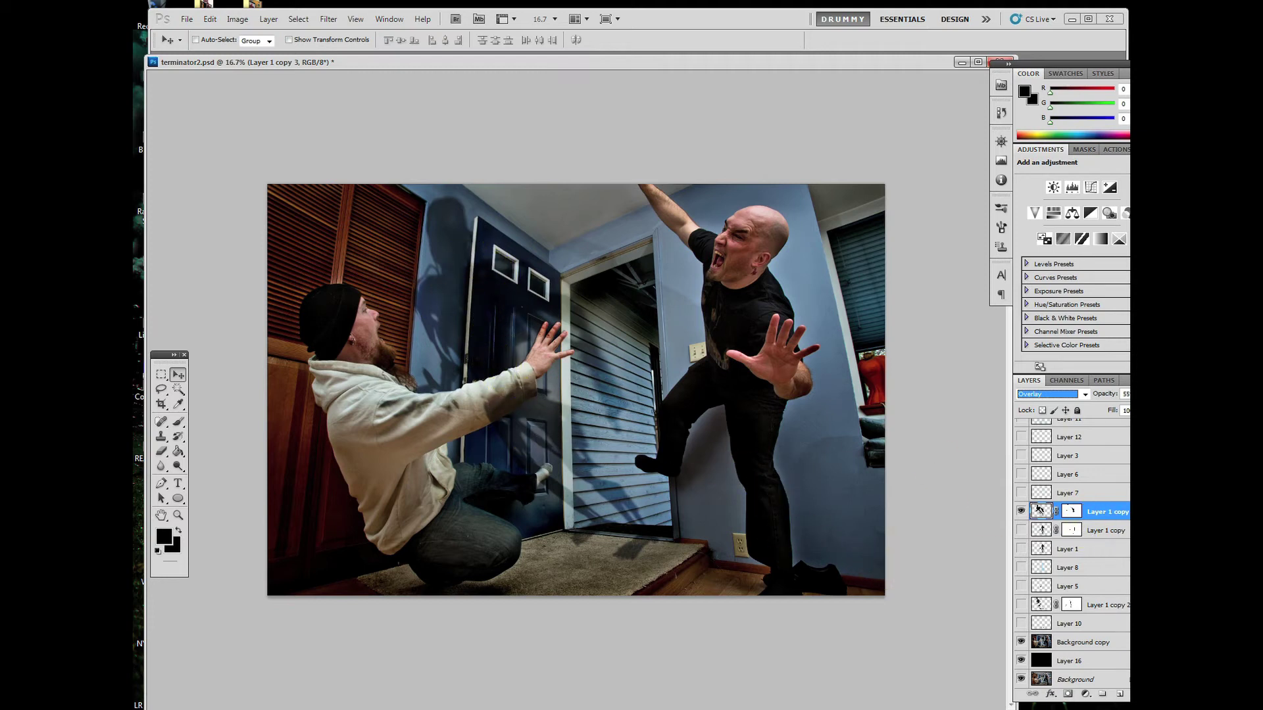
- Select the Background copy layer and set up the Brush tool at 135 px with 0% hardness
left_click(1022, 643)
left_click(1041, 641)
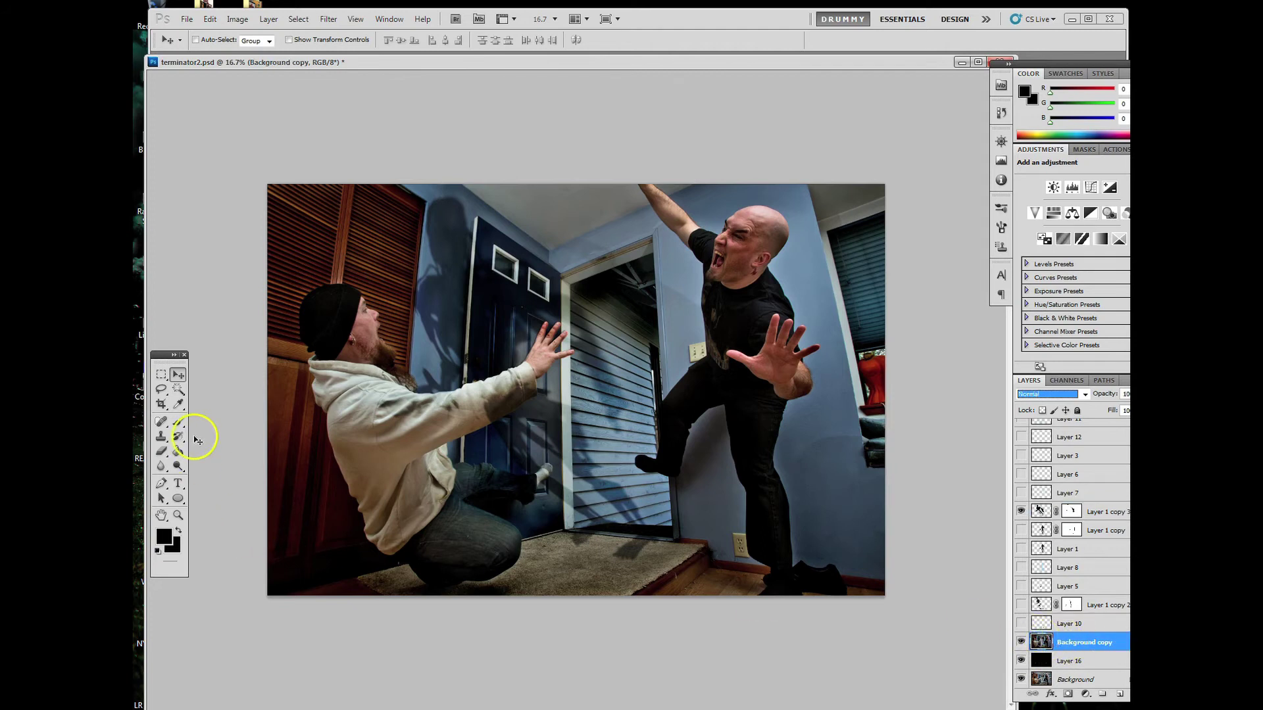
left_click(178, 421)
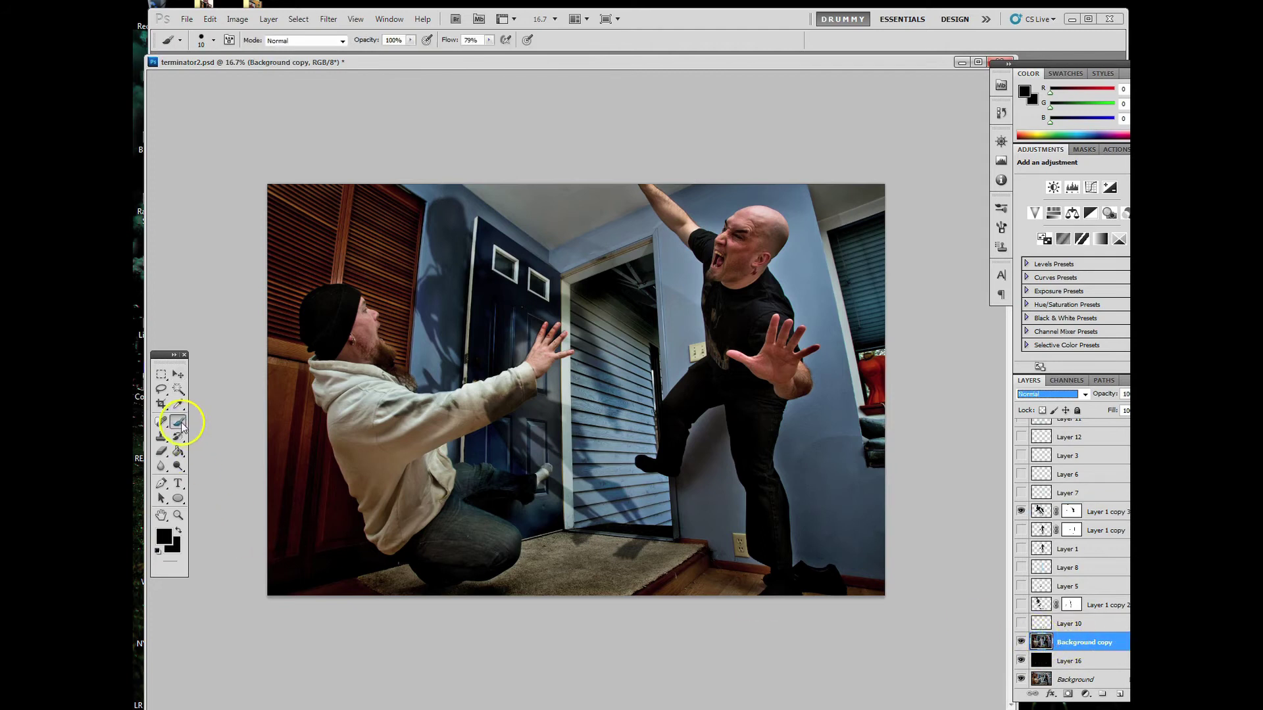
left_click(212, 41)
mouse_move(227, 75)
left_mouse_down()
mouse_move(242, 77)
mouse_move(168, 103)
left_mouse_up()
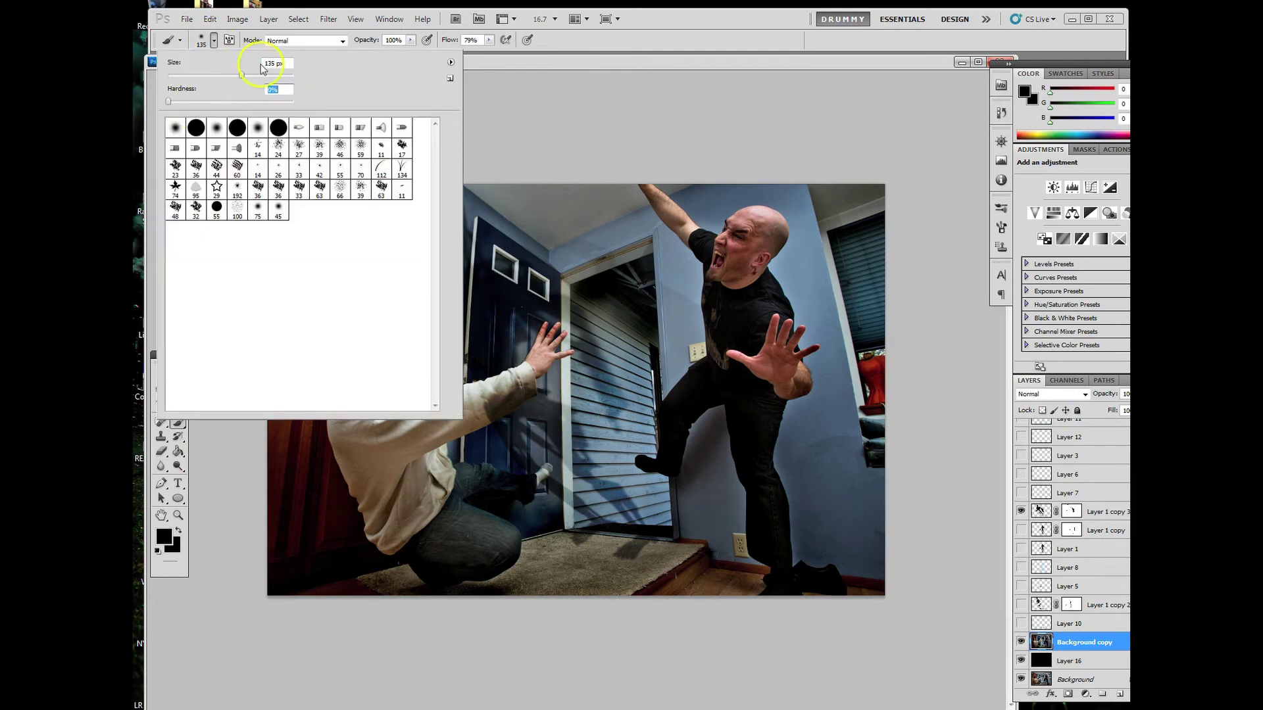
- Set the brush to Color Burn mode at 7% opacity and enlarge it to 442 px
left_click(341, 41)
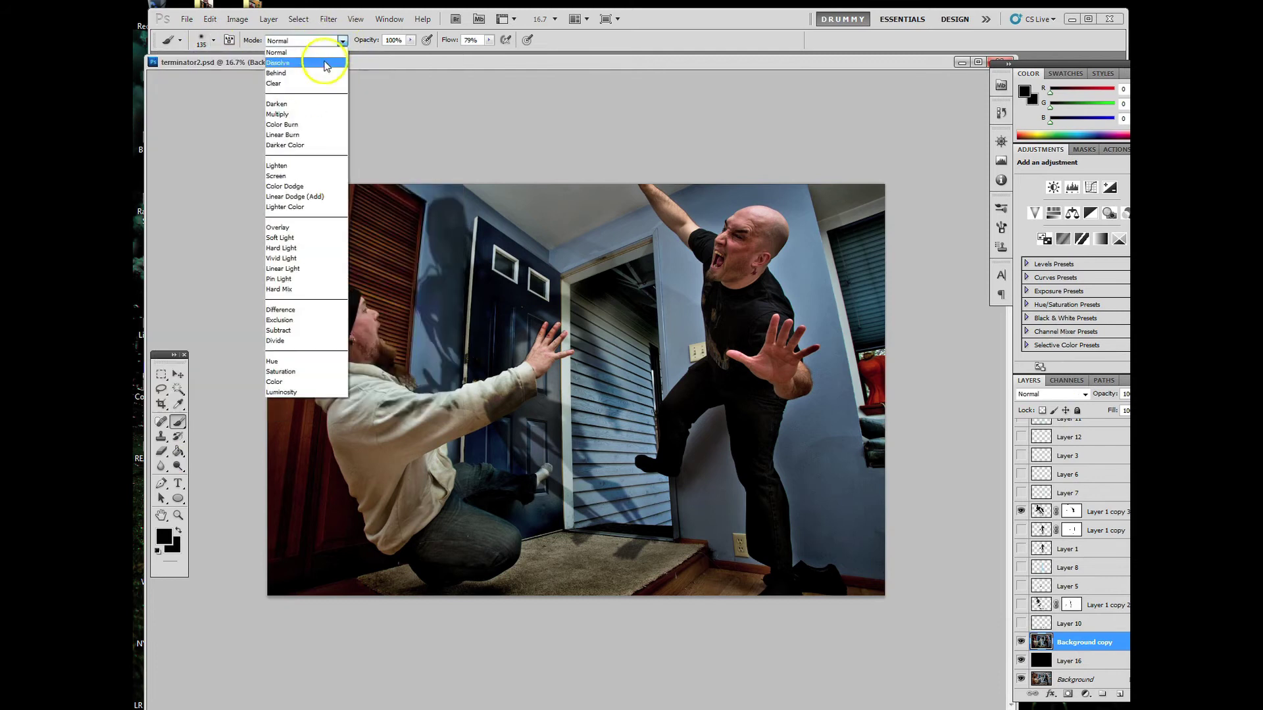
left_click(305, 124)
left_click(410, 41)
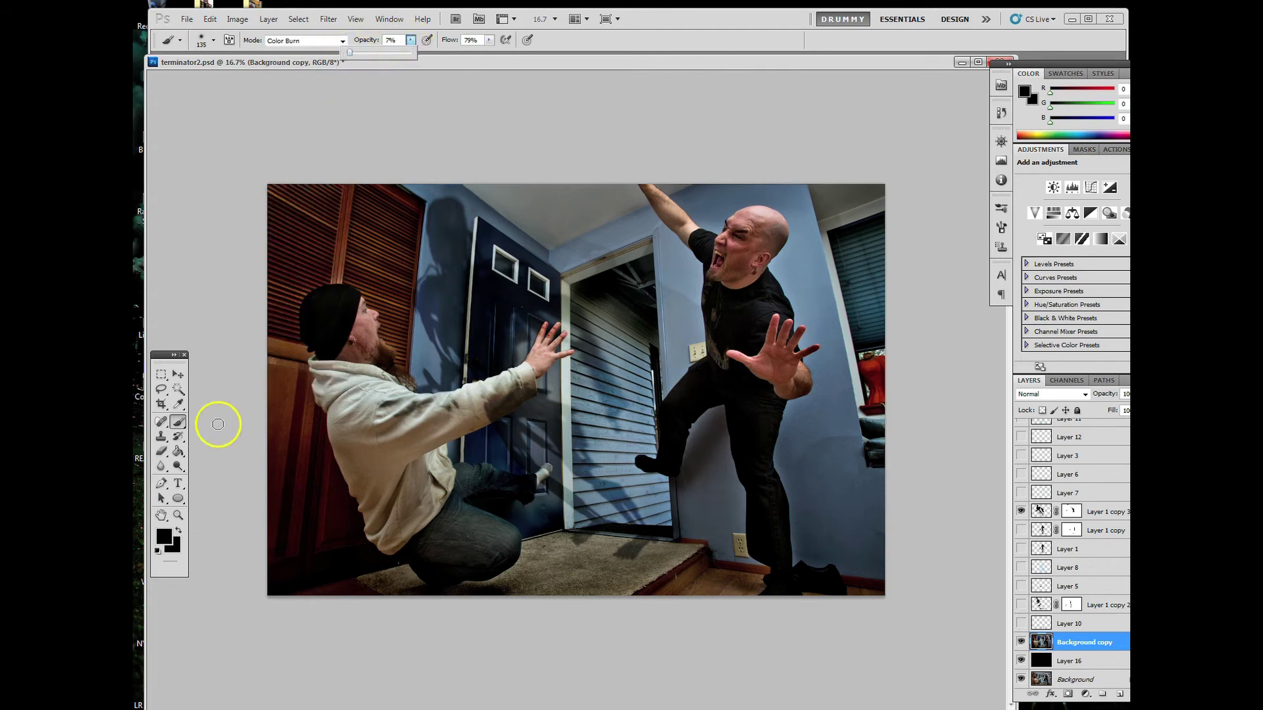
left_click(214, 40)
left_click(214, 41)
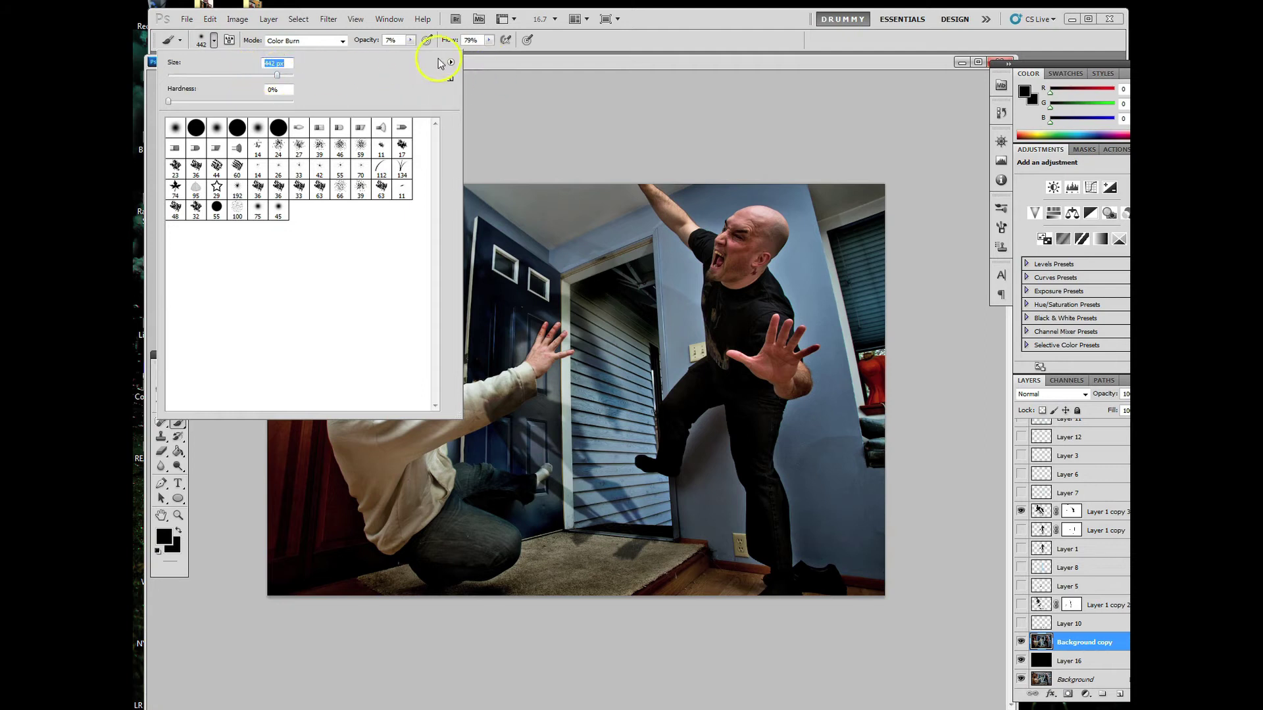
left_click(485, 57)
mouse_move(459, 324)
left_mouse_down()
mouse_move(459, 347)
mouse_move(473, 268)
mouse_move(445, 217)
mouse_move(451, 296)
mouse_move(434, 310)
mouse_move(453, 349)
mouse_move(440, 386)
mouse_move(482, 342)
mouse_move(502, 291)
mouse_move(522, 306)
mouse_move(502, 349)
mouse_move(516, 417)
mouse_move(541, 456)
mouse_move(532, 420)
mouse_move(626, 502)
mouse_move(583, 519)
mouse_move(713, 515)
mouse_move(428, 271)
mouse_move(542, 355)
left_mouse_up()
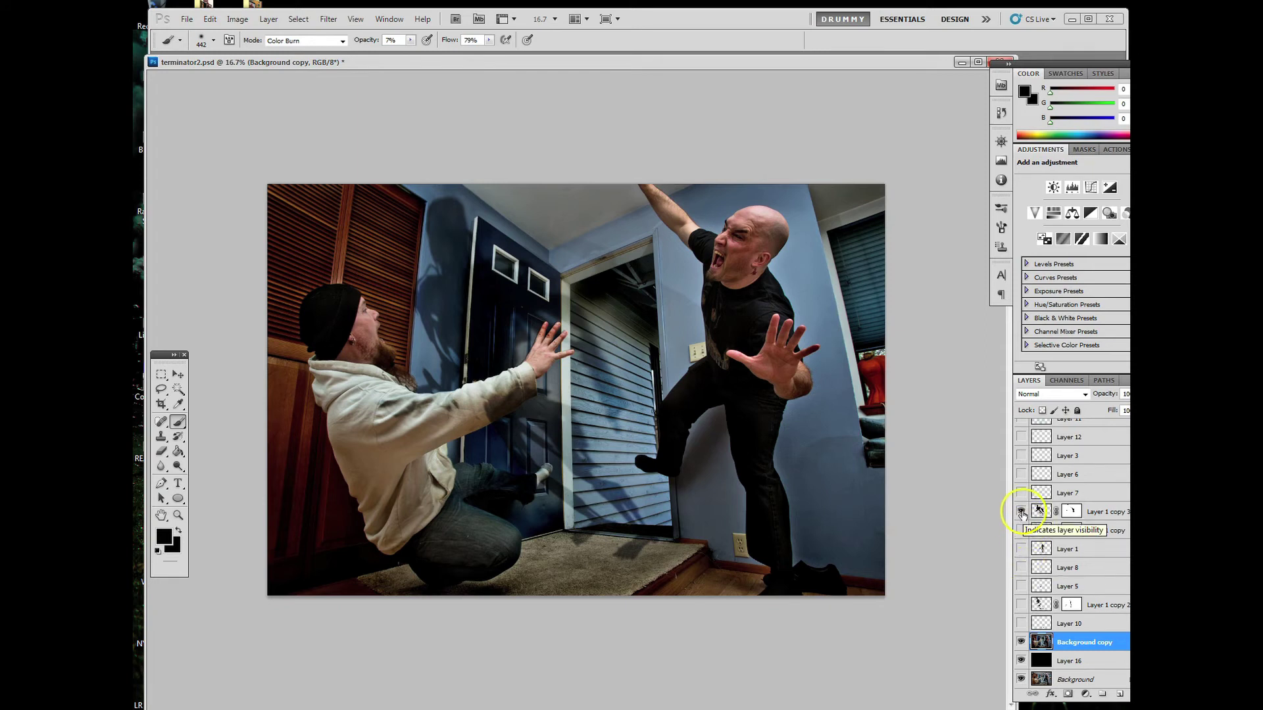
- Compare the two shadow versions by toggling their visibility, leaving Layer 1 copy 2 shown and Layer 1 copy 3 hidden
left_click(1022, 605)
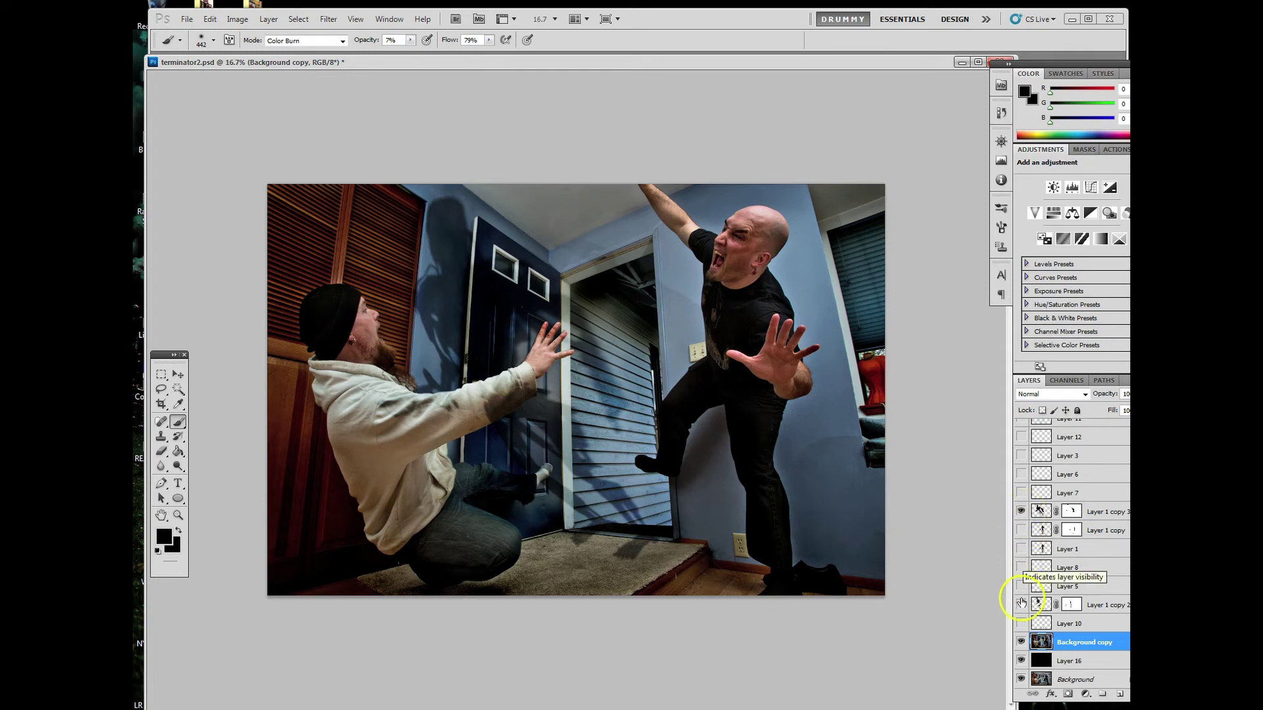
left_click(1022, 512)
left_click(1020, 604)
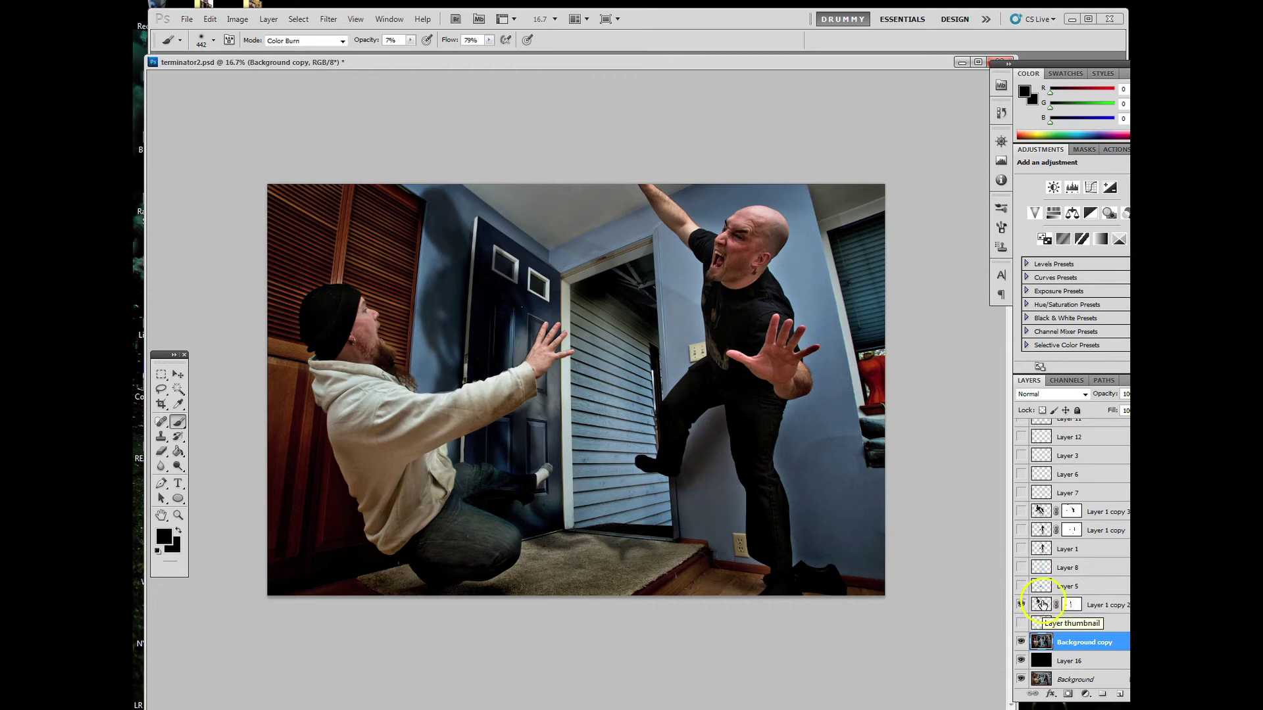
left_click(1021, 513)
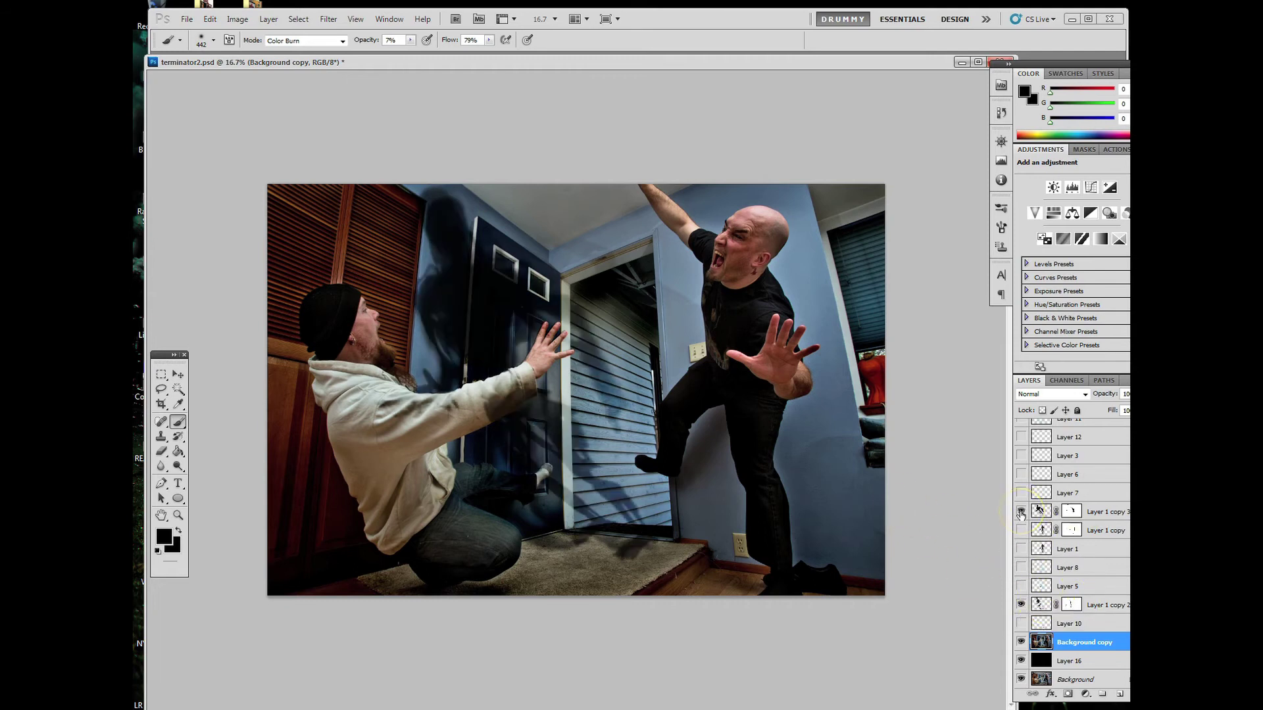
left_click(1021, 512)
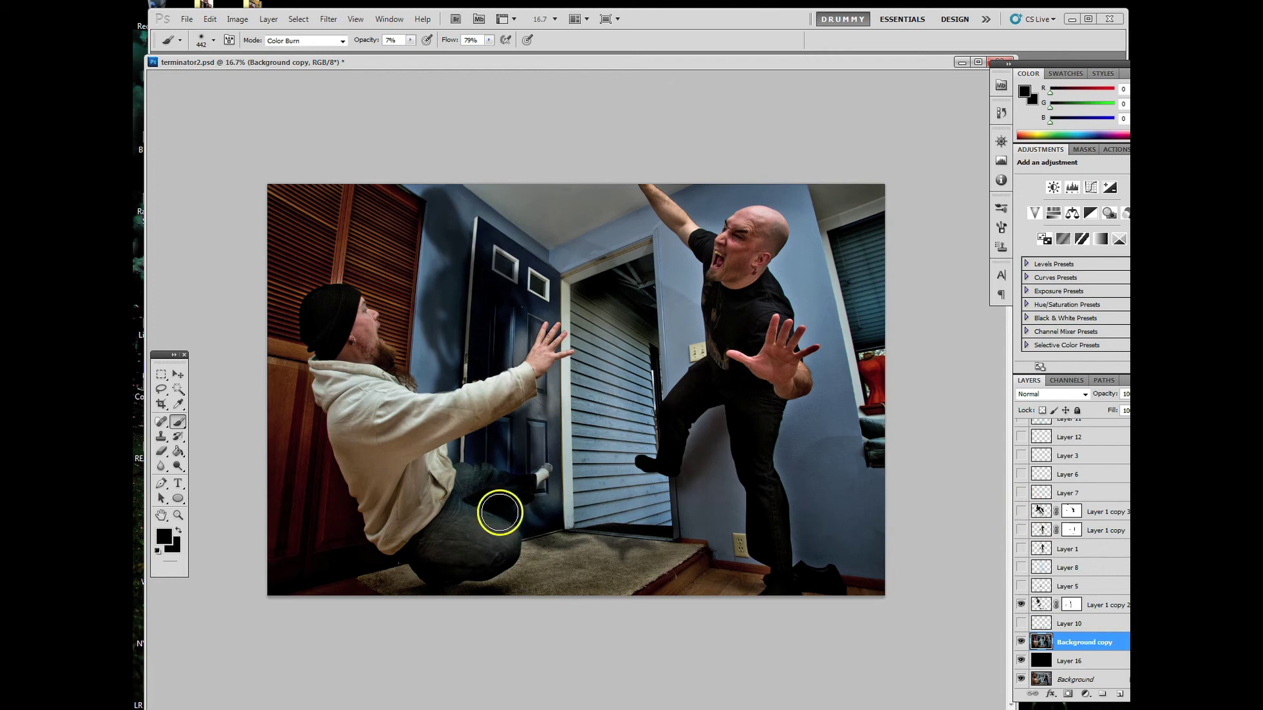
left_click_drag(606, 536, 557, 526)
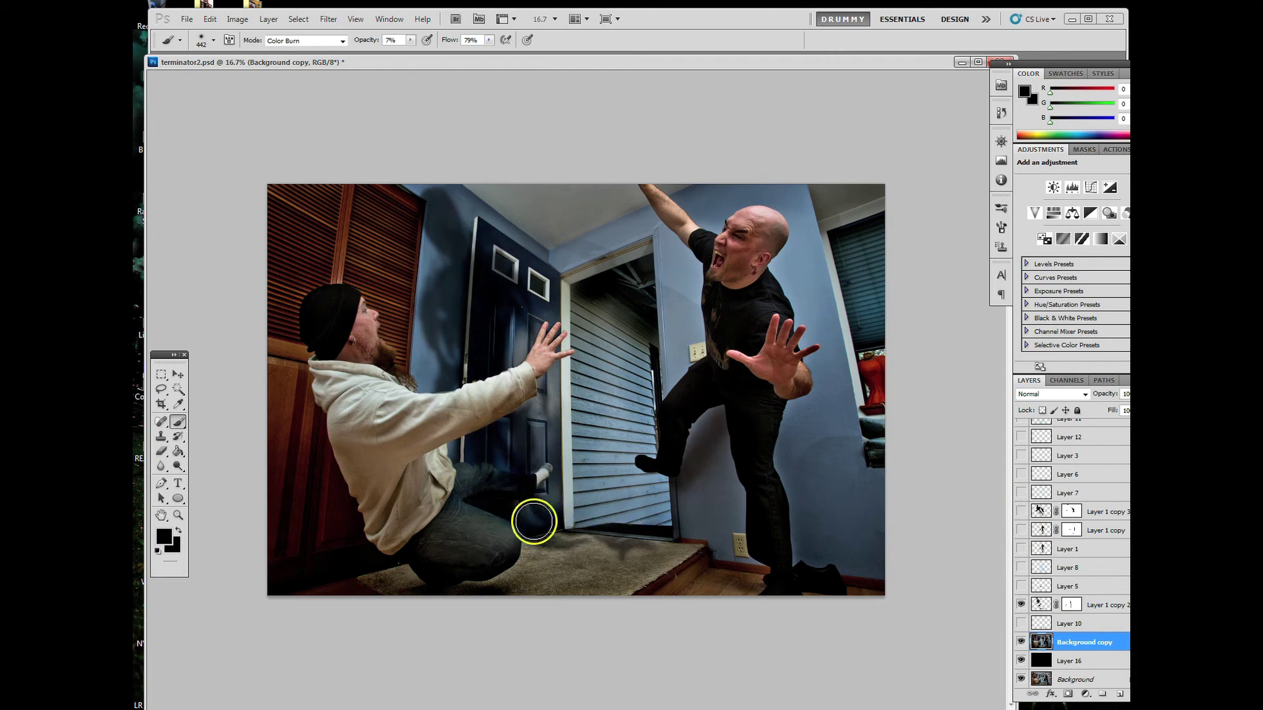
left_click(1021, 513)
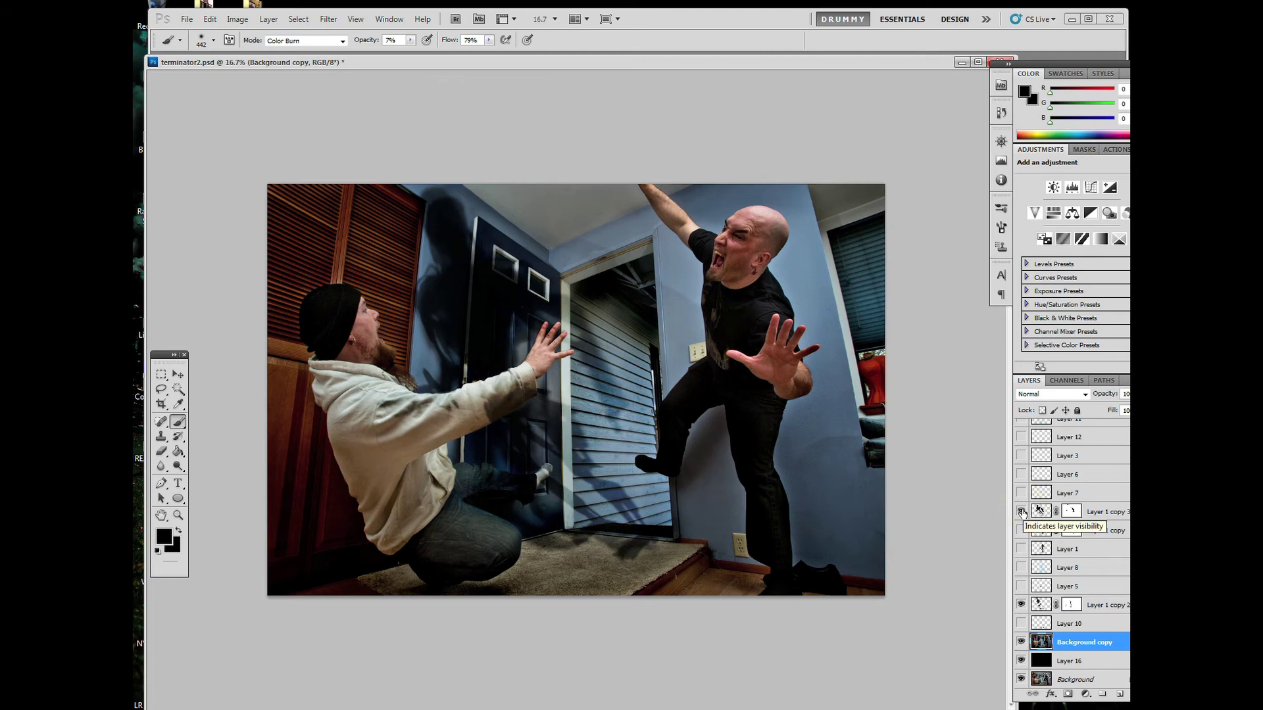
left_click(1022, 513)
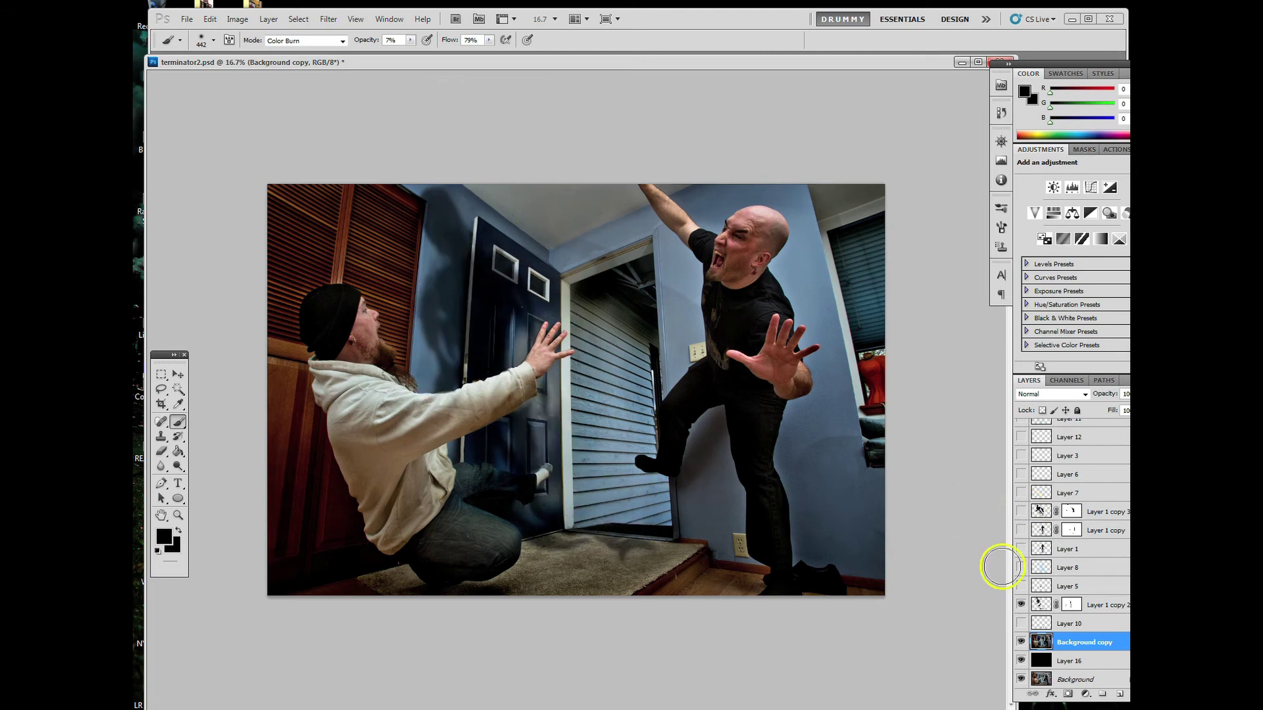
- Show the masked robot on Layer 1 copy, enlarge the view to 25% and reposition the panels and document window
scroll(1041, 460, "up", 3)
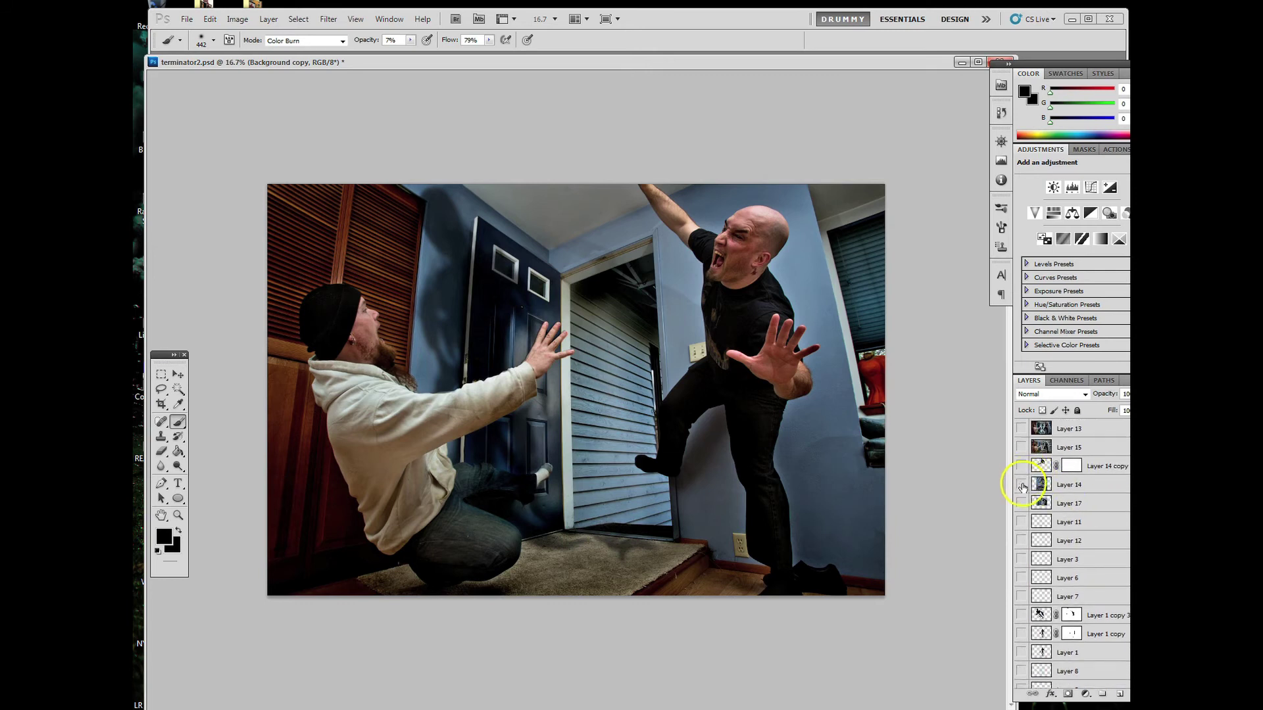
scroll(1021, 617, "down", 1)
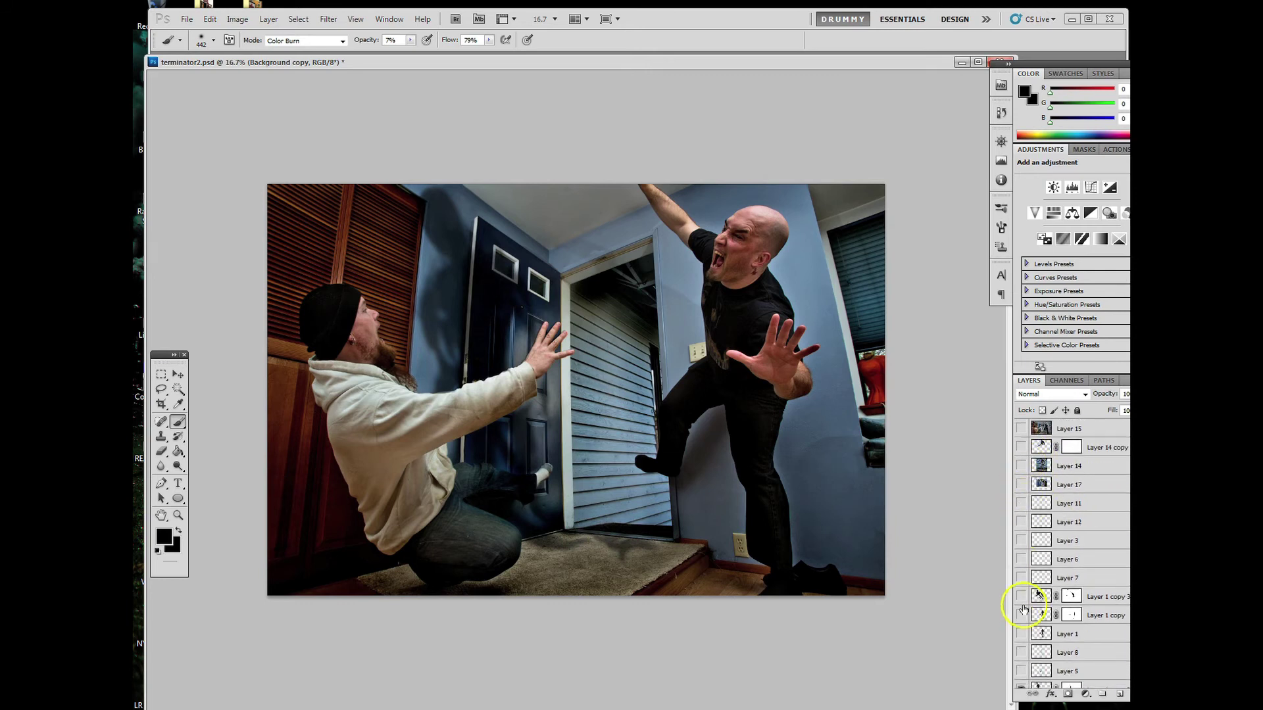
left_click(1021, 615)
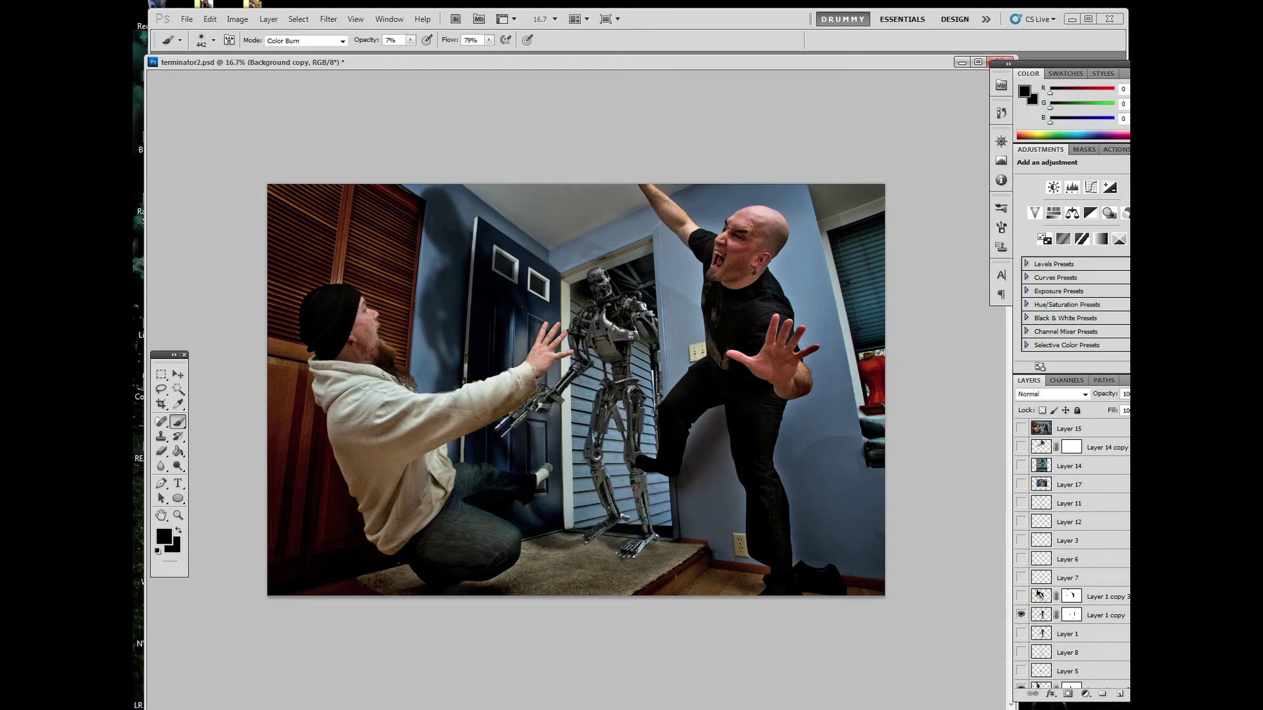
scroll(1072, 553, "down", 1)
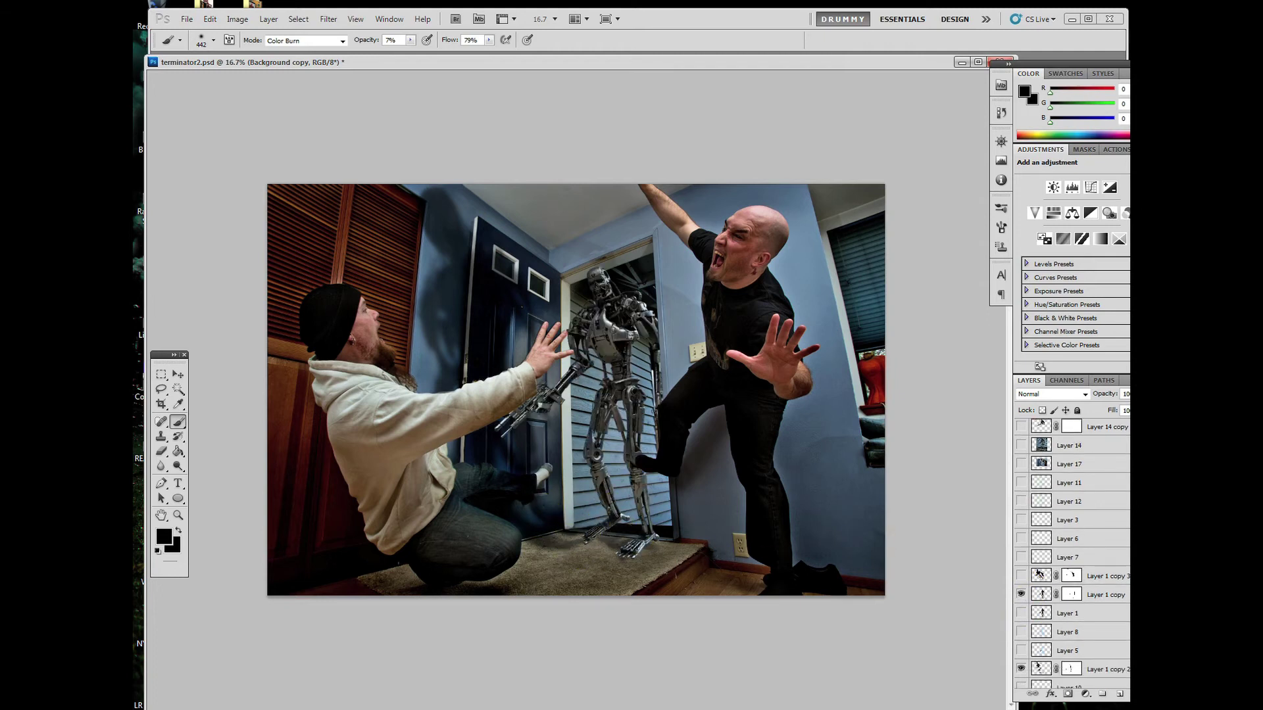
key("ctrl+plus")
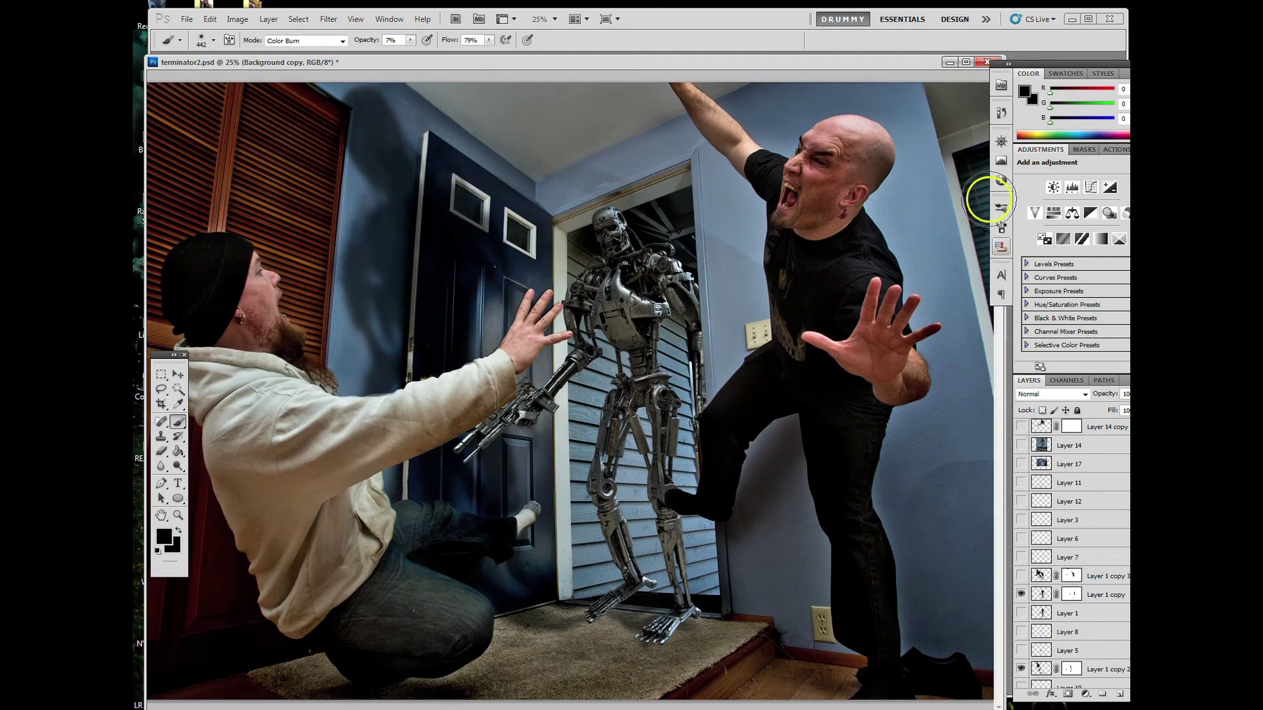
left_click_drag(1045, 69, 1050, 63)
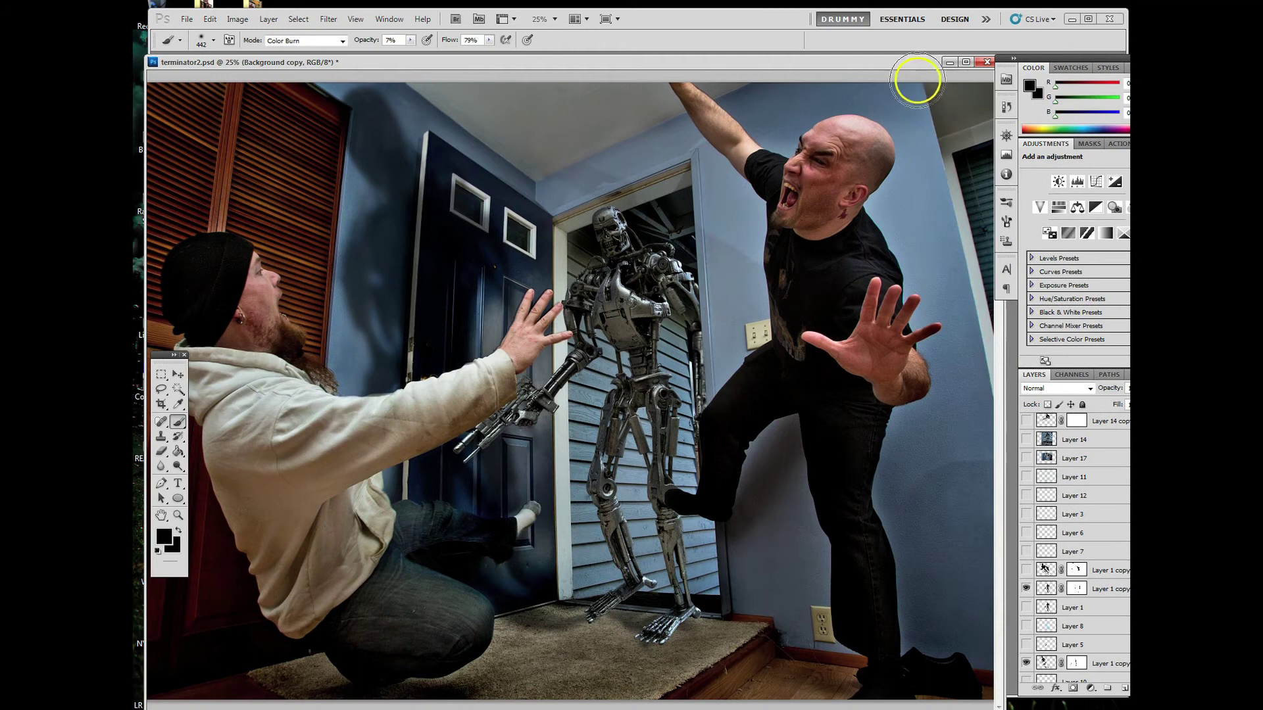
left_click_drag(910, 64, 899, 65)
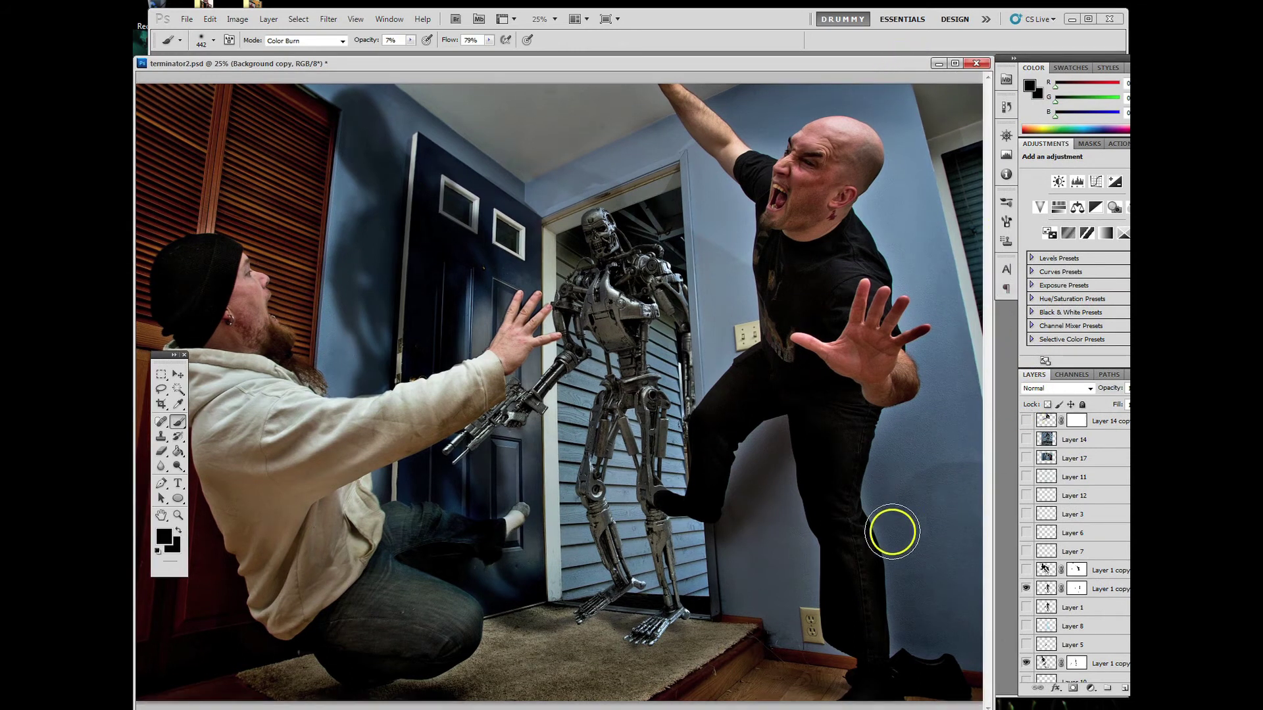
- Show and select Layer 10, the Overlay layer directly above Background copy, and bring the robot's feet into view
scroll(1026, 605, "down", 3)
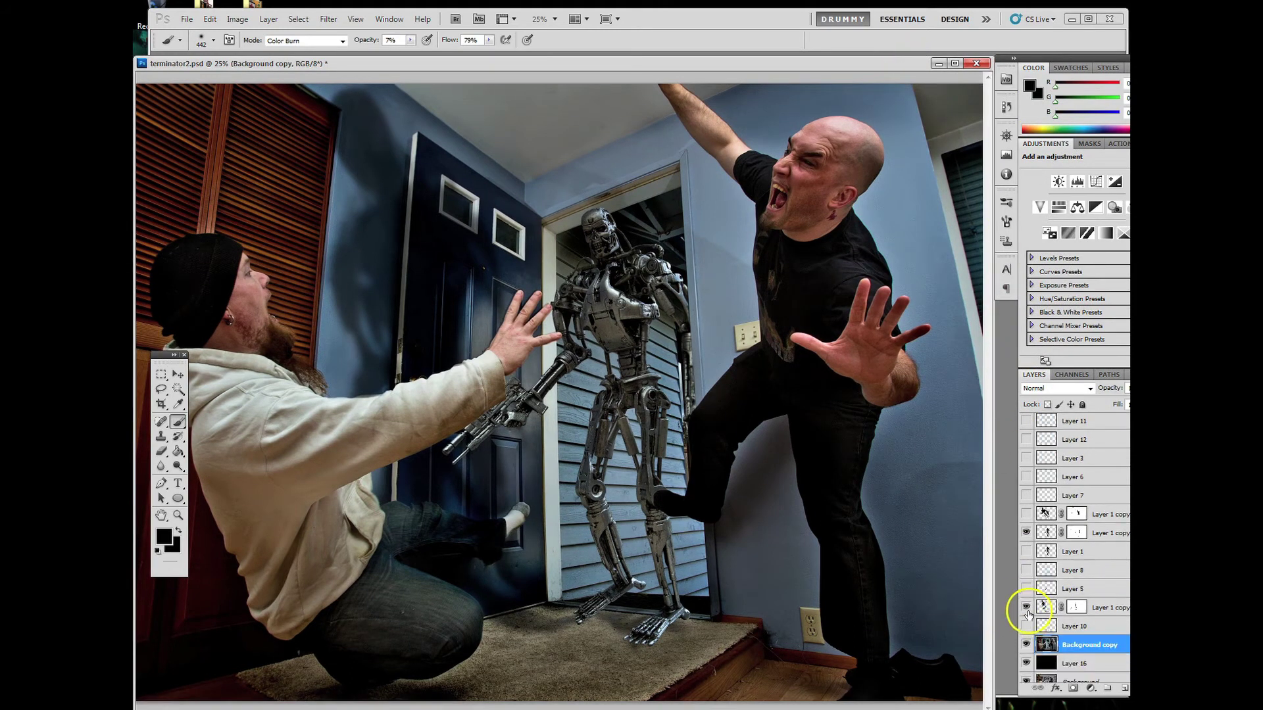
left_click(1026, 589)
left_click(1026, 590)
left_click(1026, 626)
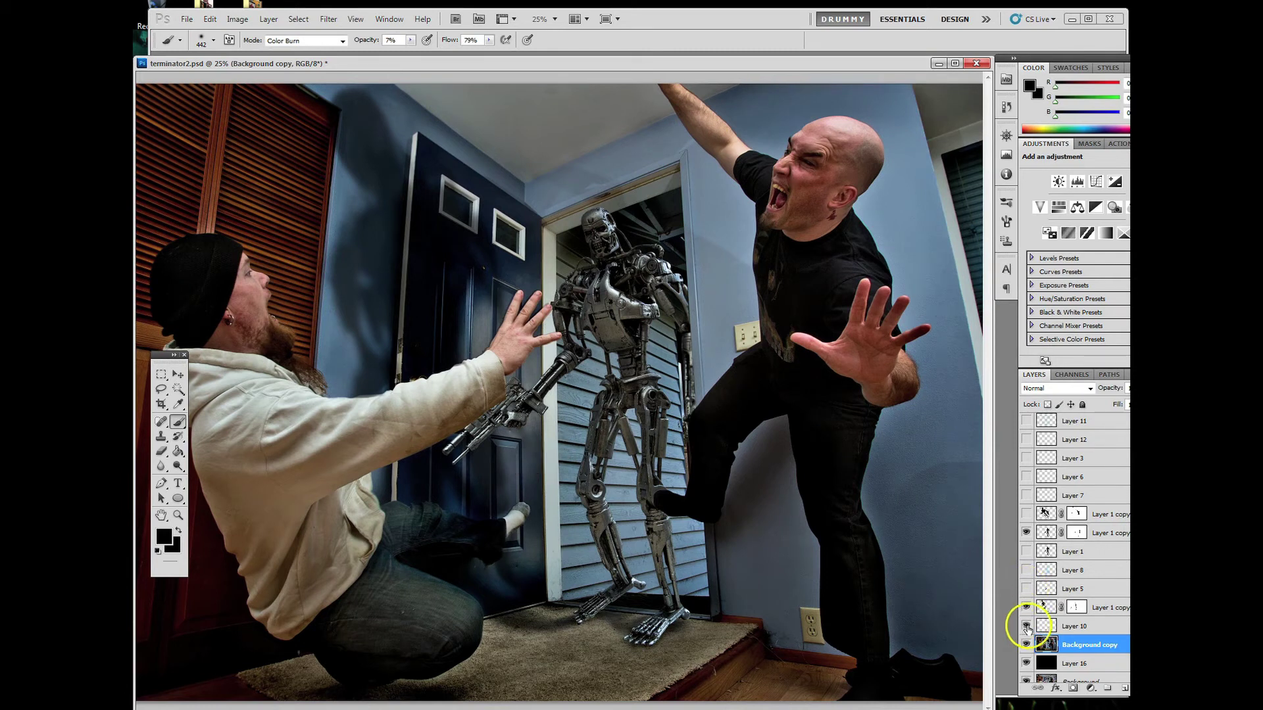
left_click(1072, 626)
scroll(579, 610, "up", 1)
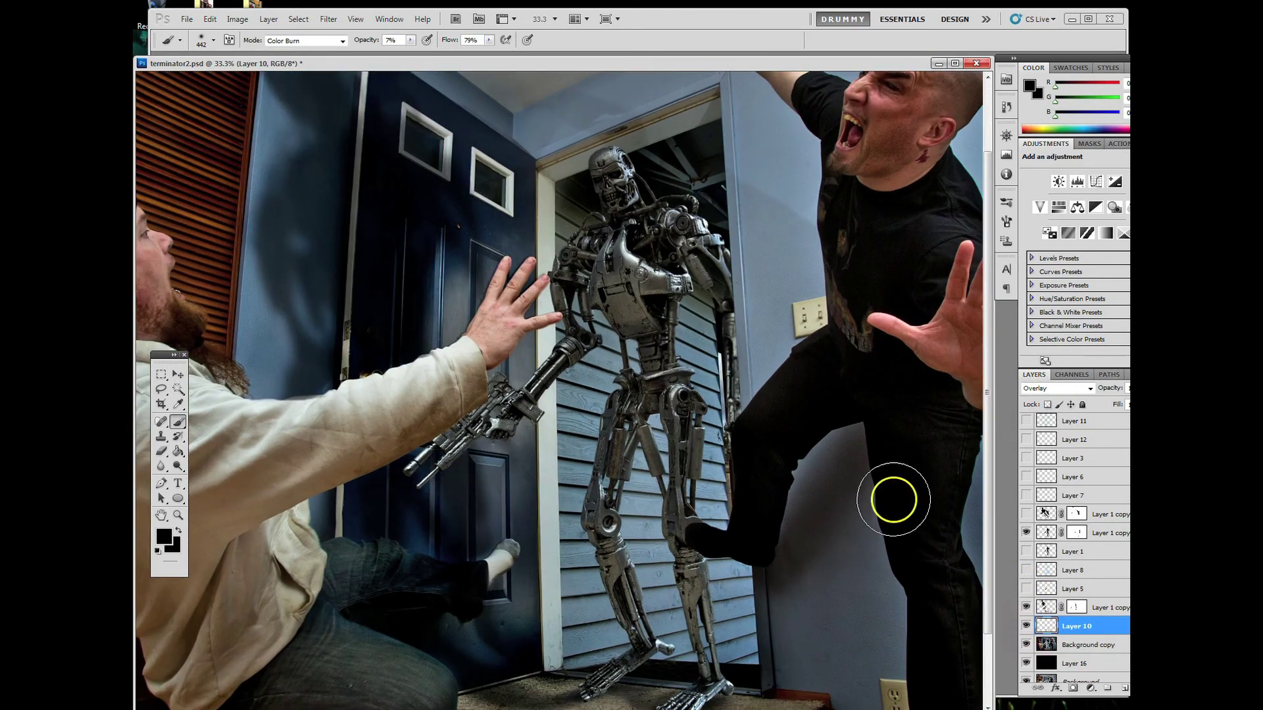
left_click_drag(987, 389, 978, 507)
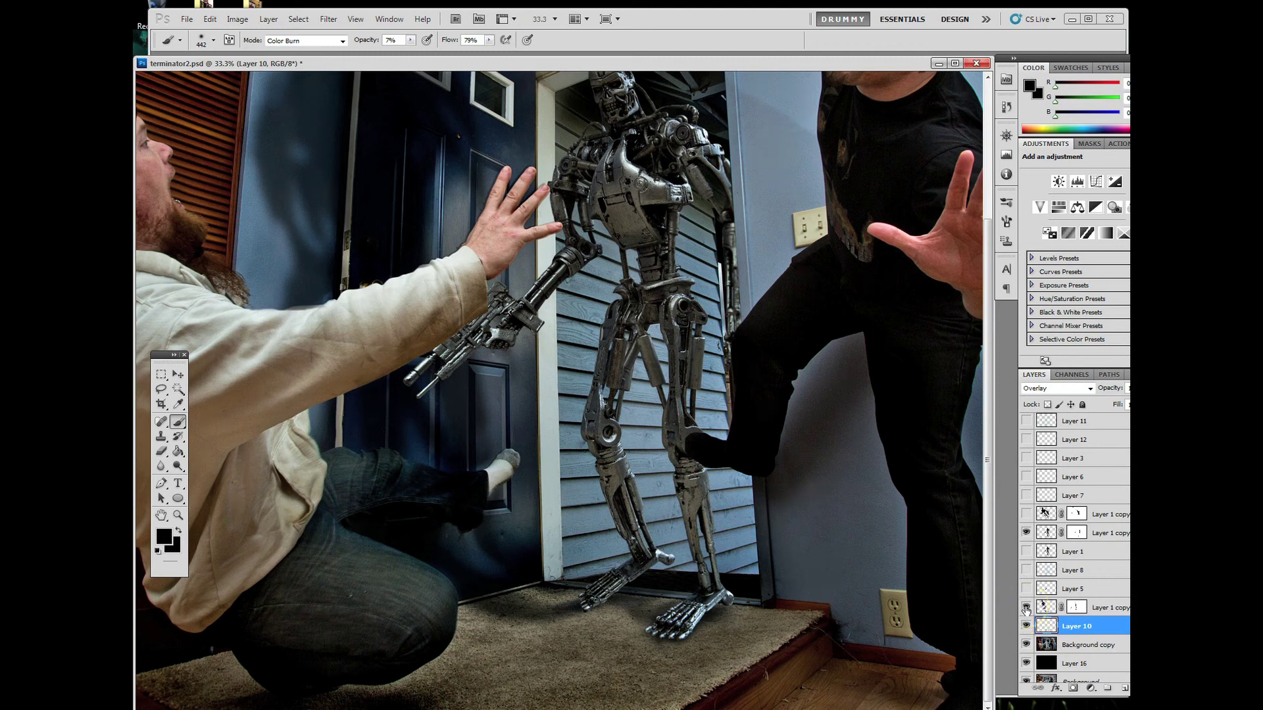
- Toggle Layer 10 off and on to examine the shading beneath the robot's feet
left_click(1025, 626)
left_click(1025, 627)
left_click(1026, 626)
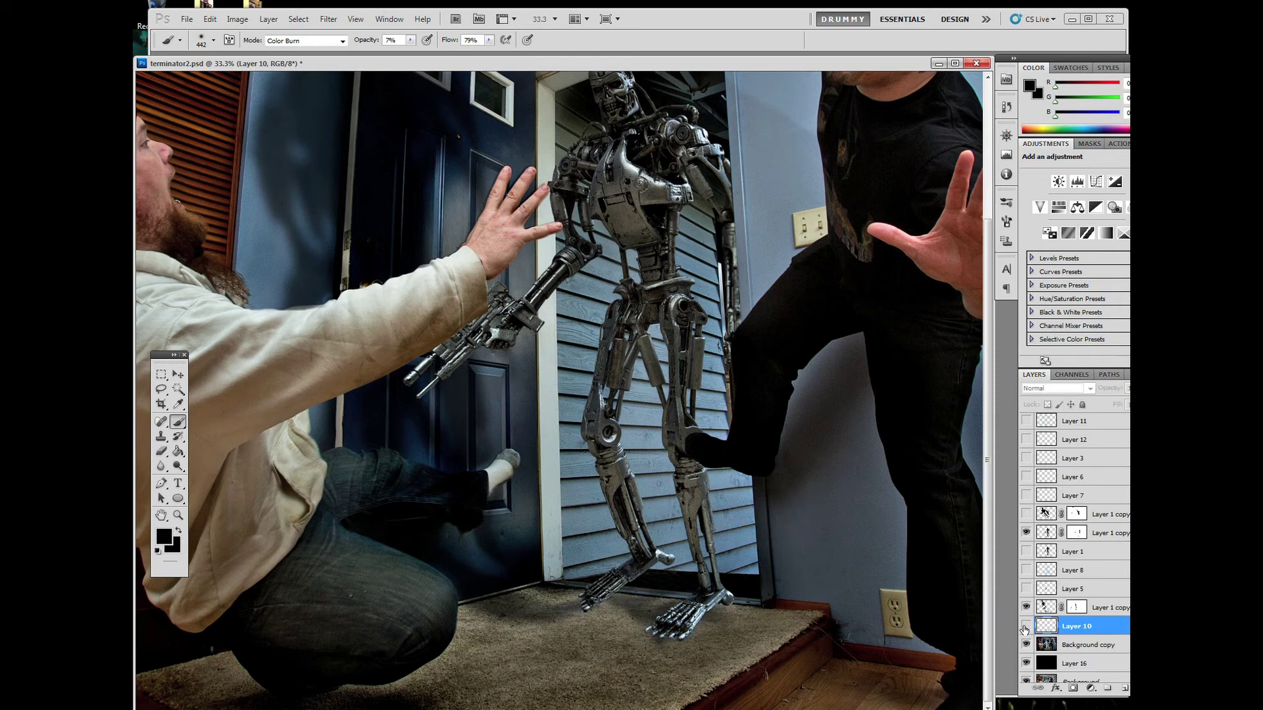
left_click(1025, 627)
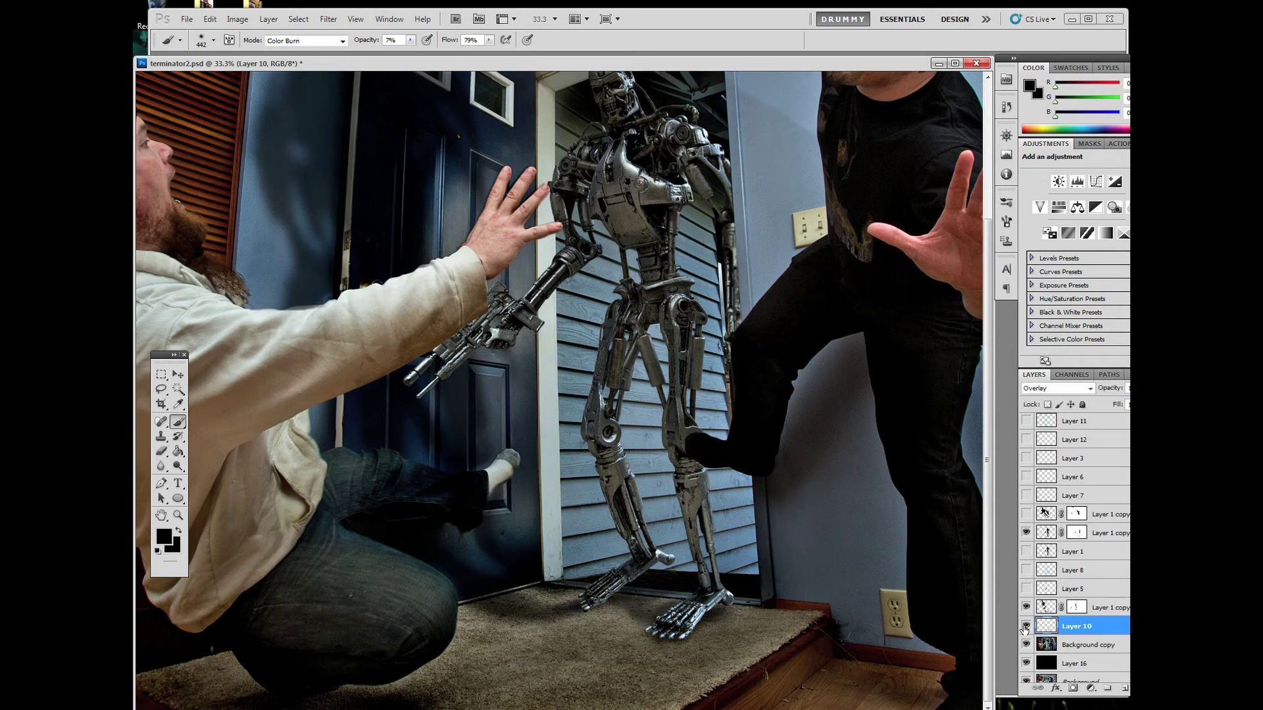
mouse_move(658, 629)
left_mouse_down()
mouse_move(699, 602)
mouse_move(584, 598)
mouse_move(671, 596)
left_mouse_up()
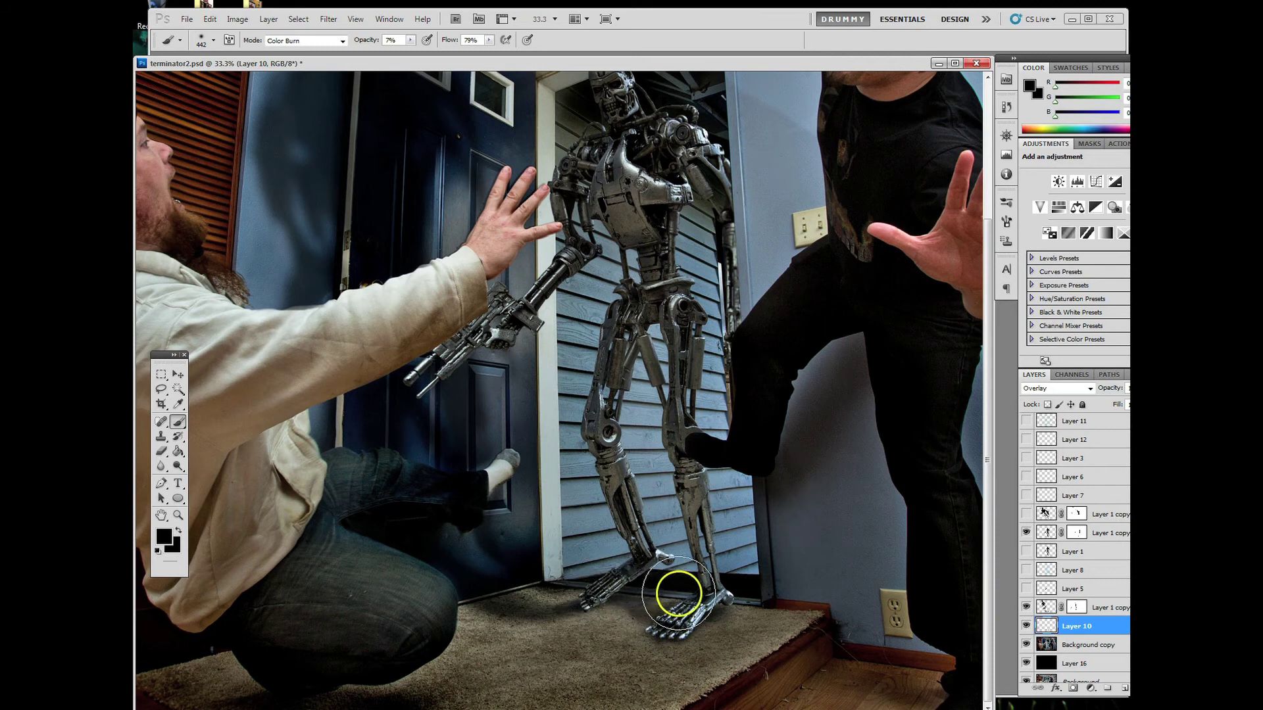
- Show the flying shoe on Layer 5 and the blue glow on Layer 8
left_click(1026, 590)
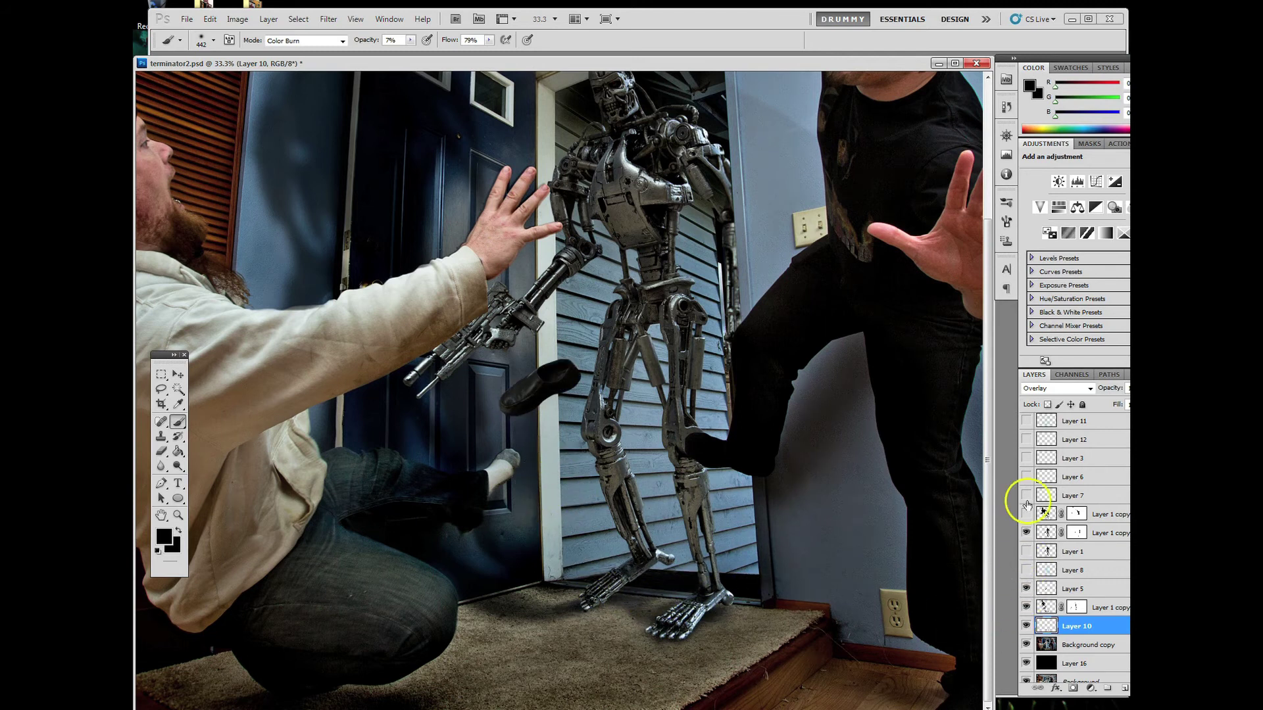
left_click_drag(987, 496, 988, 448)
mouse_move(944, 501)
left_mouse_down()
mouse_move(973, 485)
mouse_move(986, 515)
left_mouse_up()
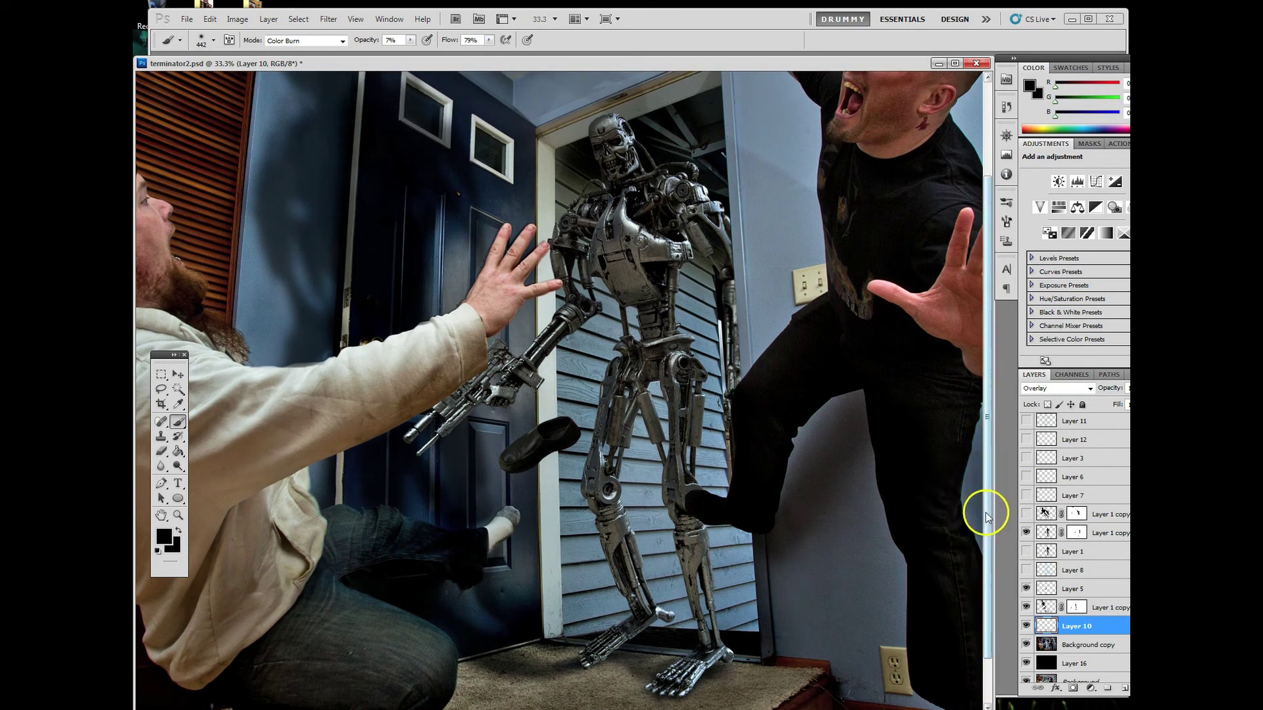
scroll(985, 523, "up", 2)
left_click(1043, 590)
left_click(1026, 571)
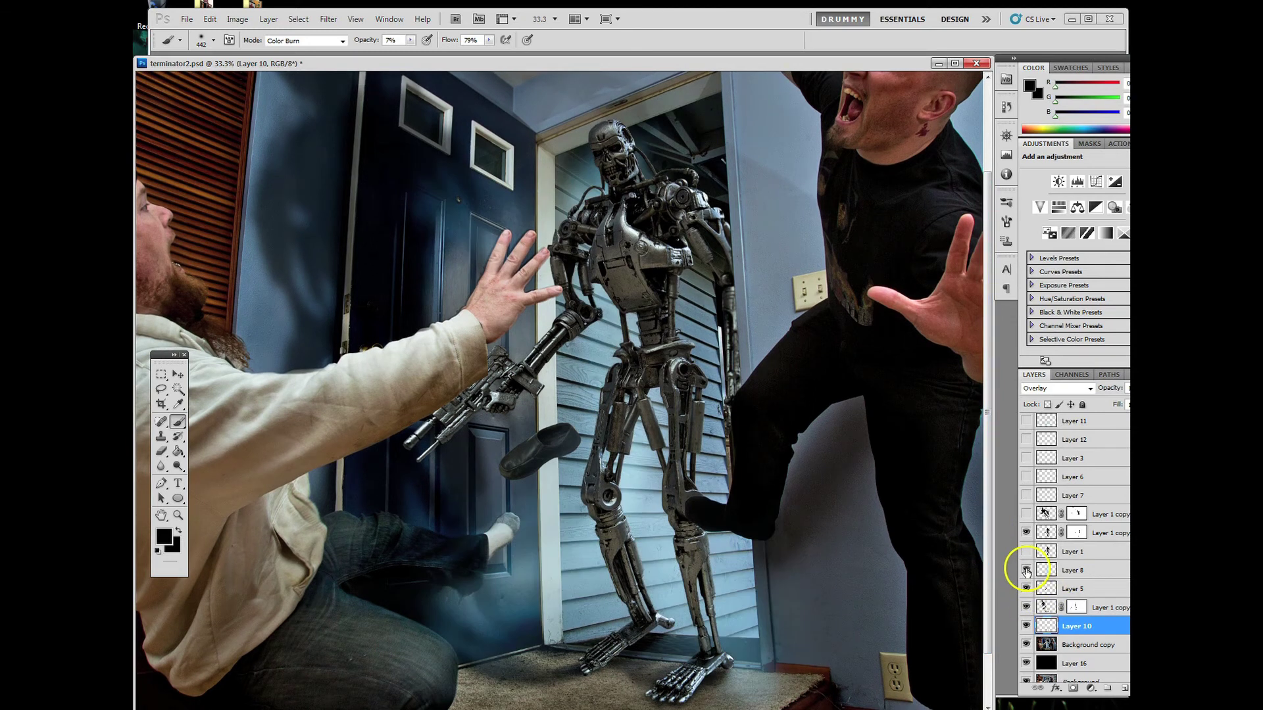
- Select Layer 8 and examine its glow on black by hiding the shoe, robot, shadow, Layer 10 and Background copy layers
left_click(1055, 569)
left_click_drag(1026, 588, 1026, 626)
left_click(1026, 532)
left_click(1026, 645)
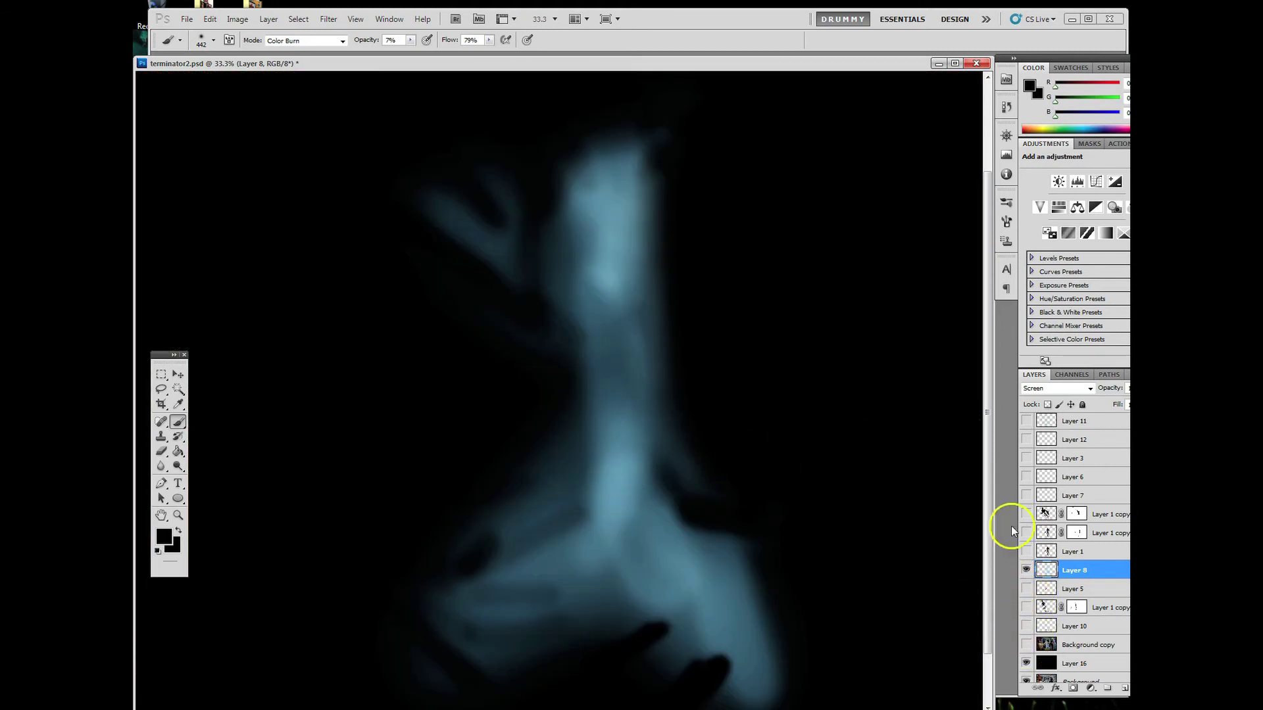
left_click(1026, 571)
left_click(1026, 570)
- Show Background copy, the robot's Layer 1 copy, the Layer 1 copy 2 shadow and Layer 10 again around the glow
left_click(1026, 644)
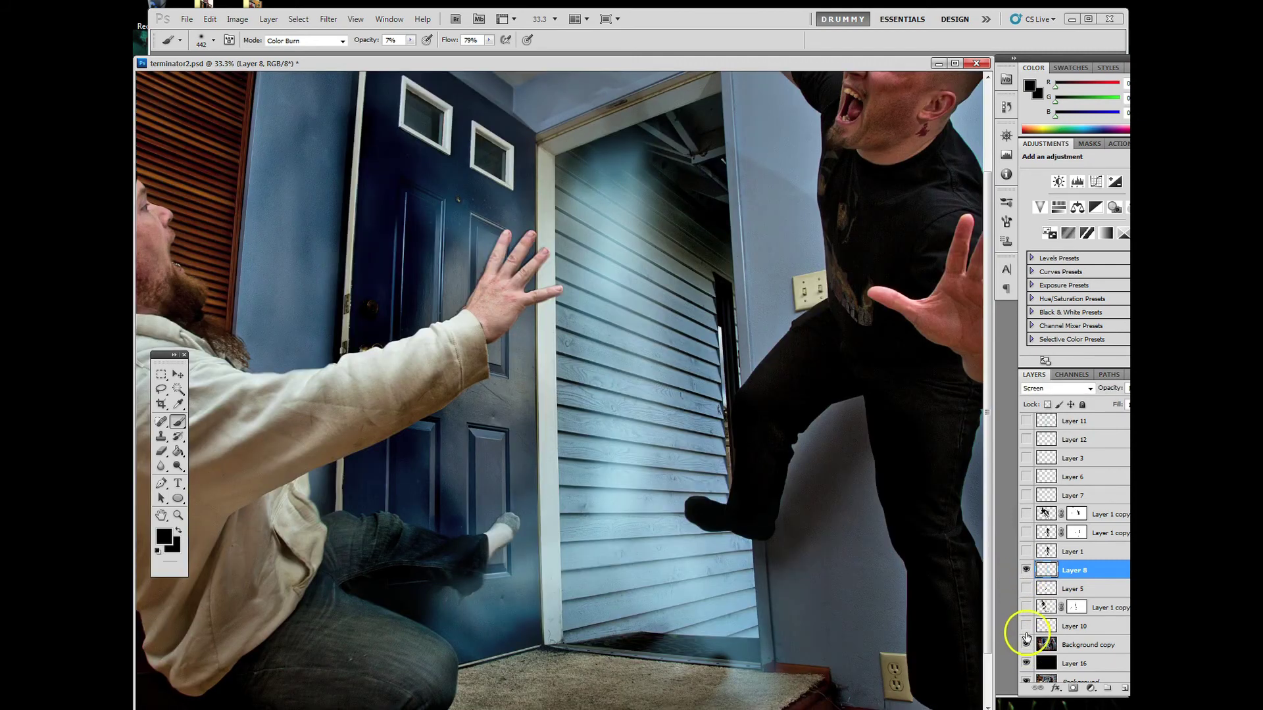
left_click(1026, 532)
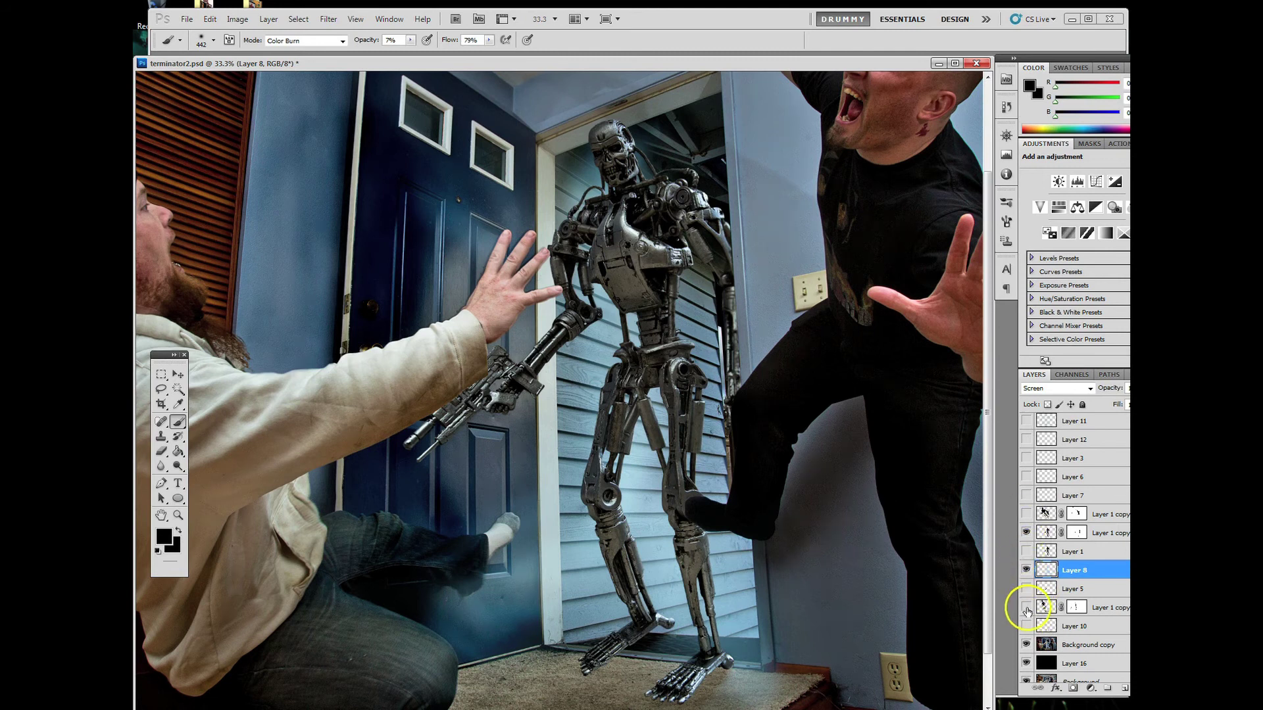
left_click(1026, 607)
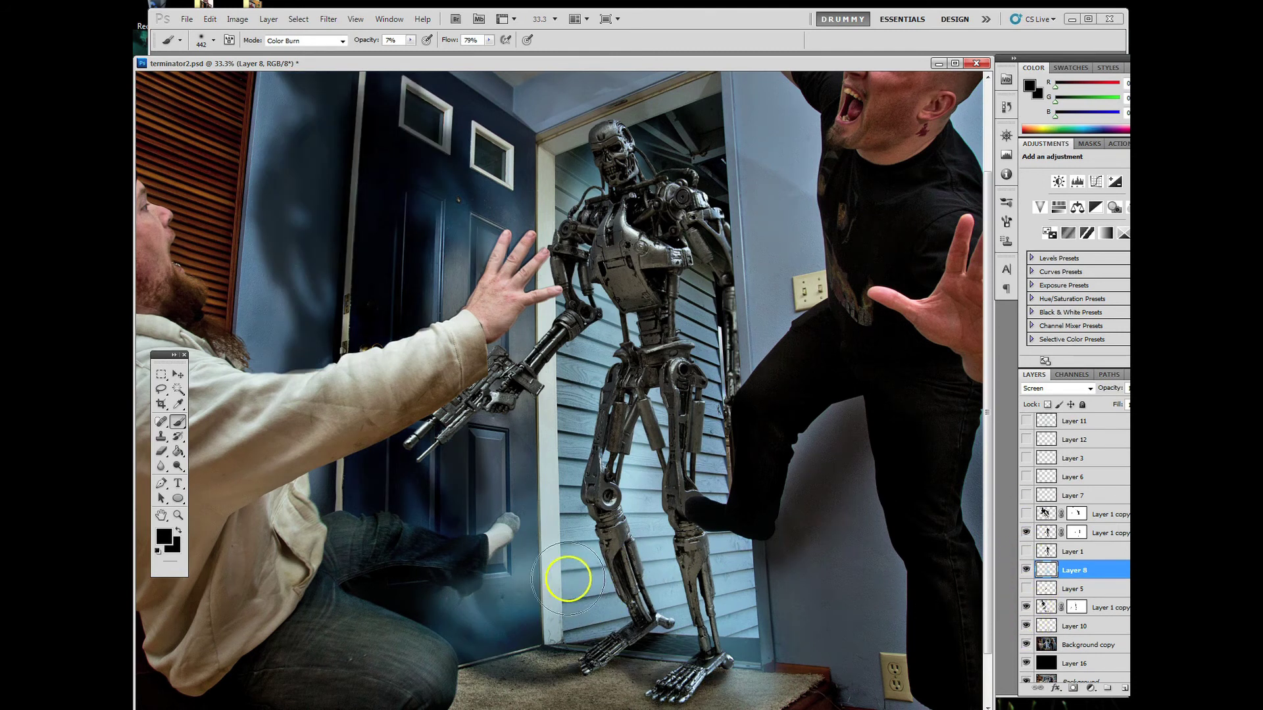
- Show Layer 7 and examine its glow over the robot's head and body
left_click_drag(985, 473, 988, 421)
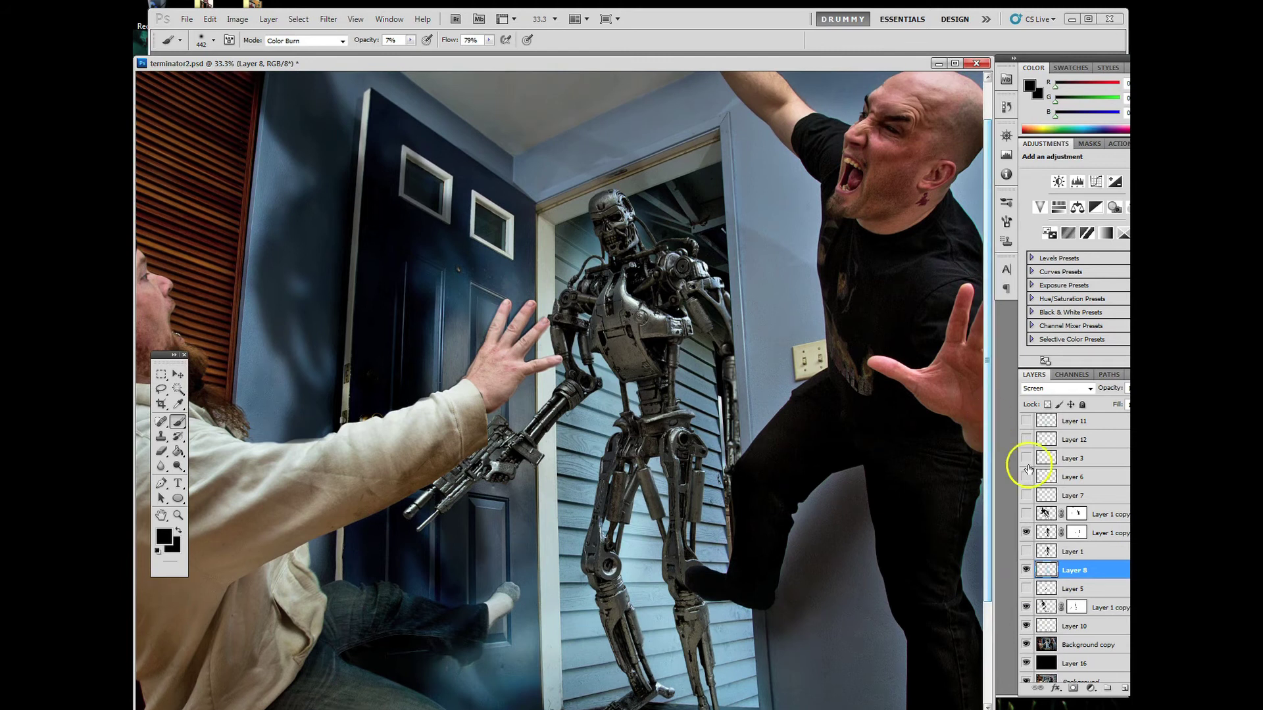
scroll(1074, 547, "up", 1)
scroll(1043, 541, "up", 1)
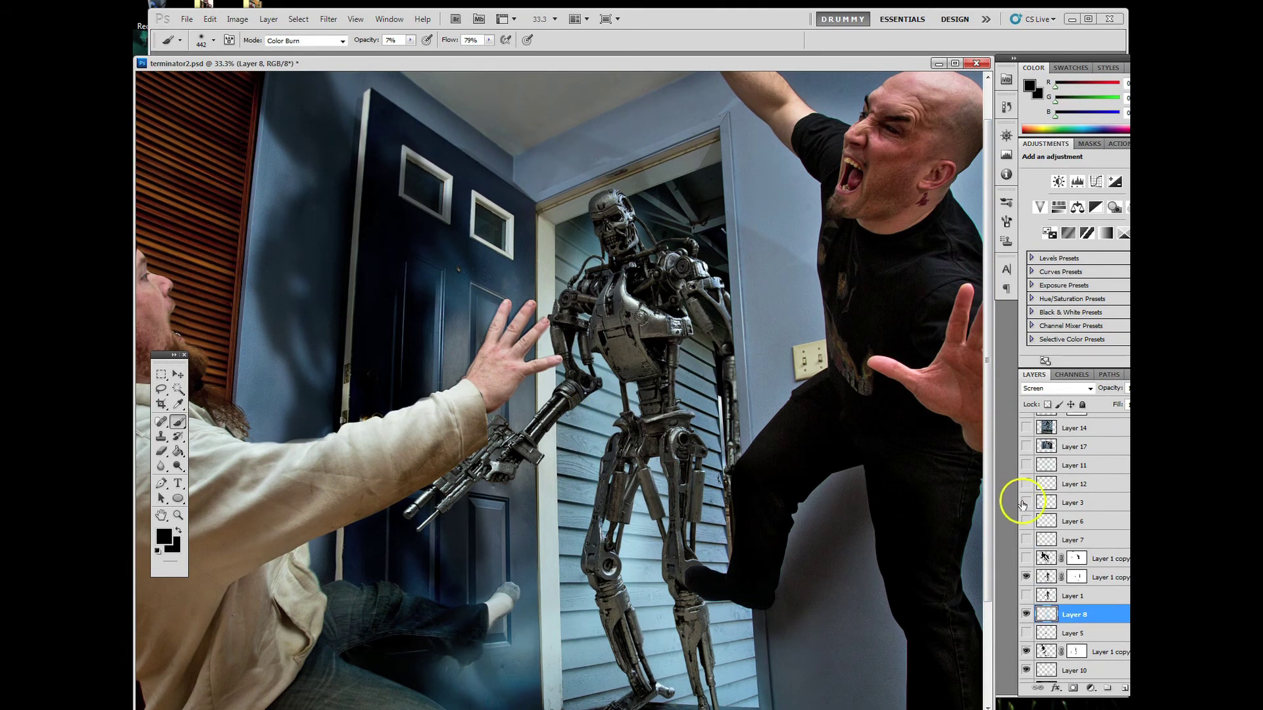
left_click(1026, 540)
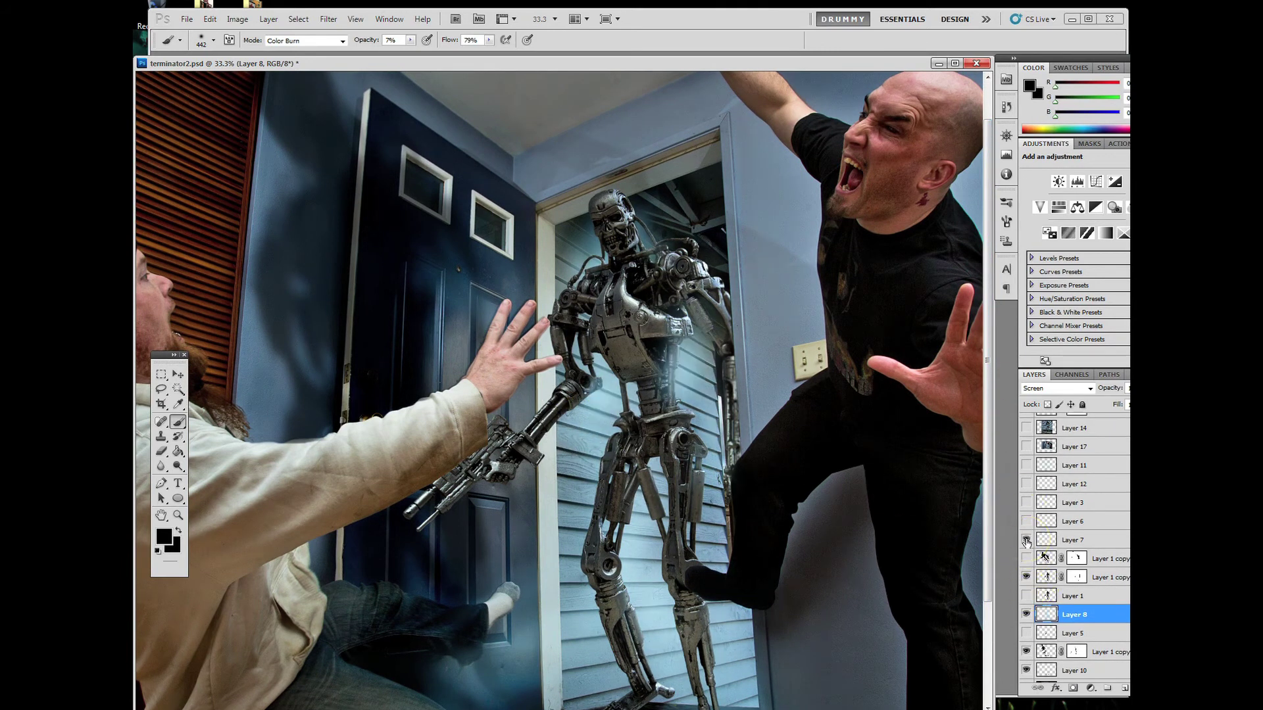
left_click(1026, 541)
left_click(1027, 541)
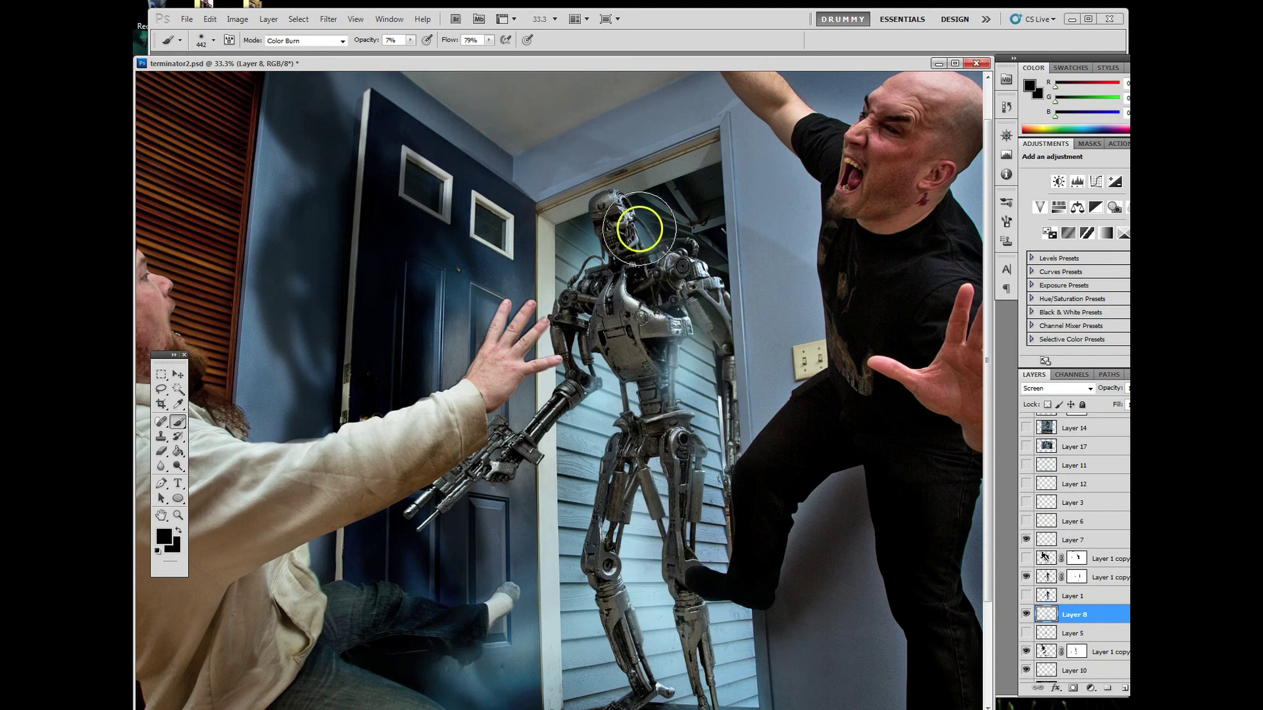
left_click_drag(988, 471, 991, 444)
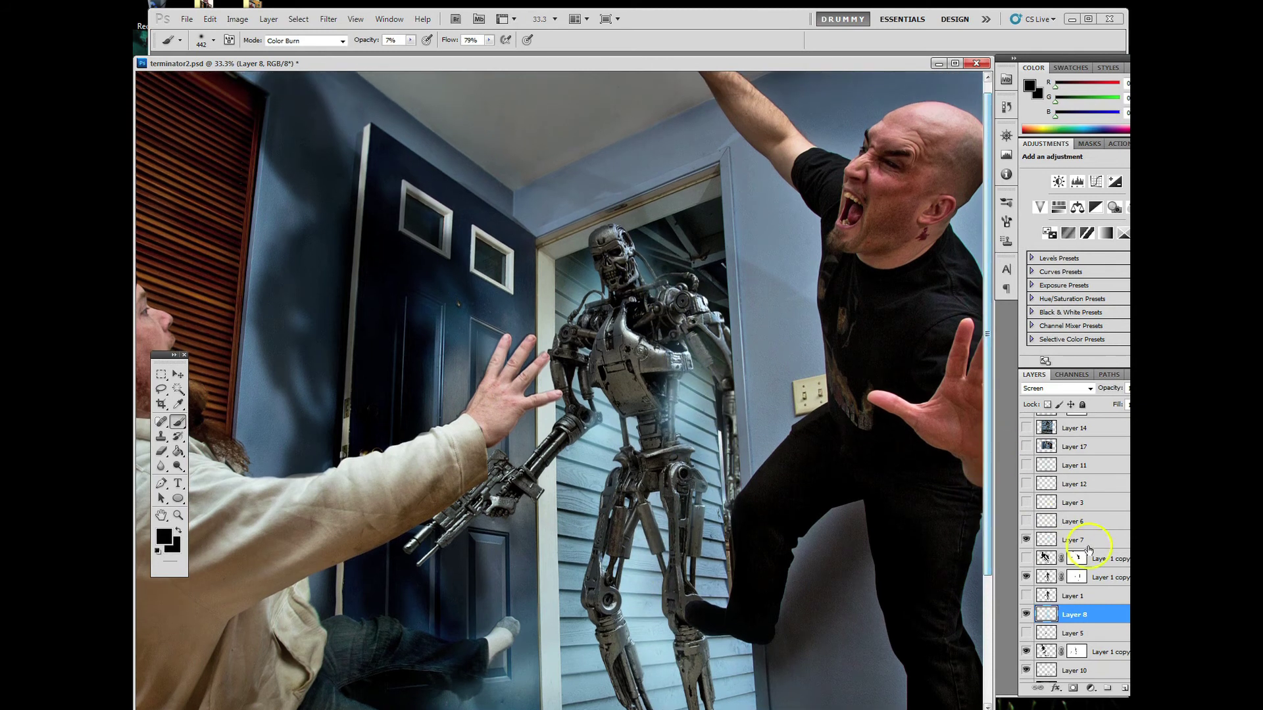
- Show the red eye glow on Layers 6 and 3, and make Layer 6 the active layer
left_click(1026, 614)
left_click(1026, 614)
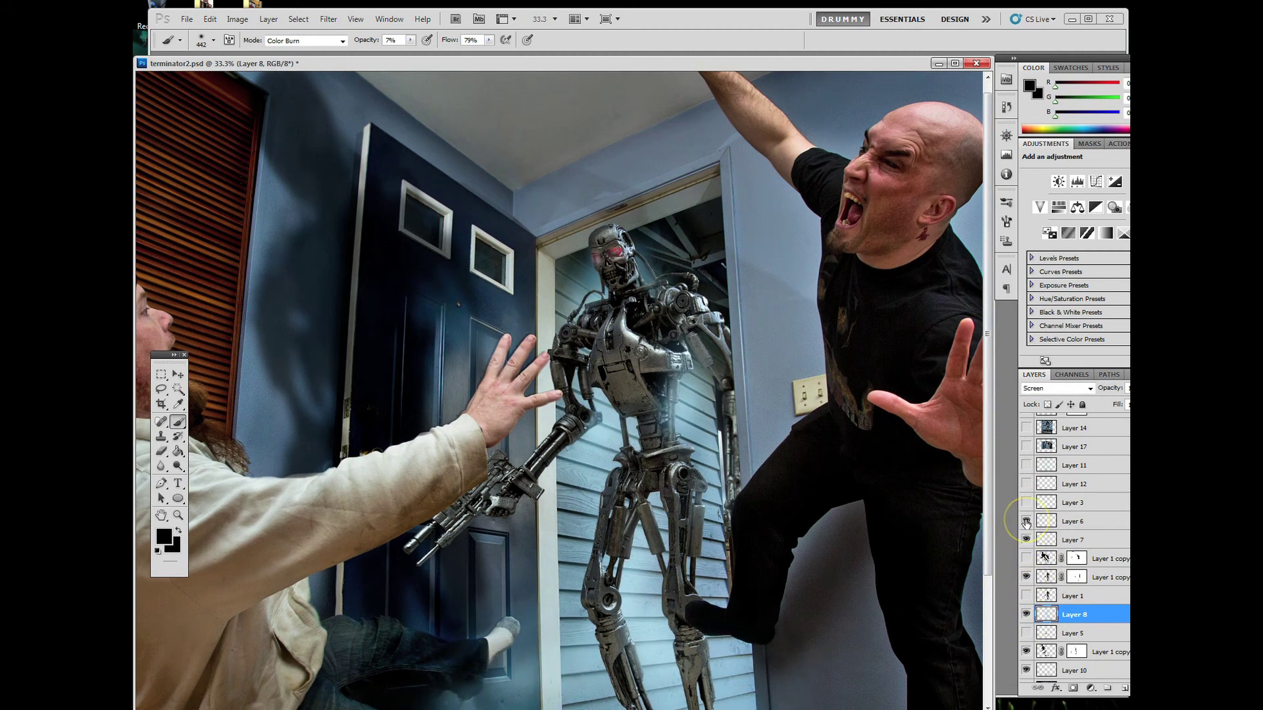
scroll(1074, 546, "up", 2)
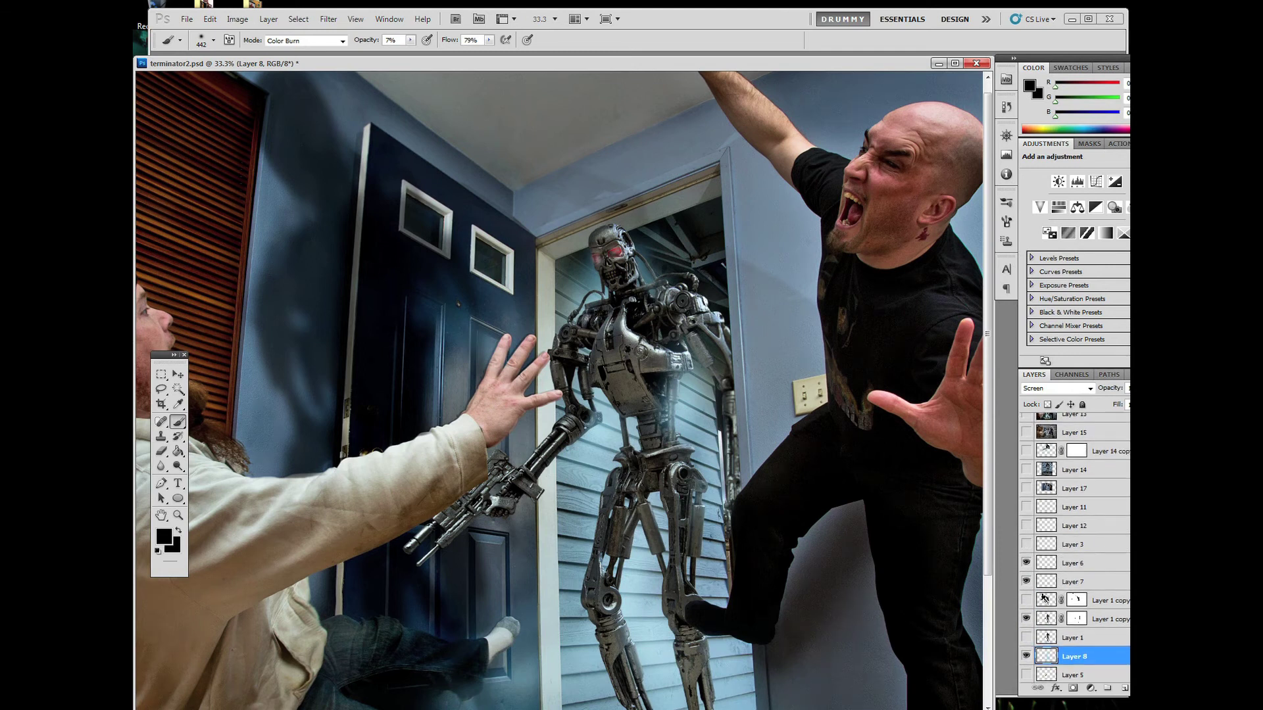
left_click(1036, 563)
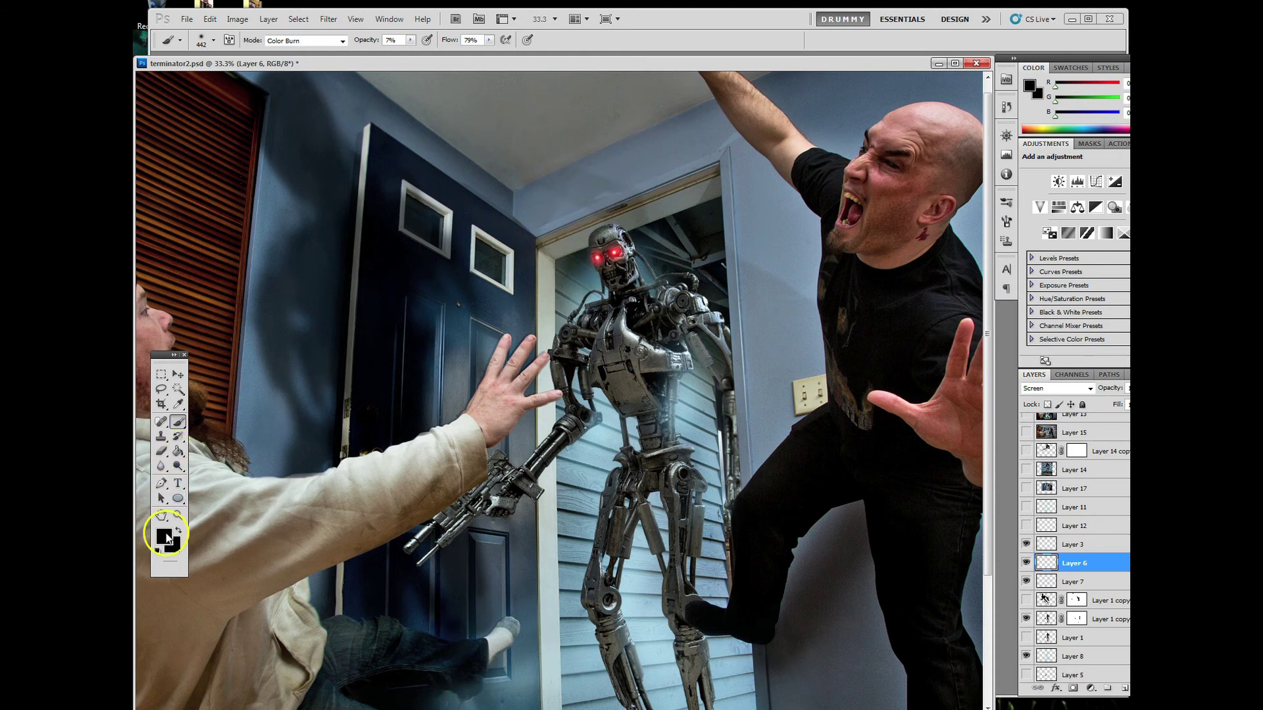
- Set the brush to Normal mode and reduce its size to 9 px for work around the robot's eyes
left_click(619, 250)
left_click(341, 41)
left_click(310, 48)
left_click(411, 40)
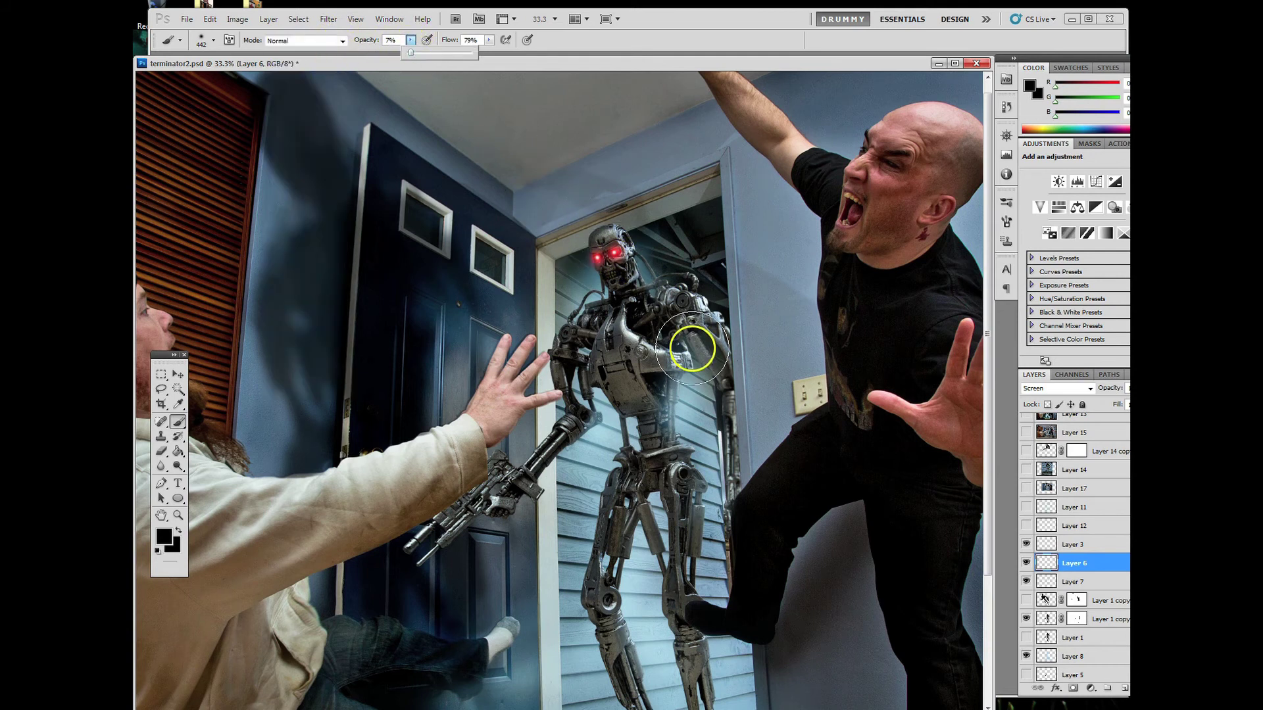
key("ctrl+plus")
left_click_drag(985, 368, 990, 307)
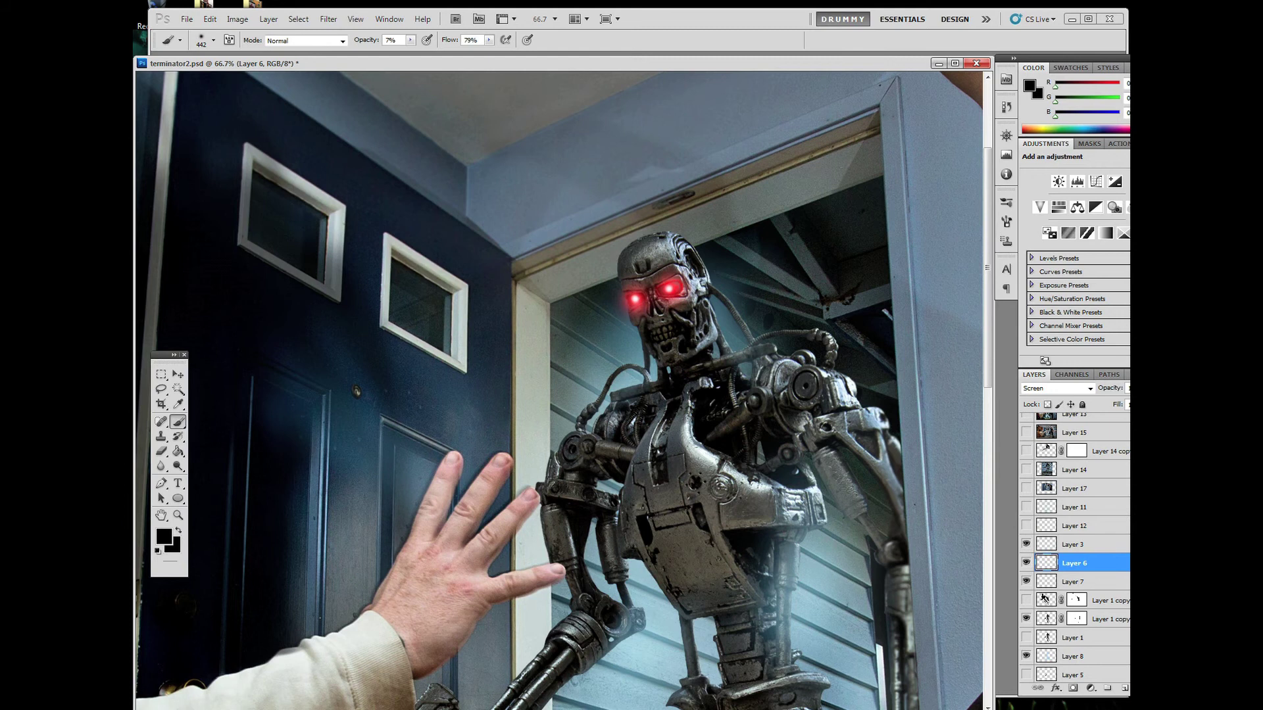
scroll(1079, 550, "up", 1)
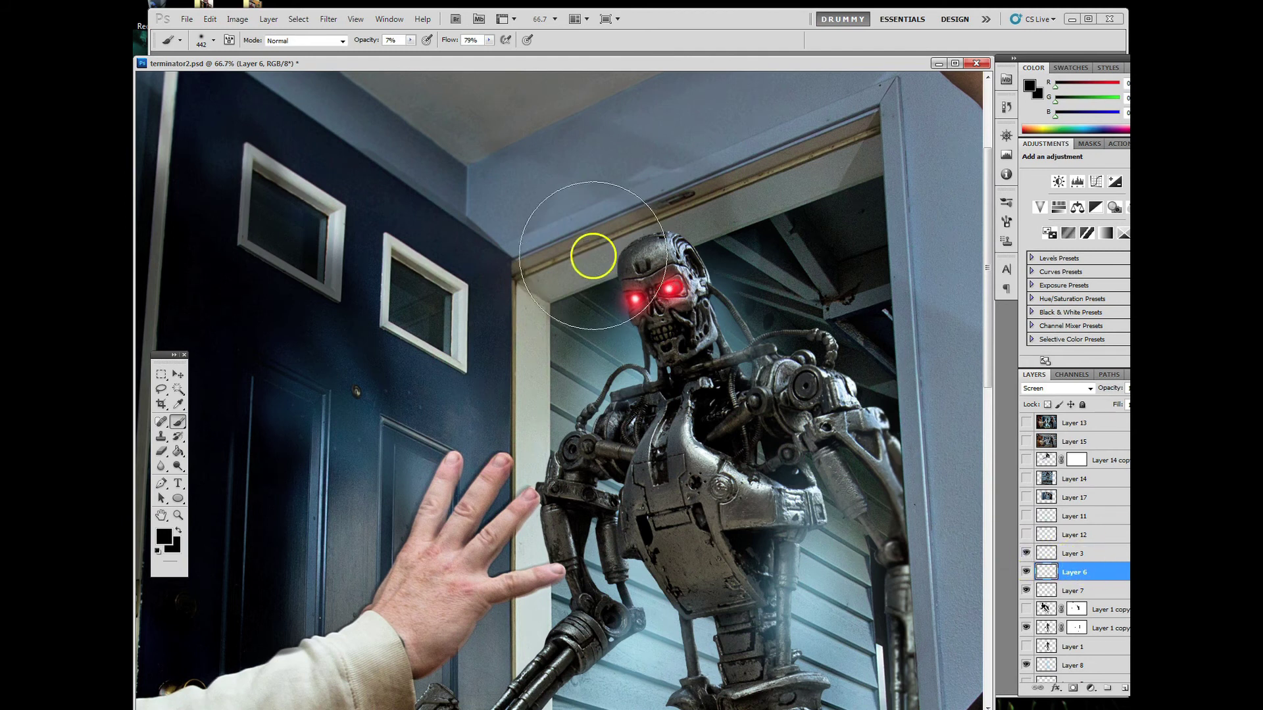
left_click(213, 41)
left_click_drag(185, 75, 175, 77)
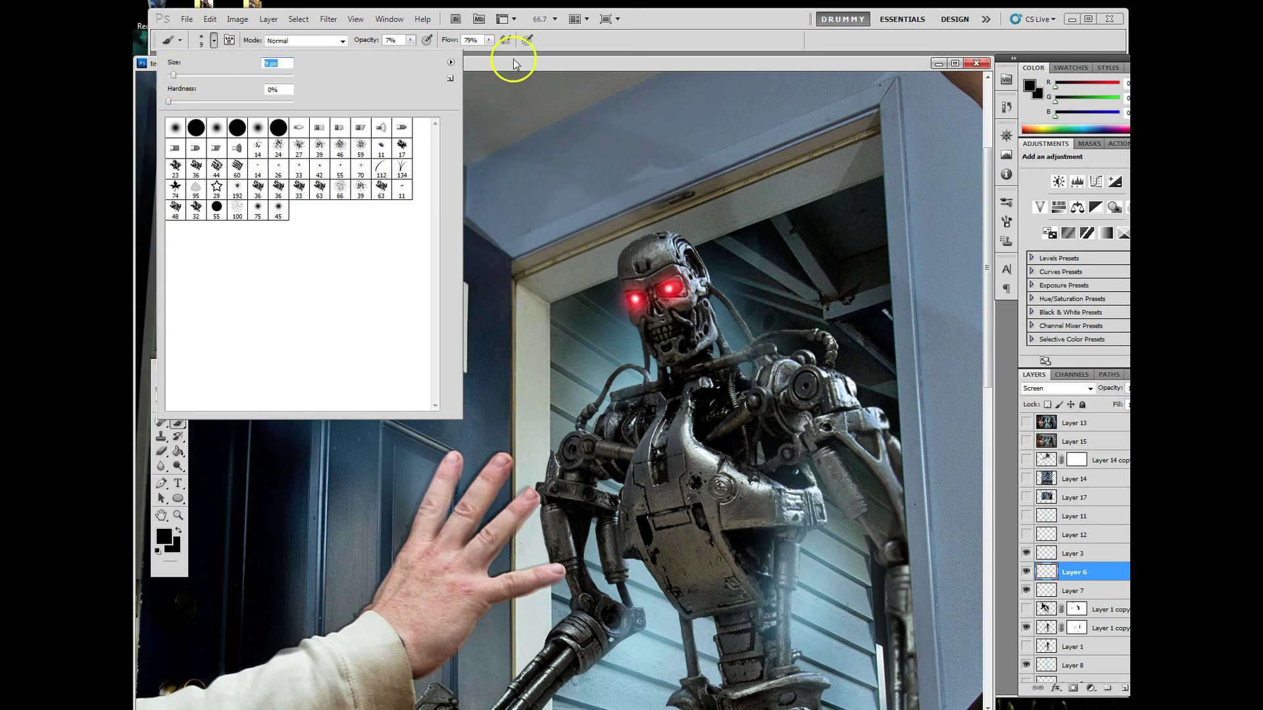
left_click(434, 56)
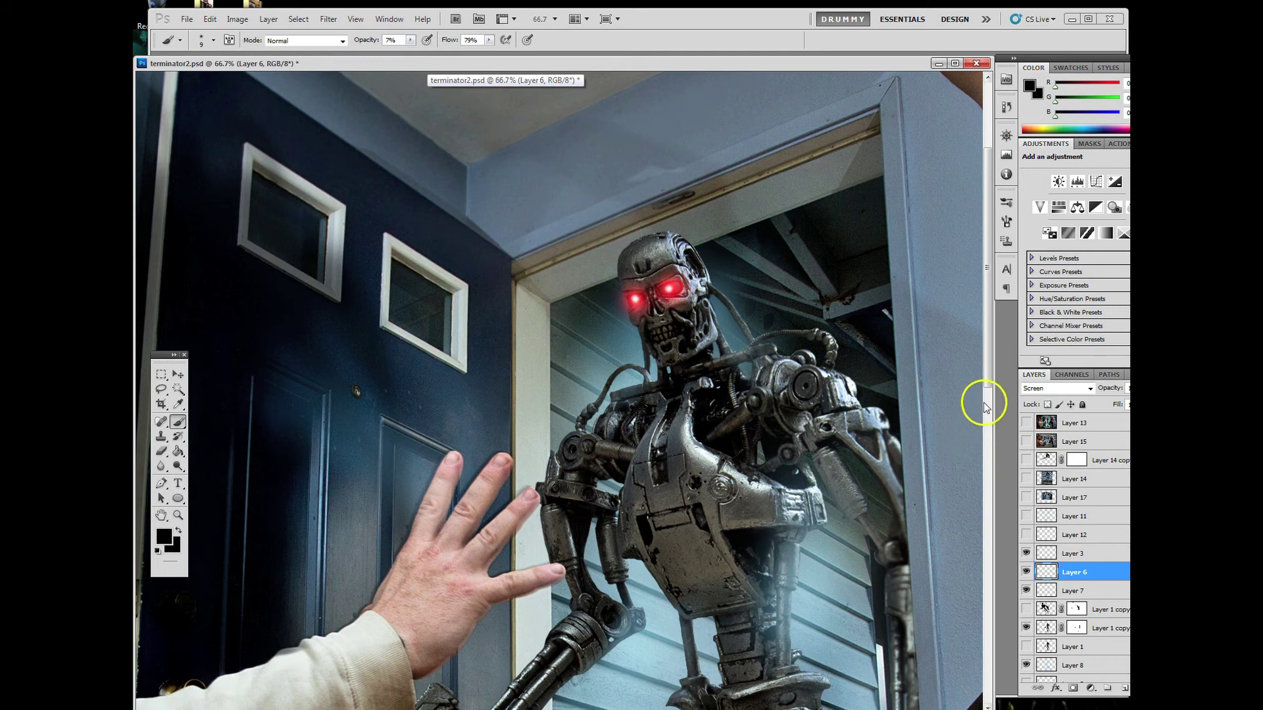
- Show the Layer 12 edge highlights and examine them closely along the robot's head, torso and arms
mouse_move(987, 371)
left_mouse_down()
mouse_move(986, 332)
mouse_move(987, 350)
left_mouse_up()
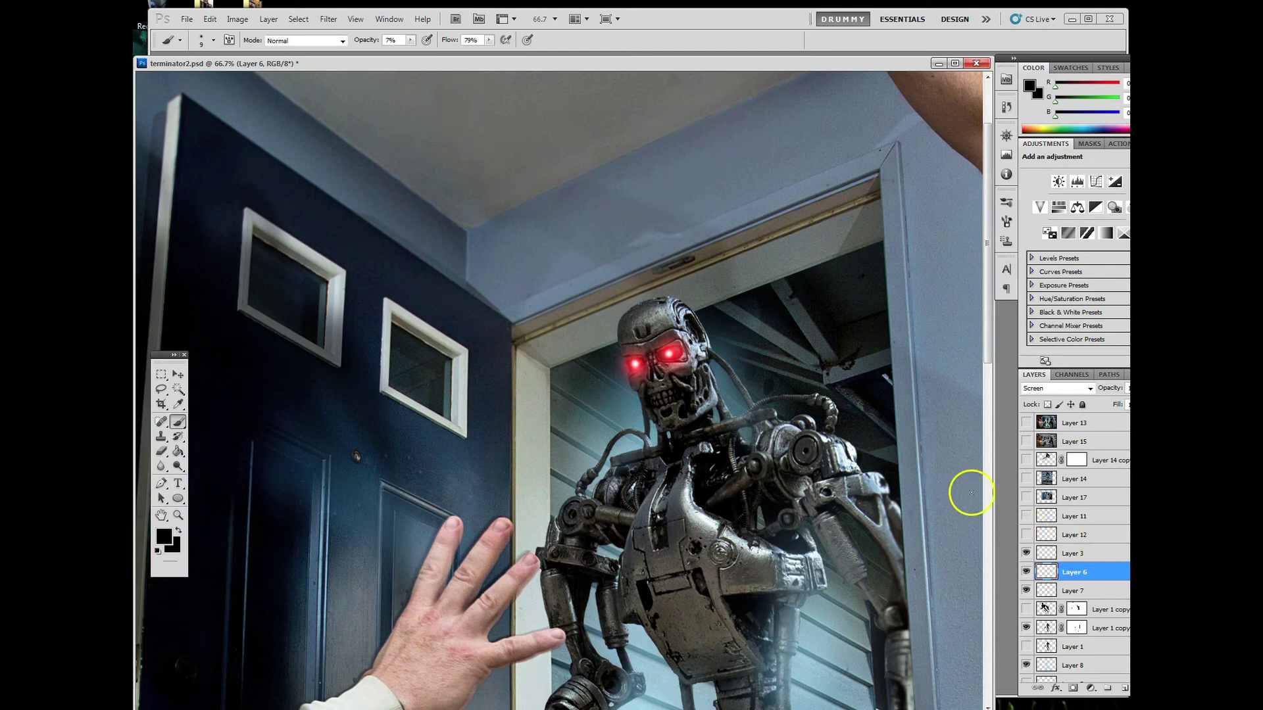
left_click(1027, 535)
key("ctrl+minus")
key("ctrl+minus")
key("ctrl+plus")
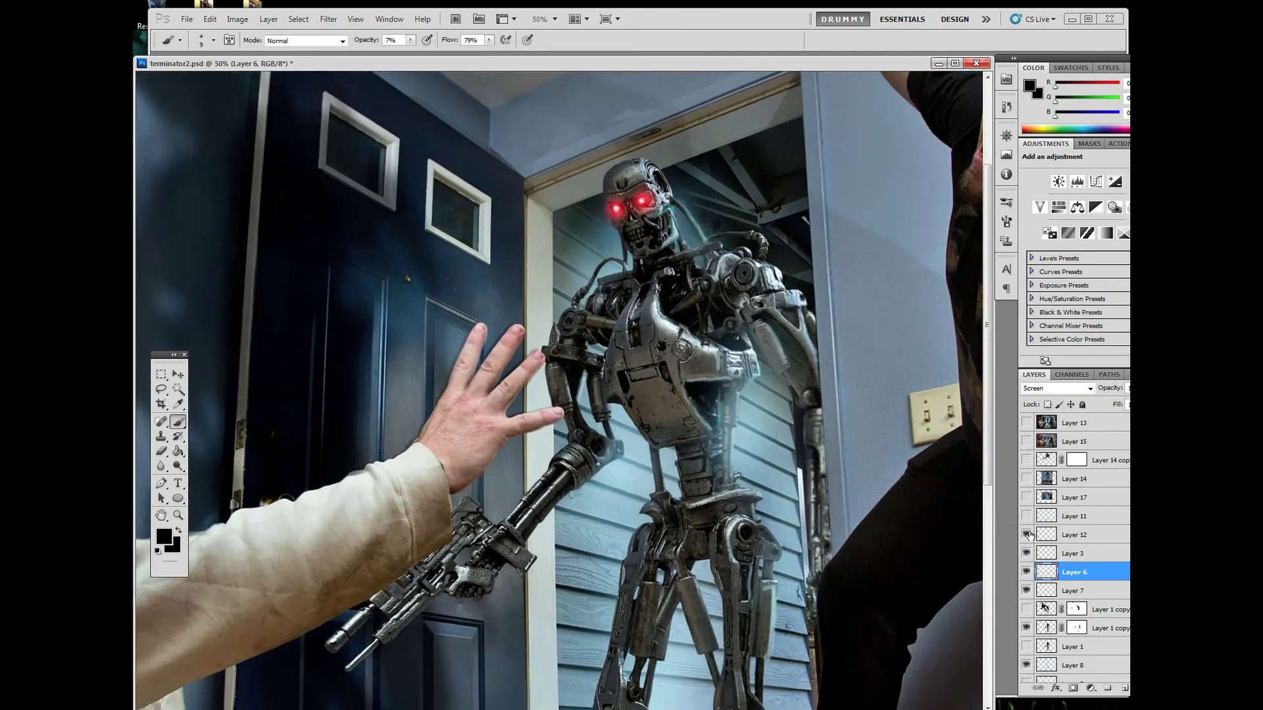
scroll(558, 390, "right", 3)
key("ctrl+plus")
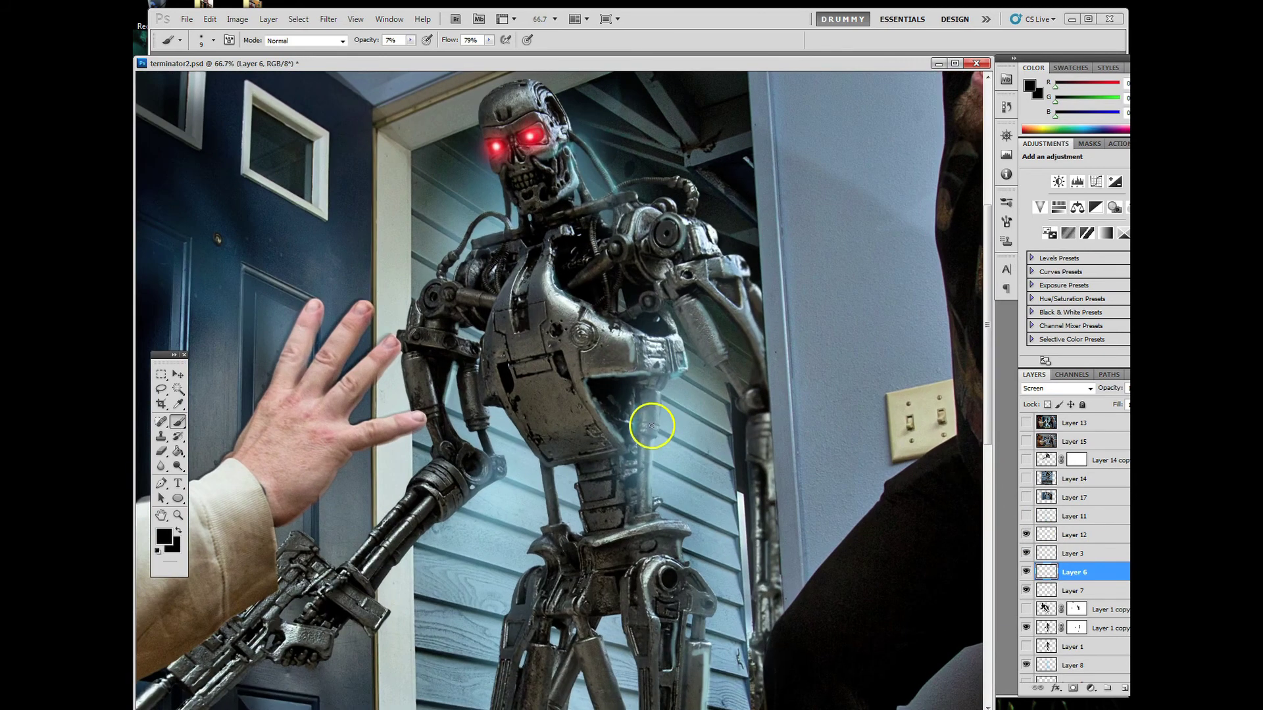
- Toggle Layer 12 and Layer 3 off and on to compare the robot's edge highlights and red eyes
left_click(1026, 535)
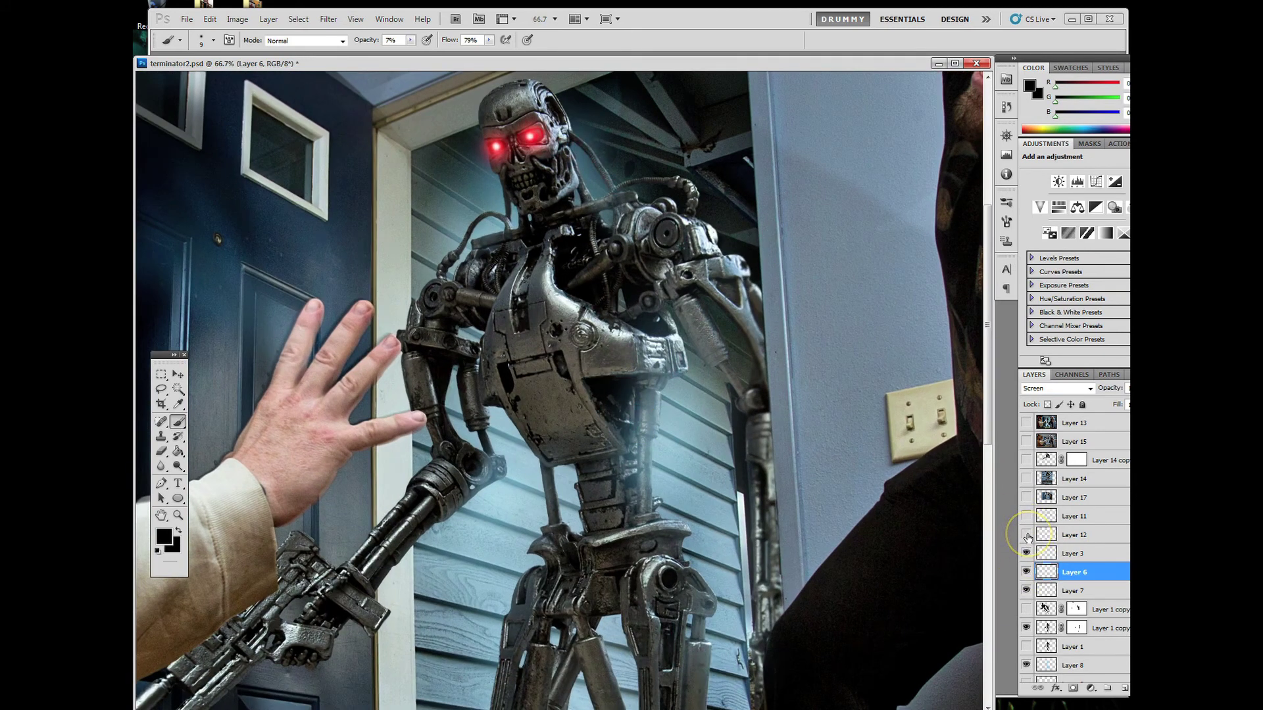
left_click(1025, 534)
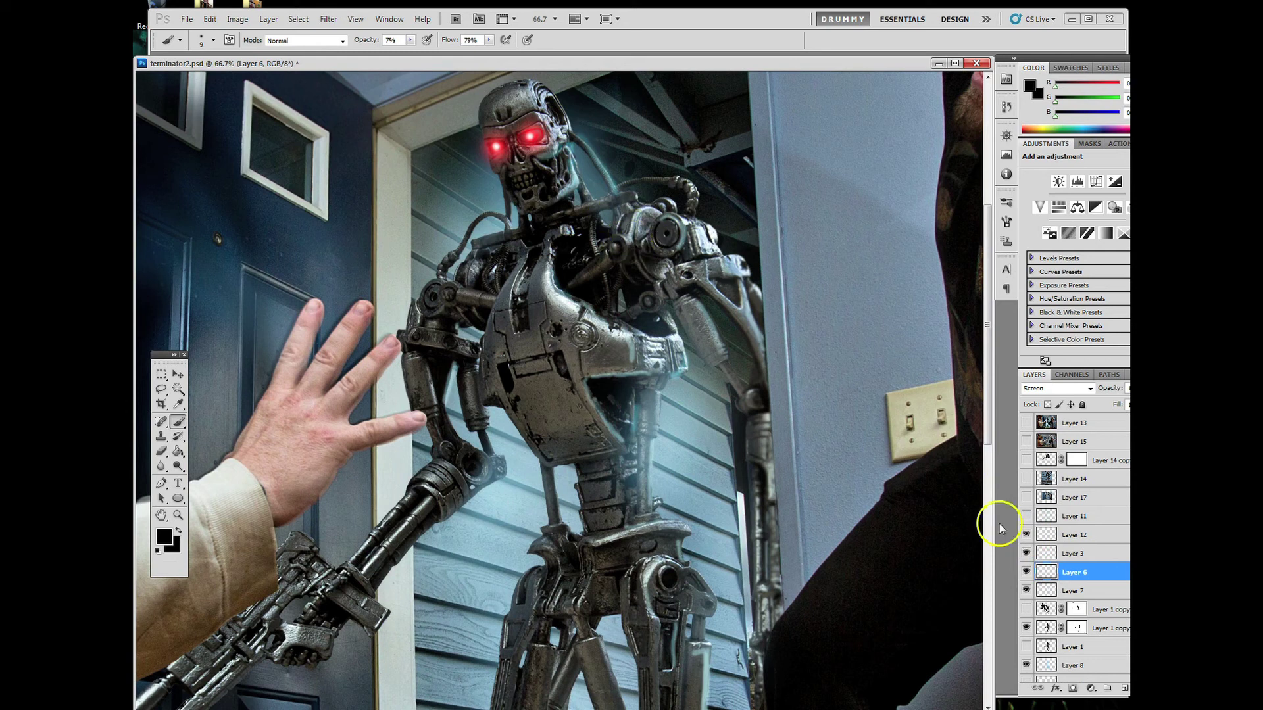
left_click(1026, 554)
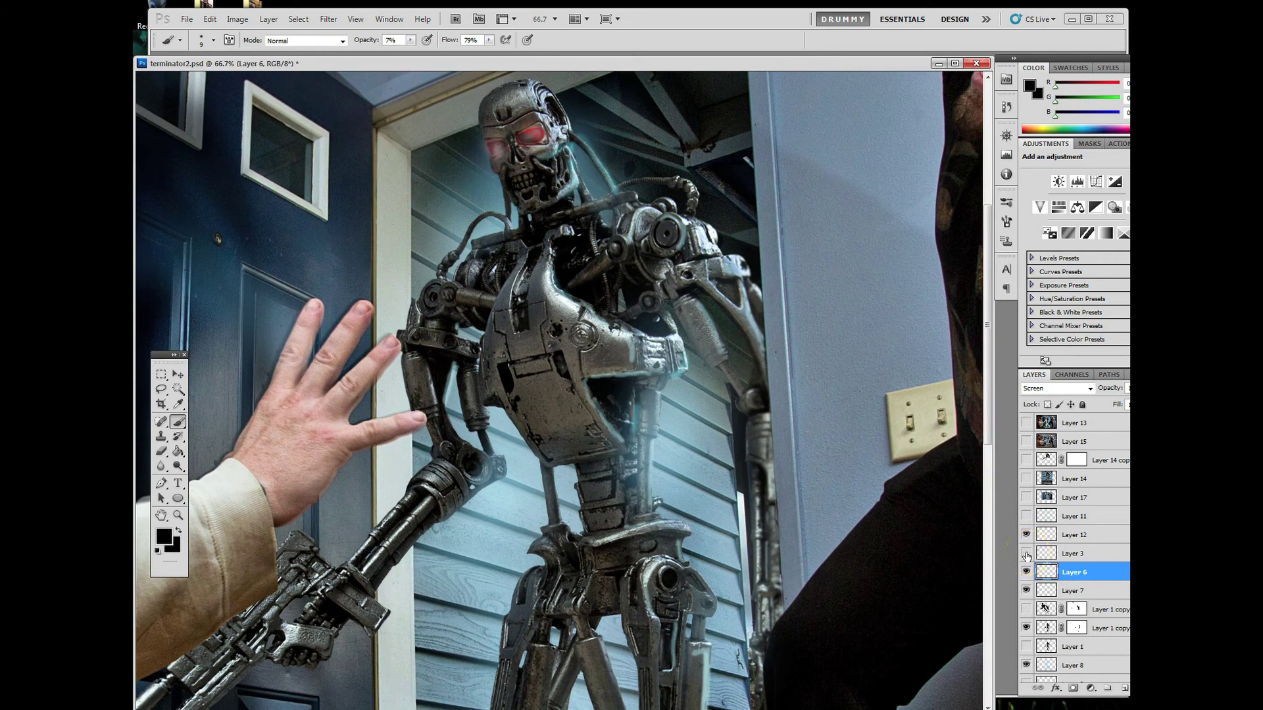
left_click(1027, 536)
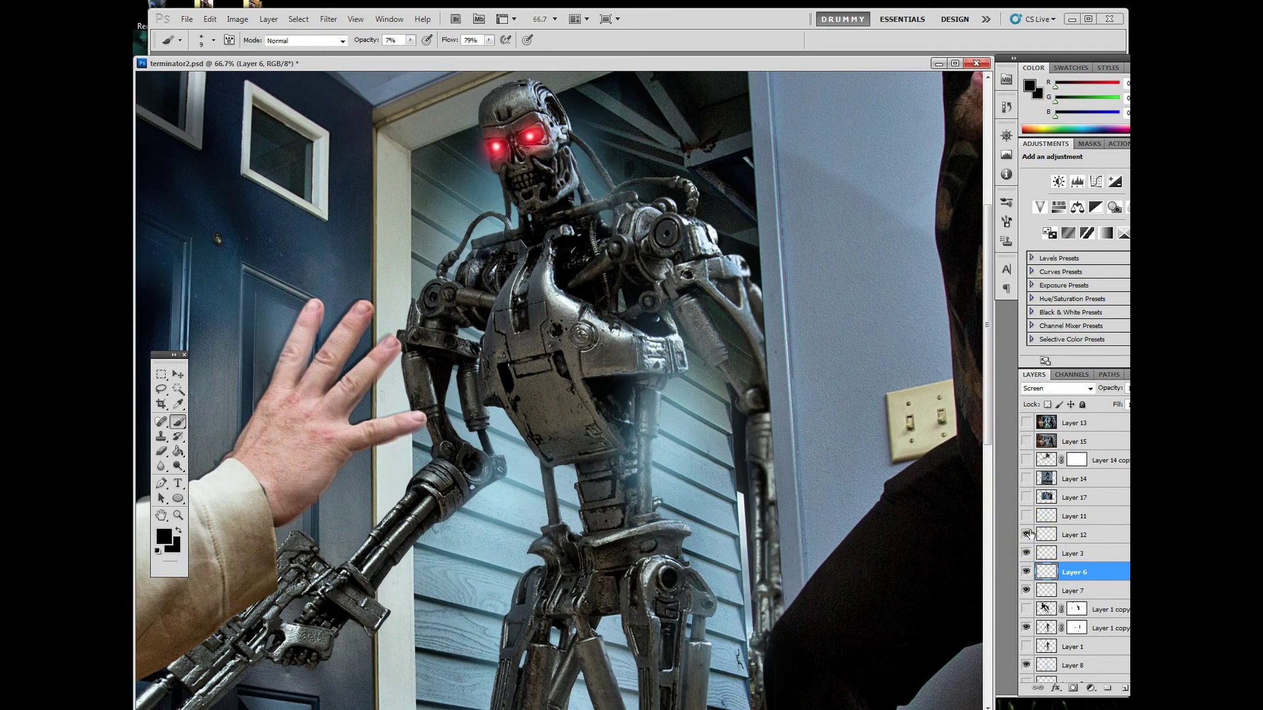
left_click(1028, 534)
left_click(1028, 534)
left_click(1027, 535)
left_click(1028, 534)
left_click(1027, 534)
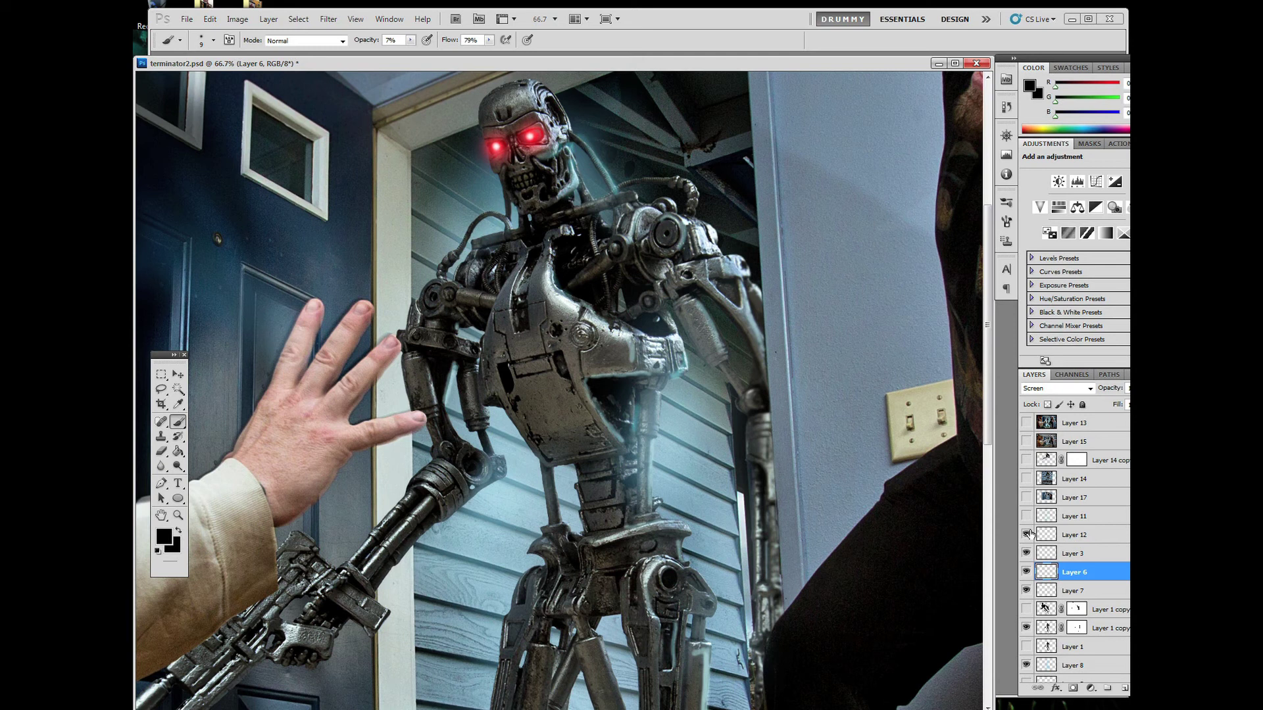
left_click(1027, 534)
- Show and select the Color Dodge Layer 11, viewing its effect on the whole picture
left_click(1026, 516)
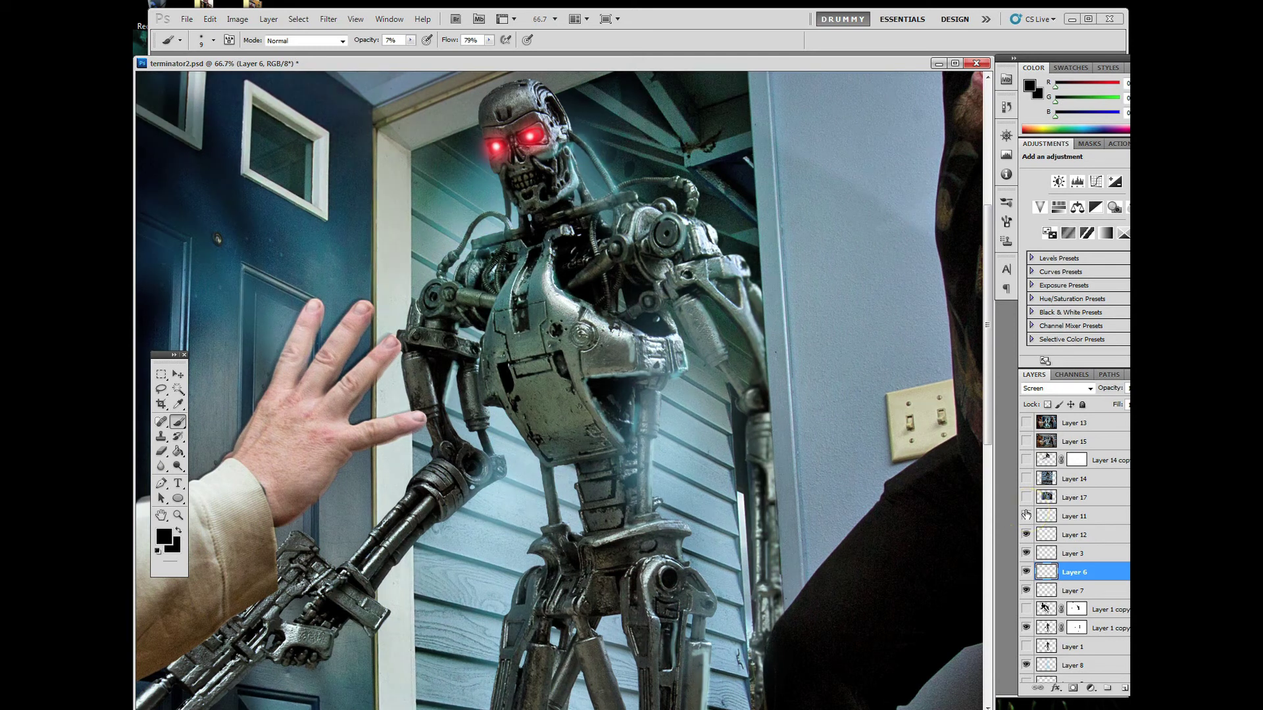
key("ctrl+minus")
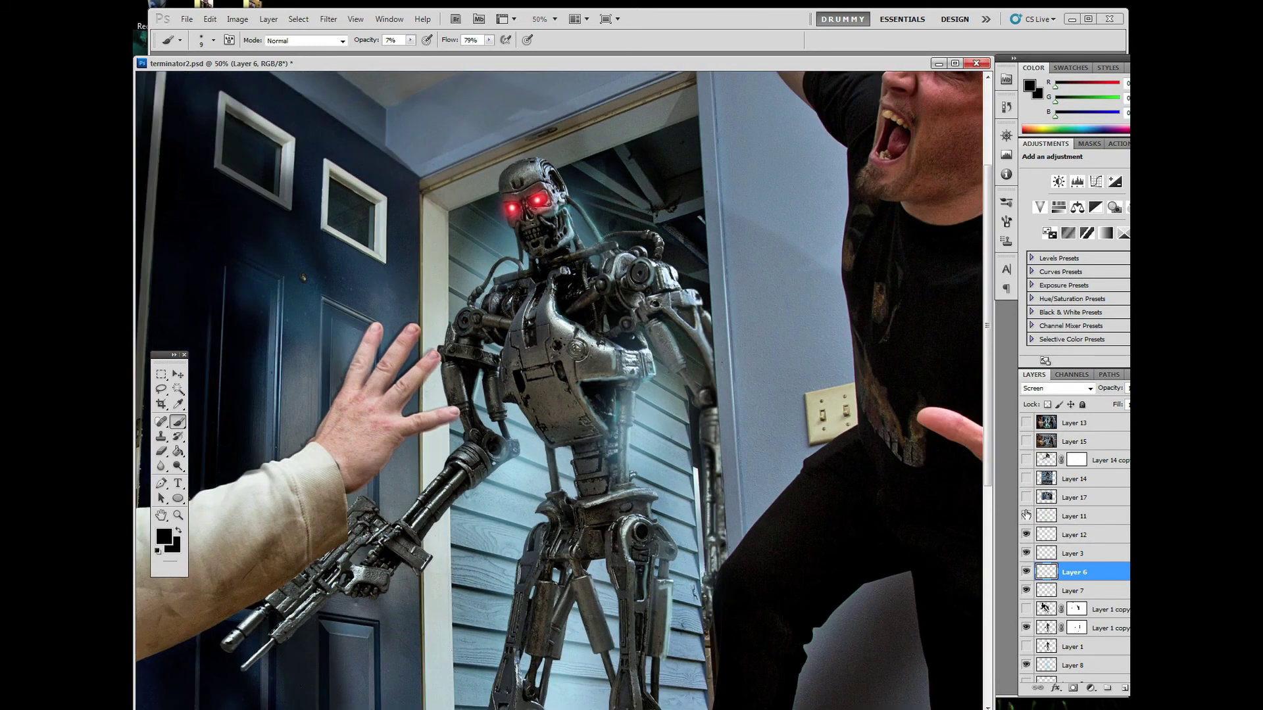
left_click(1078, 518)
left_click(1027, 517)
key("ctrl+minus")
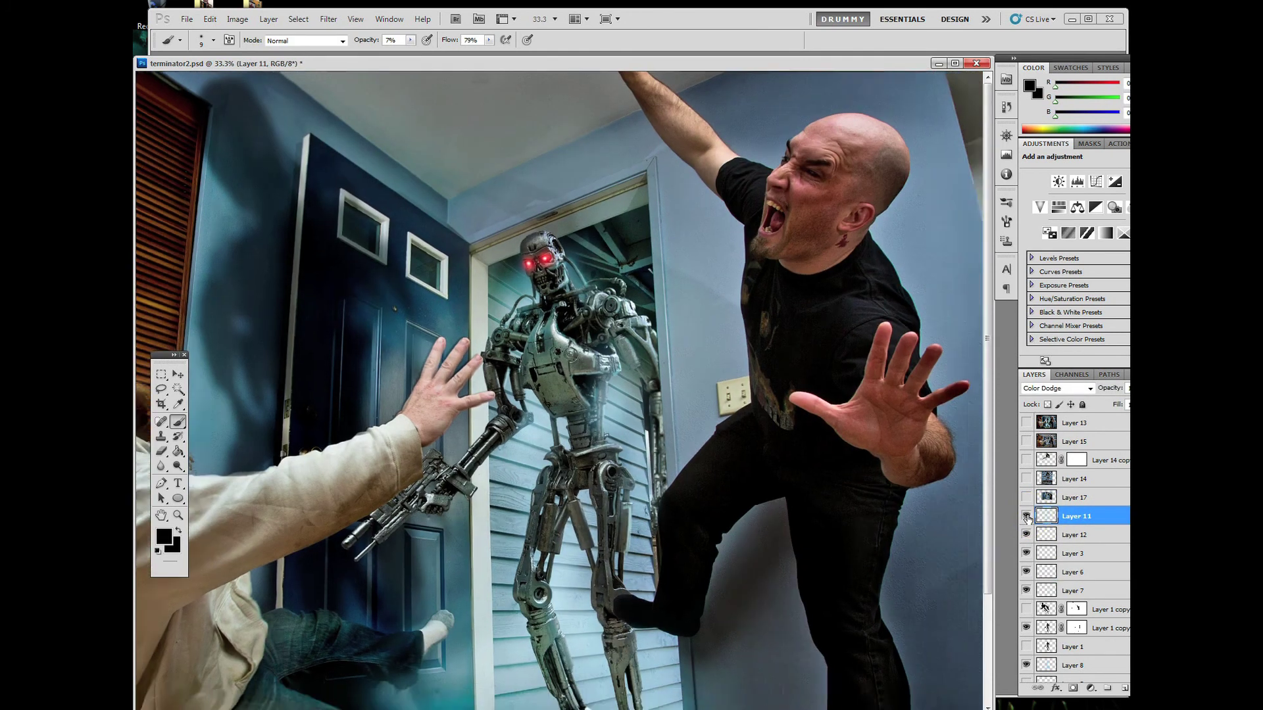
key("ctrl+minus")
key("ctrl+minus")
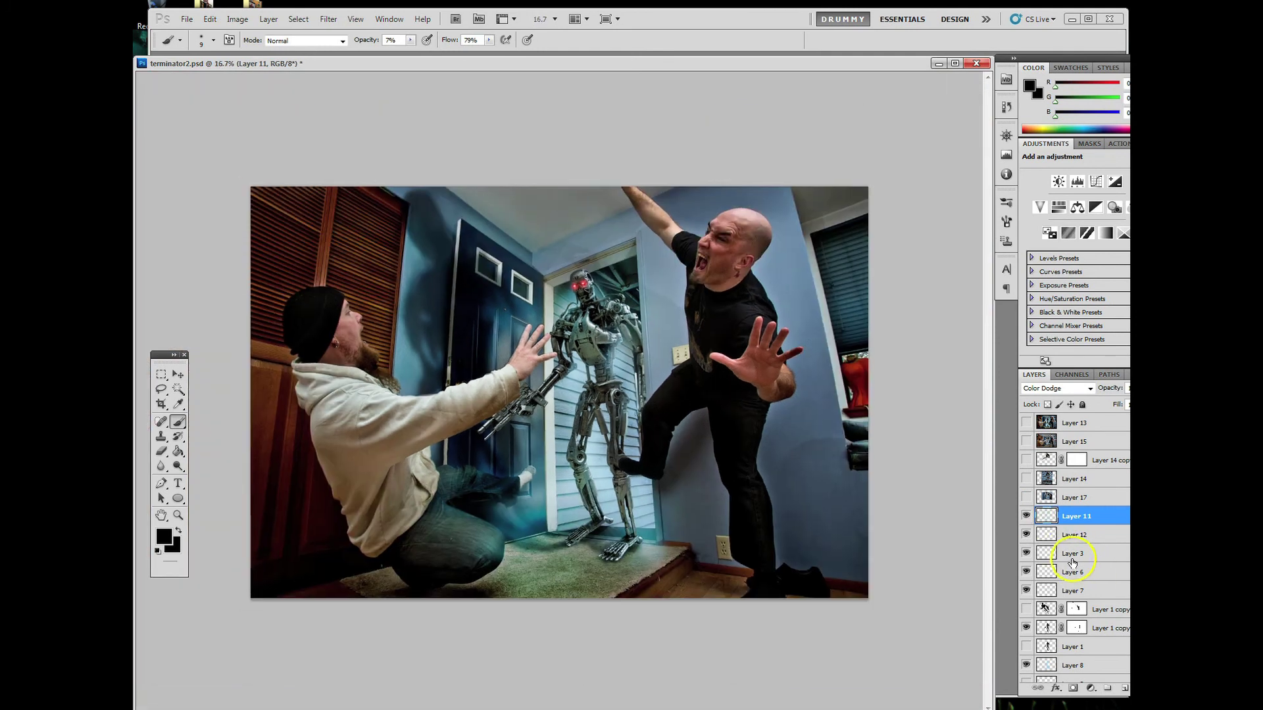
- Show the remaining lower layers, including Layer 1 and the flying shoe on Layer 5, and hide the two masked robot copies above Layer 1
scroll(1028, 530, "down", 2)
scroll(1025, 497, "down", 1)
mouse_move(1026, 480)
left_mouse_down()
mouse_move(1032, 665)
mouse_move(1032, 480)
mouse_move(1020, 465)
mouse_move(1033, 467)
mouse_move(1020, 484)
mouse_move(1026, 670)
mouse_move(1026, 600)
left_mouse_up()
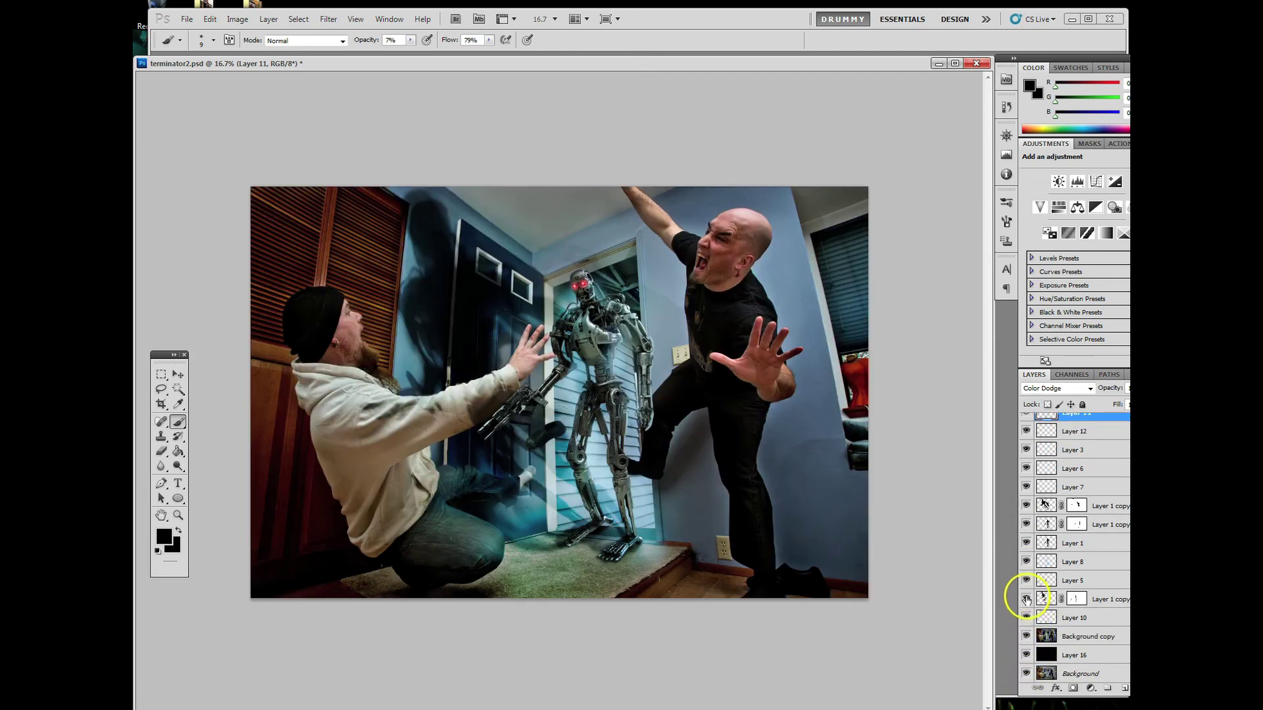
left_click(1026, 506)
left_click(1026, 524)
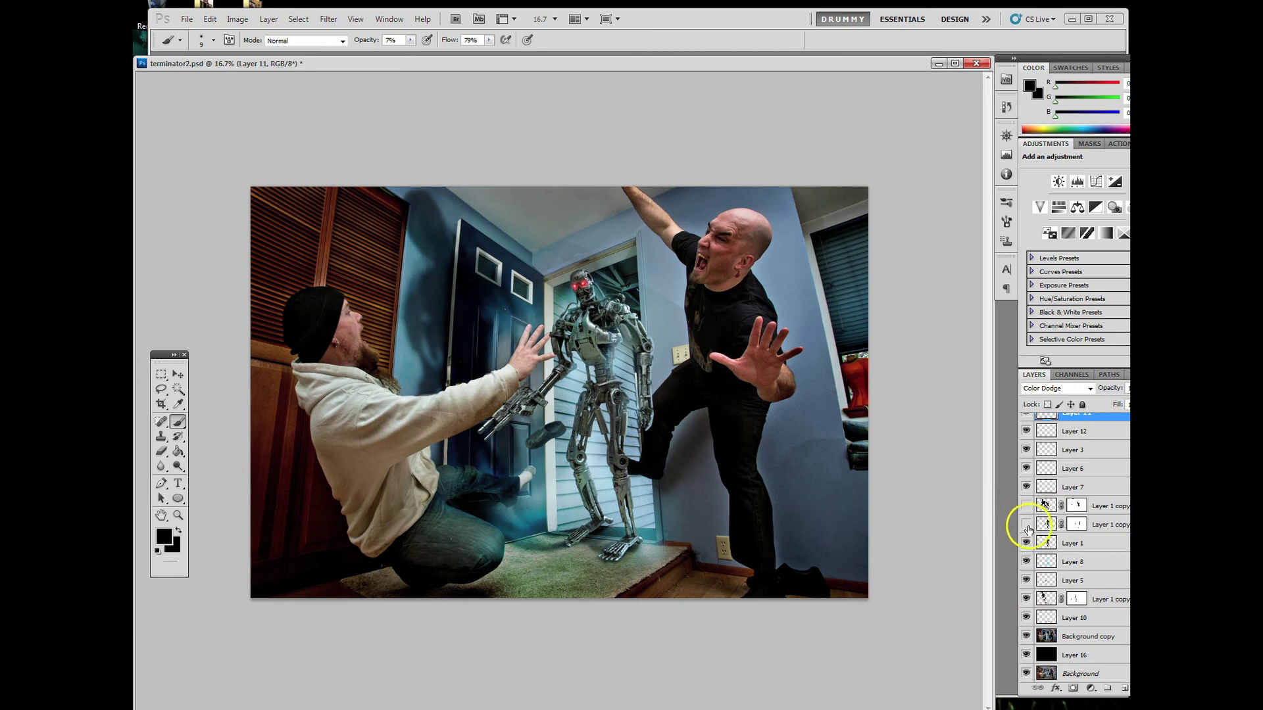
left_click(1027, 544)
- Toggle Layer 11 off and on repeatedly to compare the picture with and without its Color Dodge light
scroll(1043, 505, "up", 3)
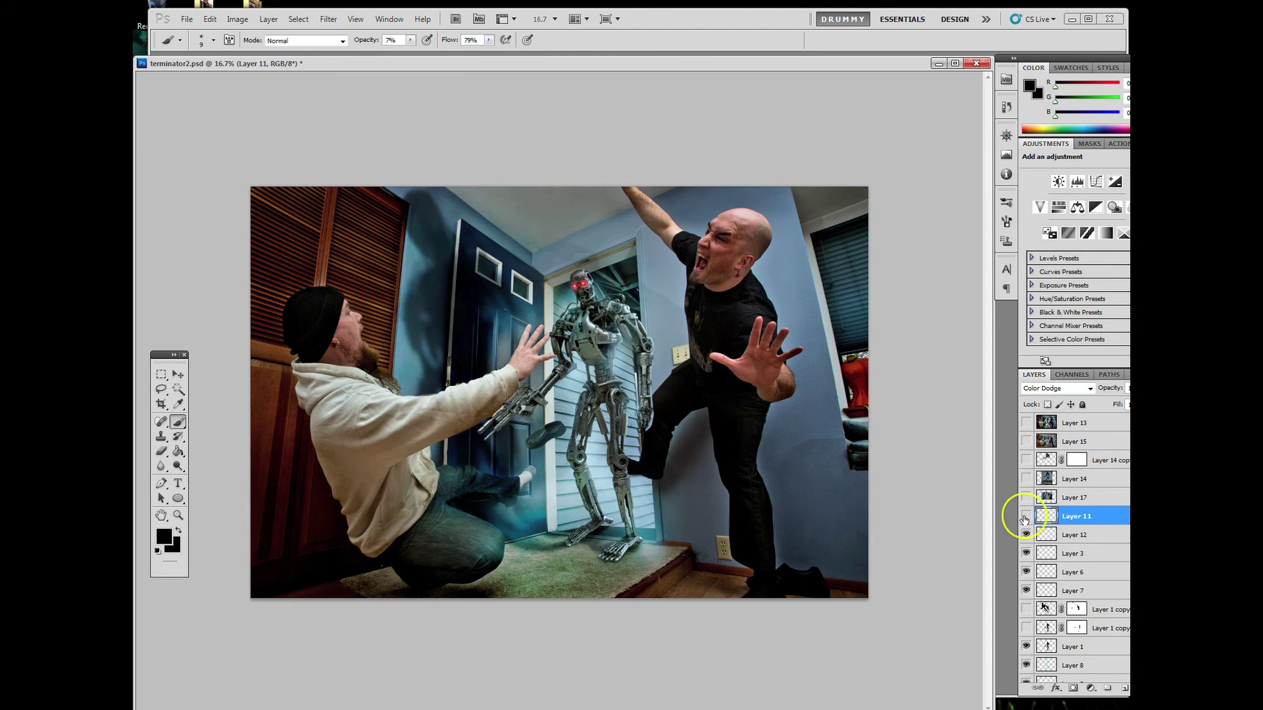
left_click(1026, 516)
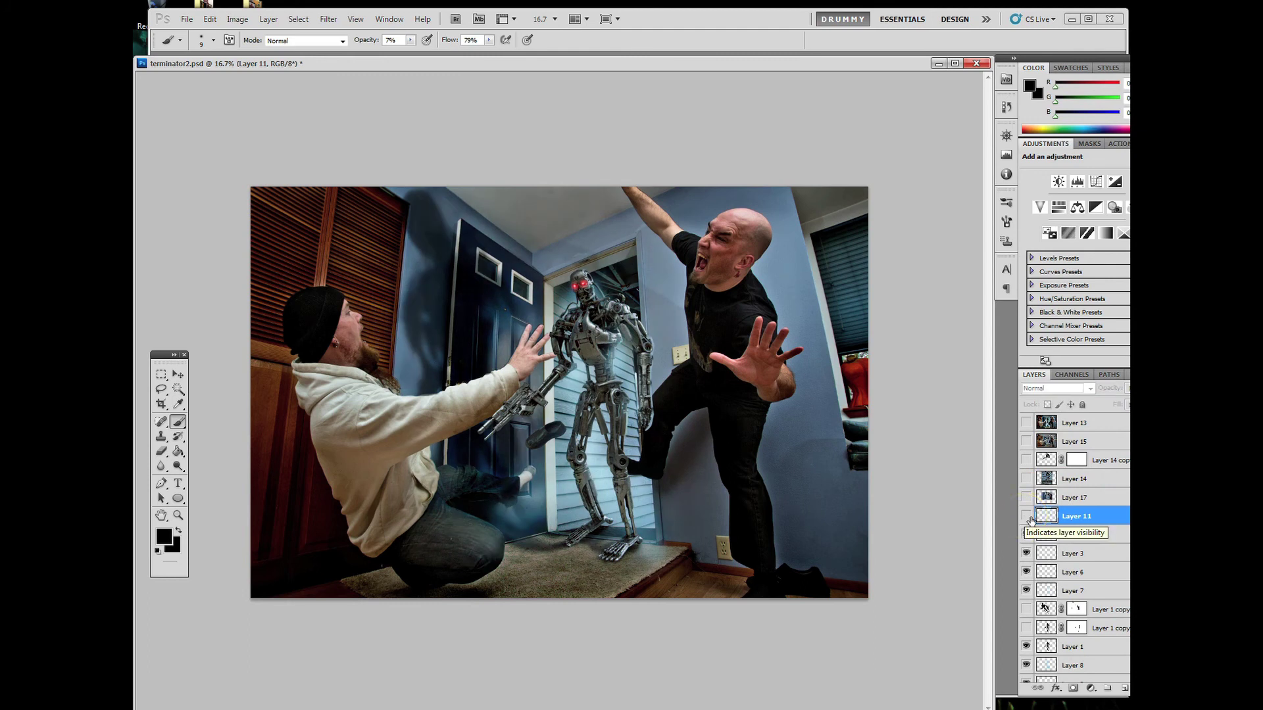
left_click(1026, 517)
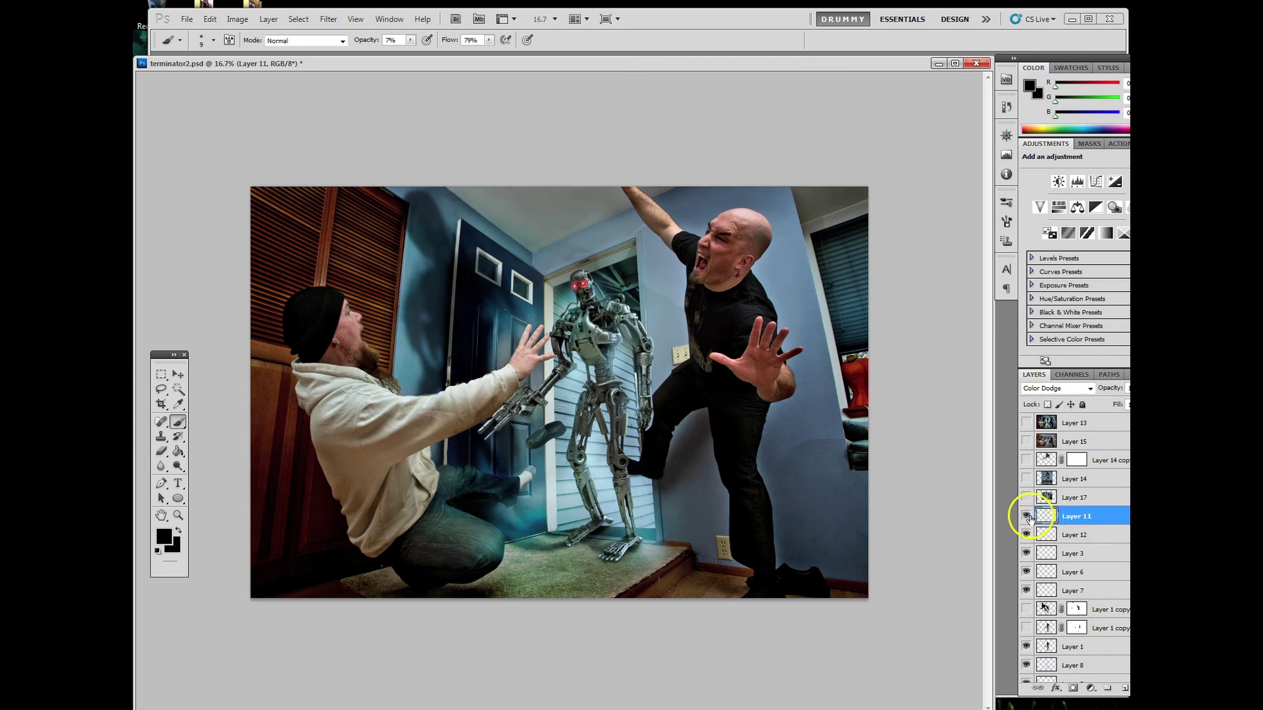
left_click(1026, 517)
left_click(1026, 516)
left_click(1026, 518)
key("ctrl+plus")
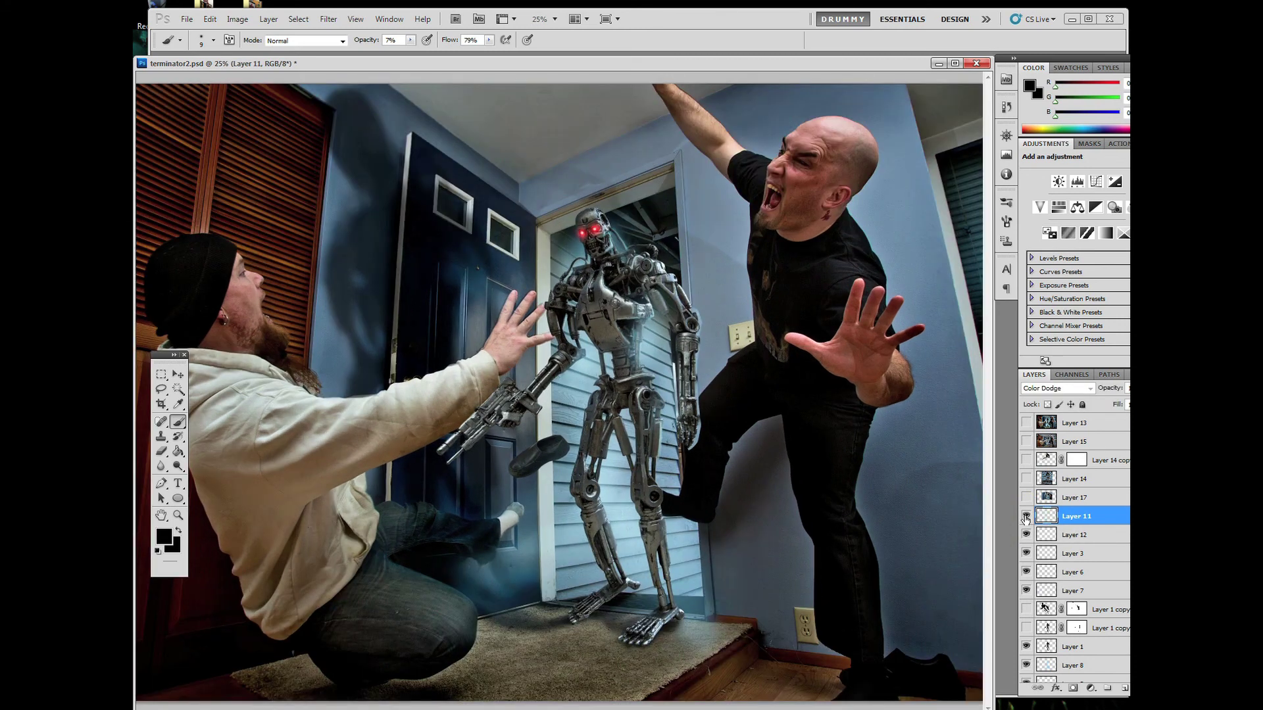
left_click(1026, 517)
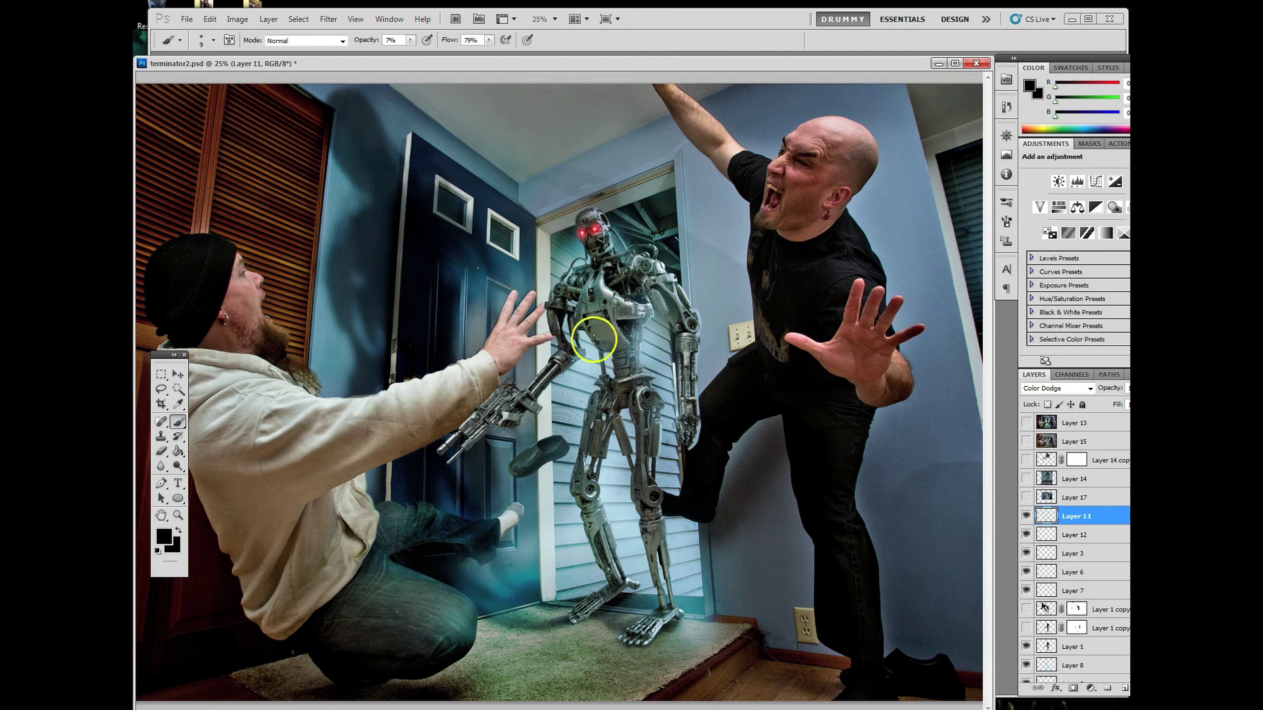
left_click(1026, 517)
left_click(1026, 517)
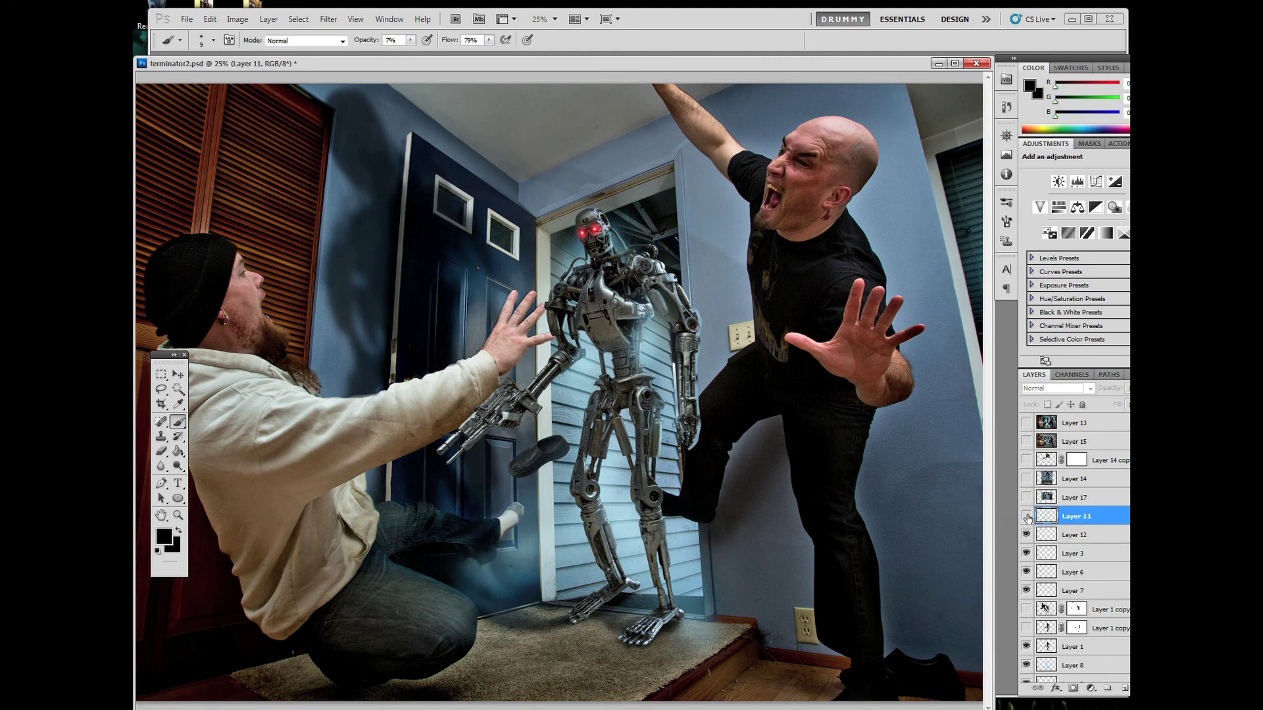
left_click(1026, 517)
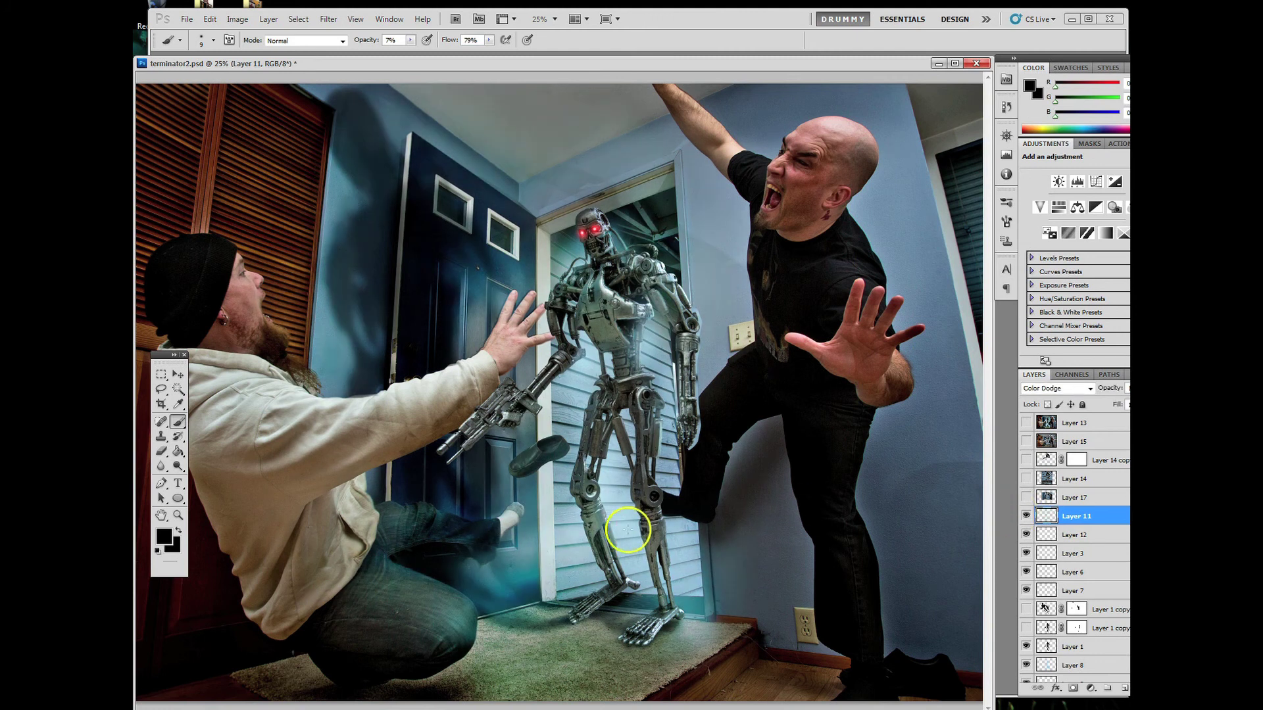
left_click(1026, 517)
left_click(1026, 517)
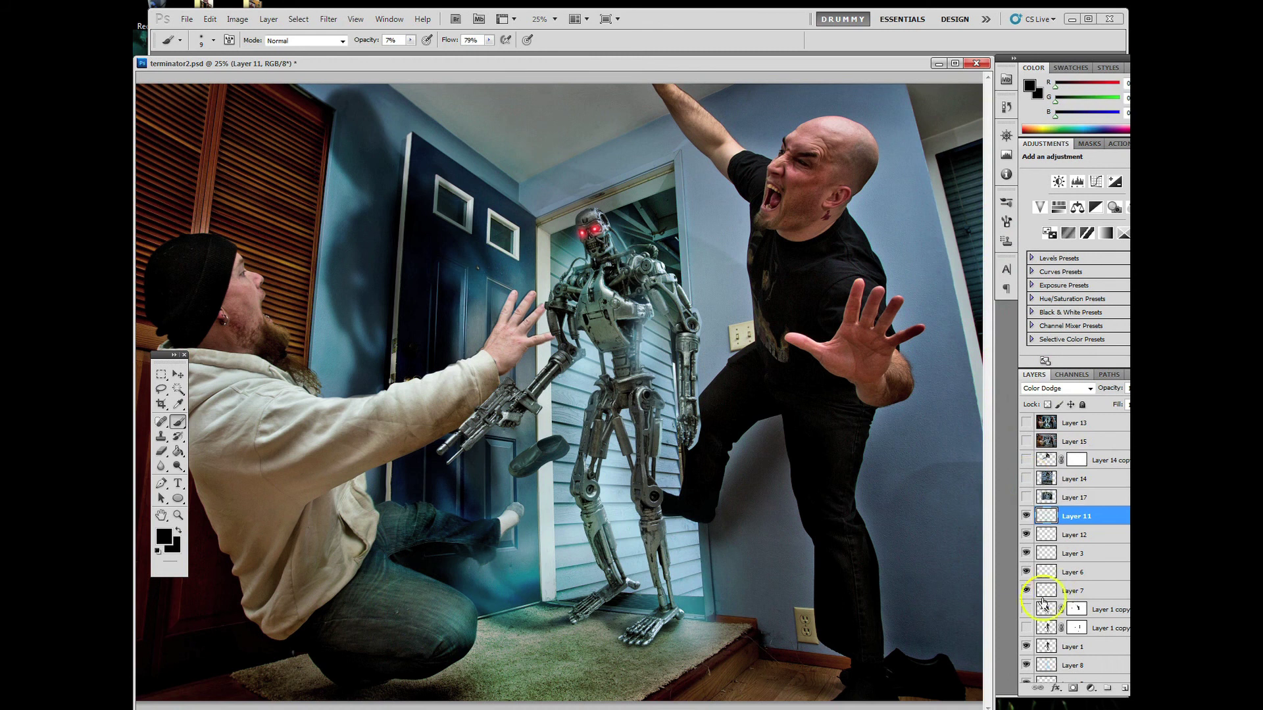
- Show the masked robot copy in place of Layer 1, and toggle the masked shadow copy above Layer 10 off and on
left_click(1026, 628)
left_click(1026, 647)
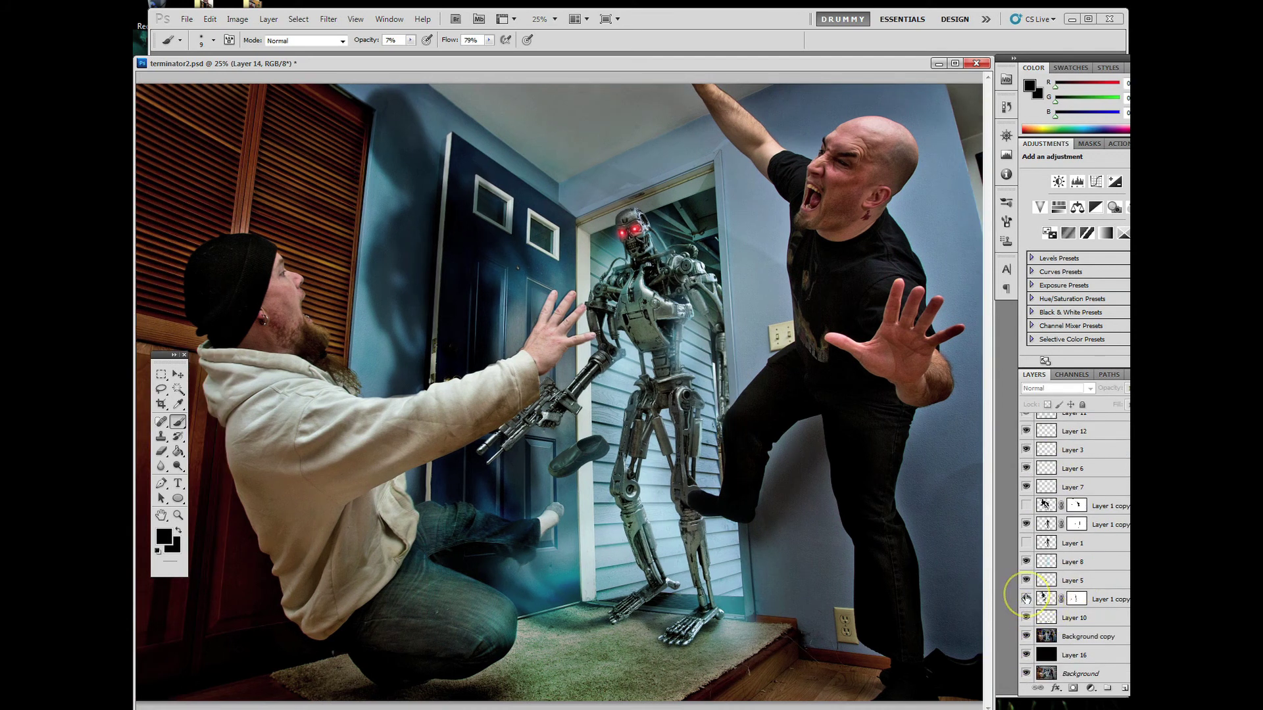
left_click(1026, 599)
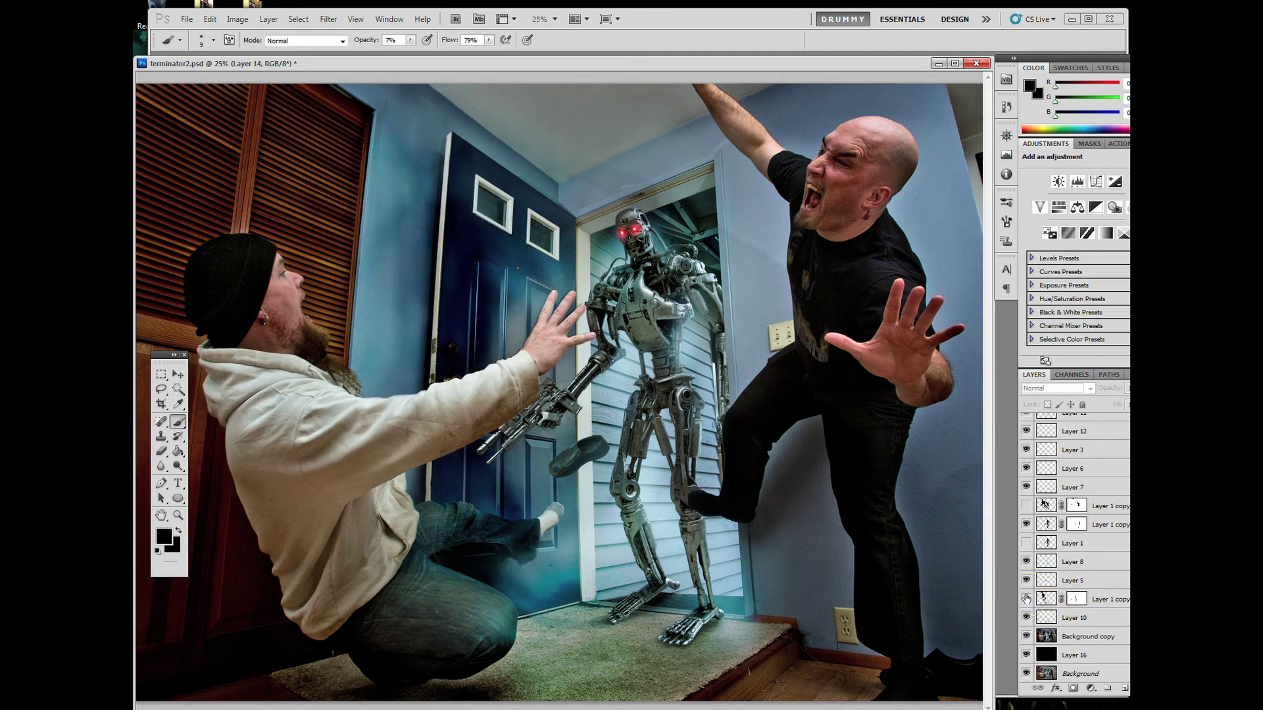
left_click(1026, 599)
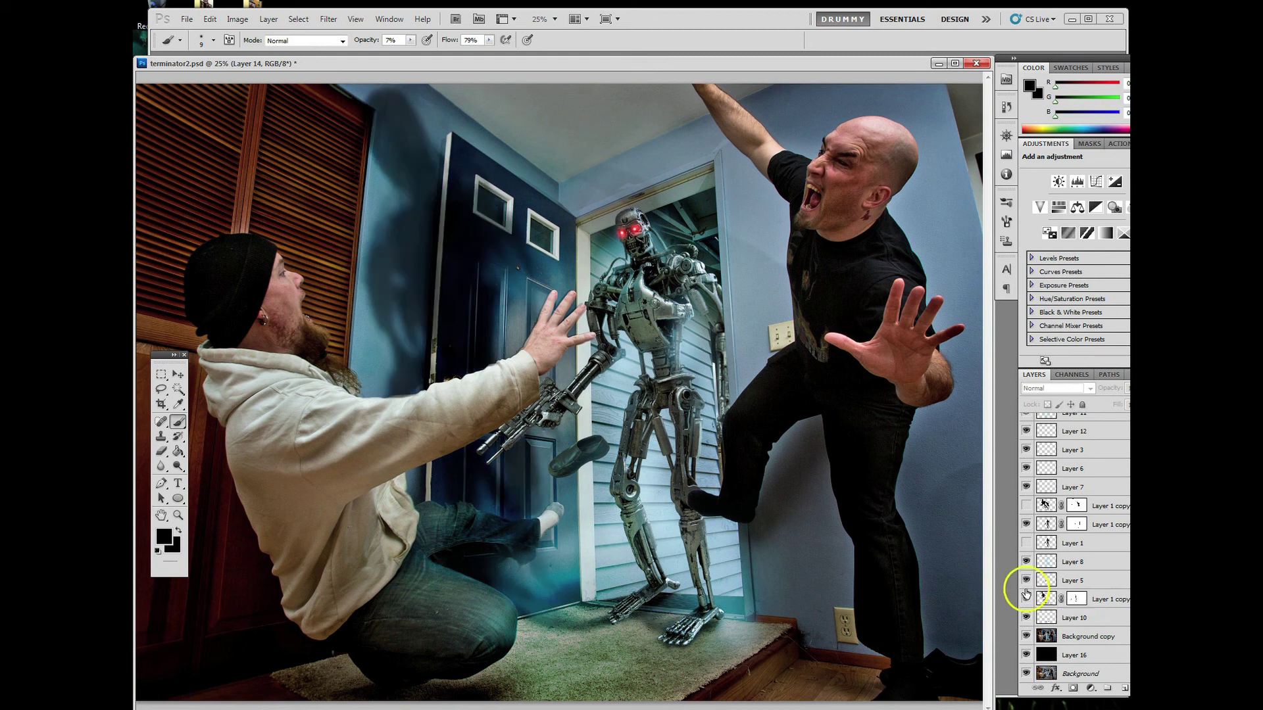
- Examine the finished composite as a whole and close up, from the robot's head and torso down to its feet
mouse_move(547, 573)
left_mouse_down()
mouse_move(576, 584)
mouse_move(483, 525)
mouse_move(551, 608)
mouse_move(601, 618)
left_mouse_up()
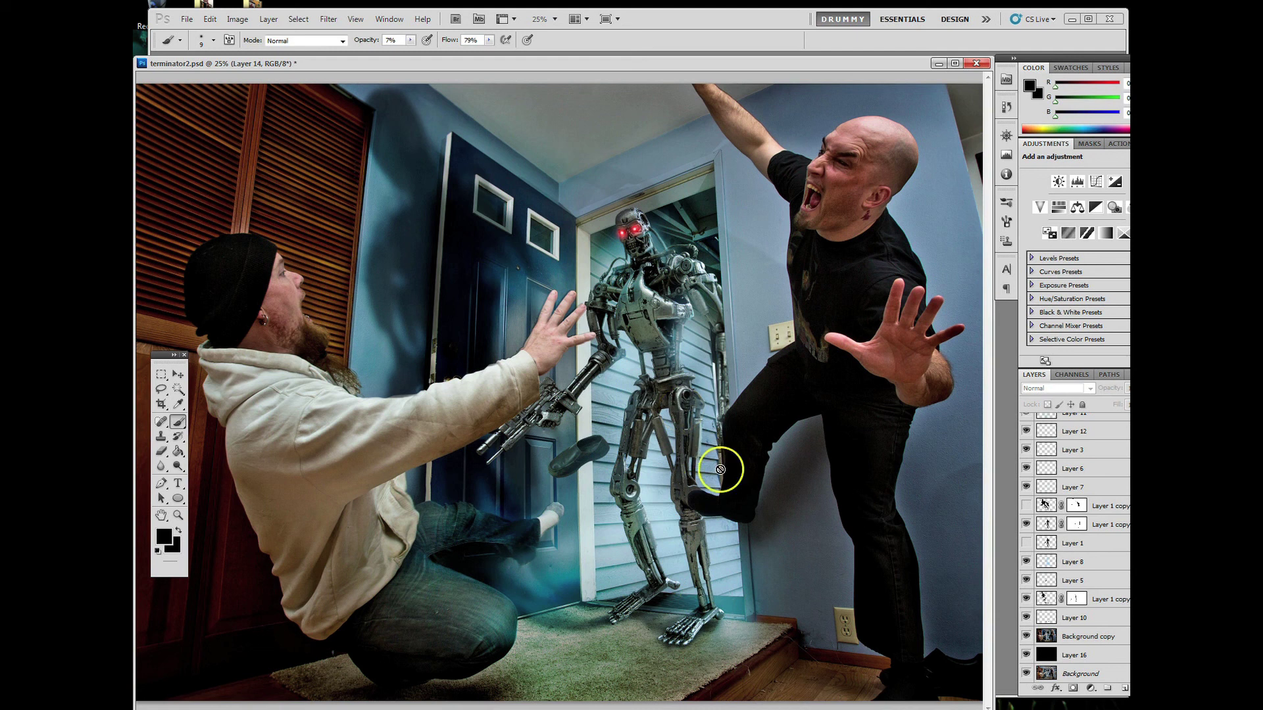
left_click_drag(720, 470, 719, 356)
key("ctrl+minus")
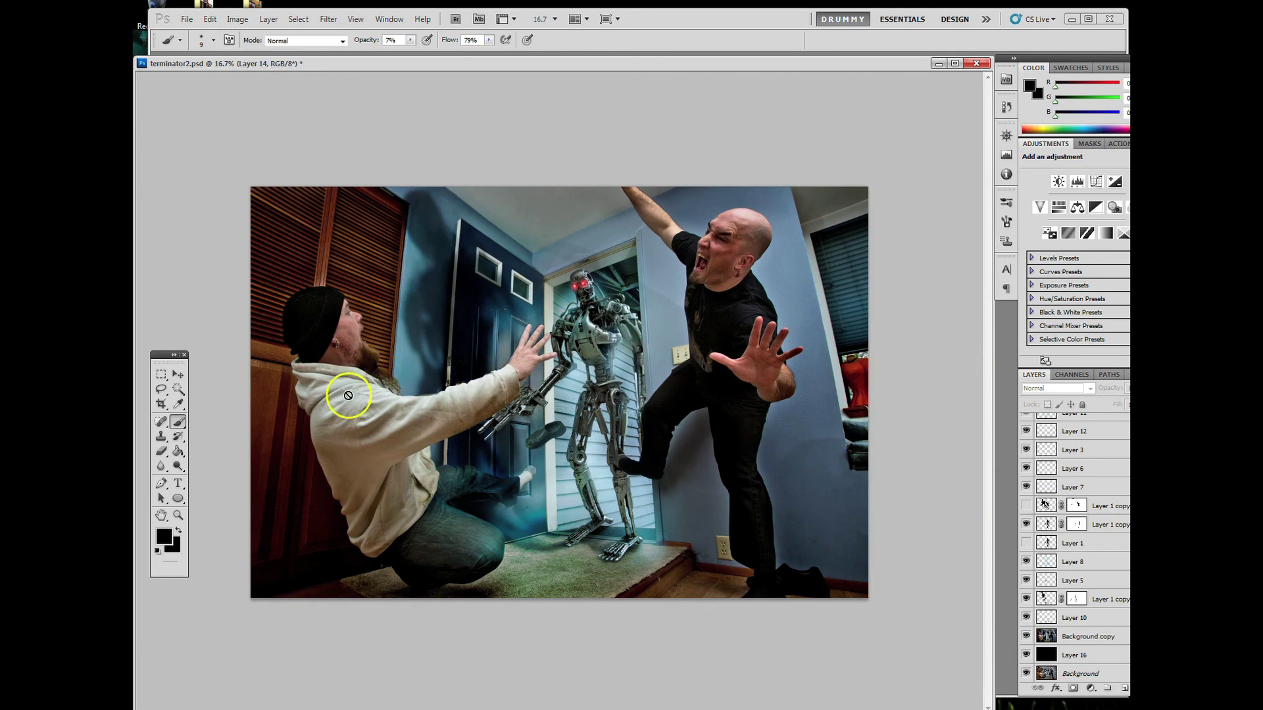
mouse_move(631, 436)
left_mouse_down()
mouse_move(605, 434)
mouse_move(585, 451)
left_mouse_up()
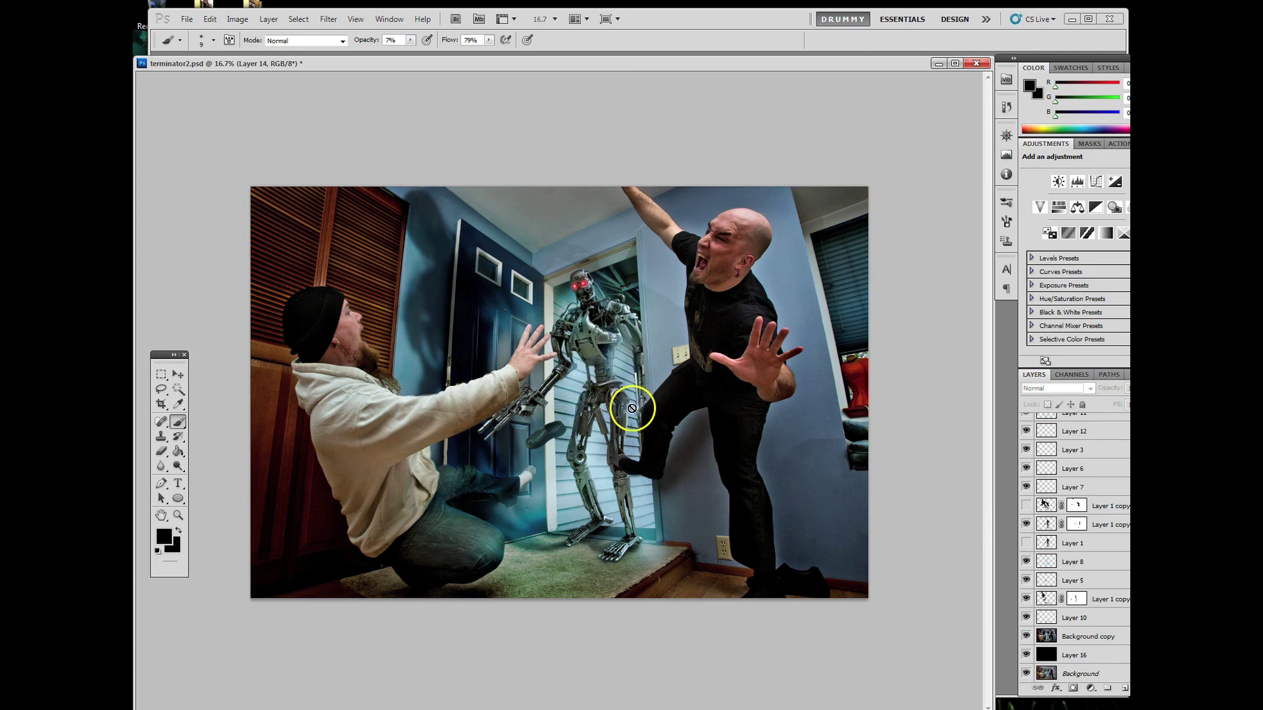
scroll(631, 408, "up", 3)
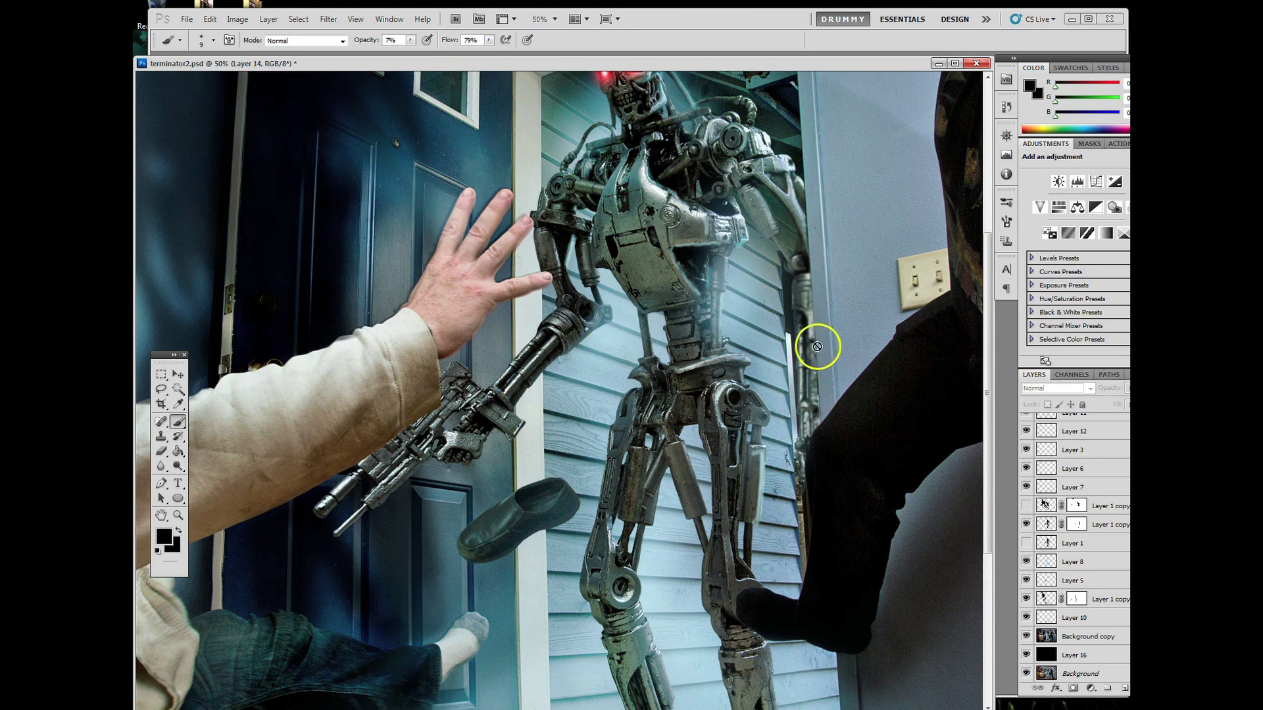
left_click_drag(987, 435, 986, 375)
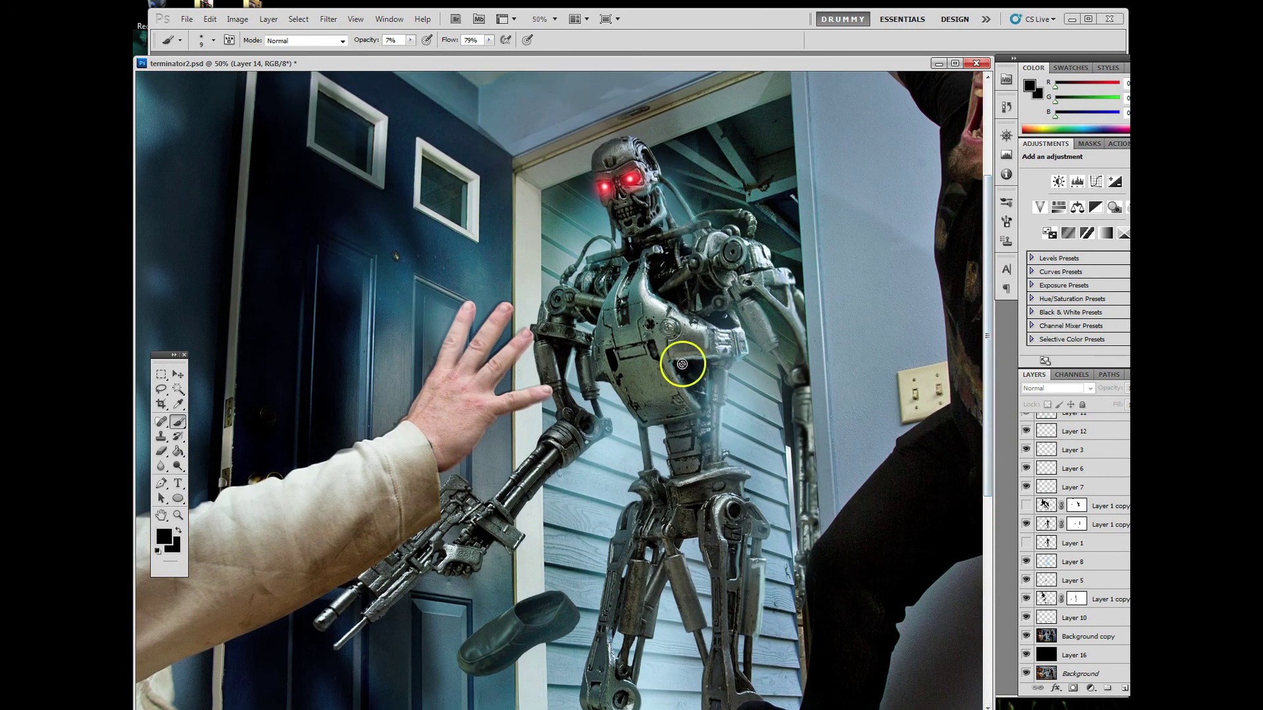
left_click_drag(988, 406, 985, 610)
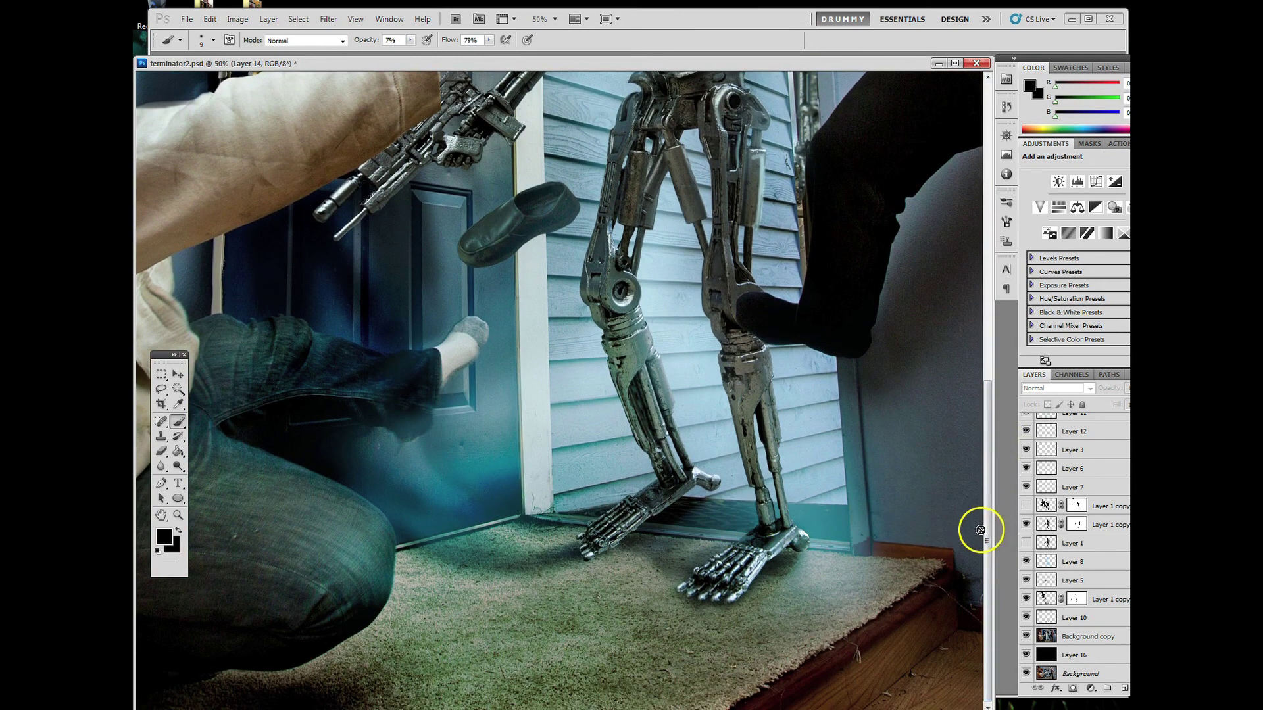
key("ctrl+minus")
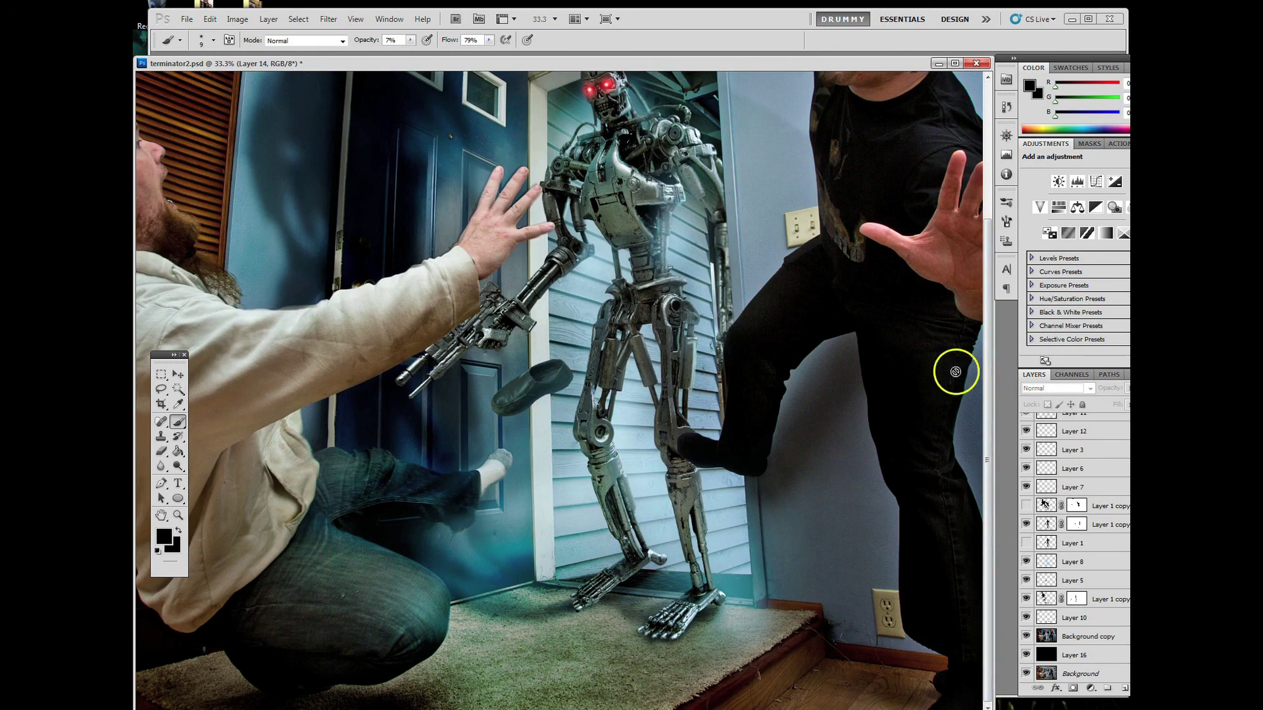
left_click_drag(987, 381, 990, 254)
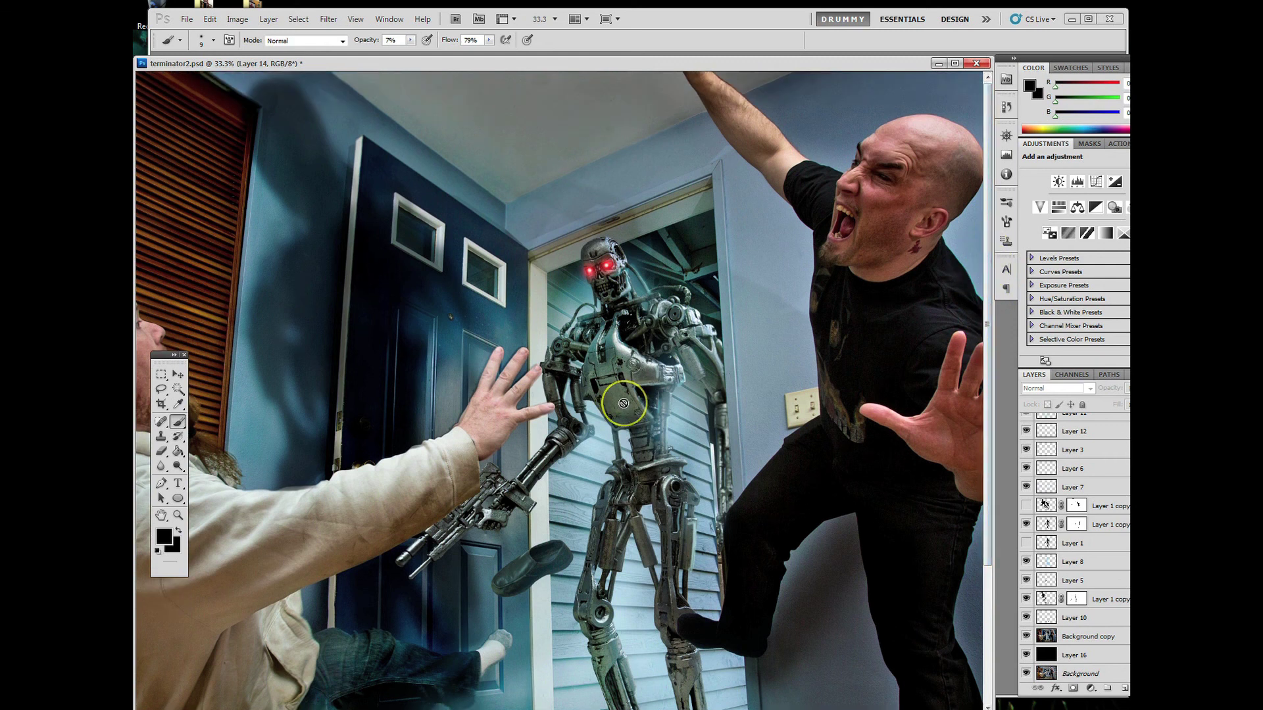
mouse_move(623, 403)
left_mouse_down()
mouse_move(559, 375)
mouse_move(630, 309)
mouse_move(663, 497)
mouse_move(559, 429)
left_mouse_up()
key("ctrl+minus")
left_click(680, 527)
mouse_move(680, 527)
left_mouse_down()
mouse_move(786, 487)
mouse_move(976, 448)
left_mouse_up()
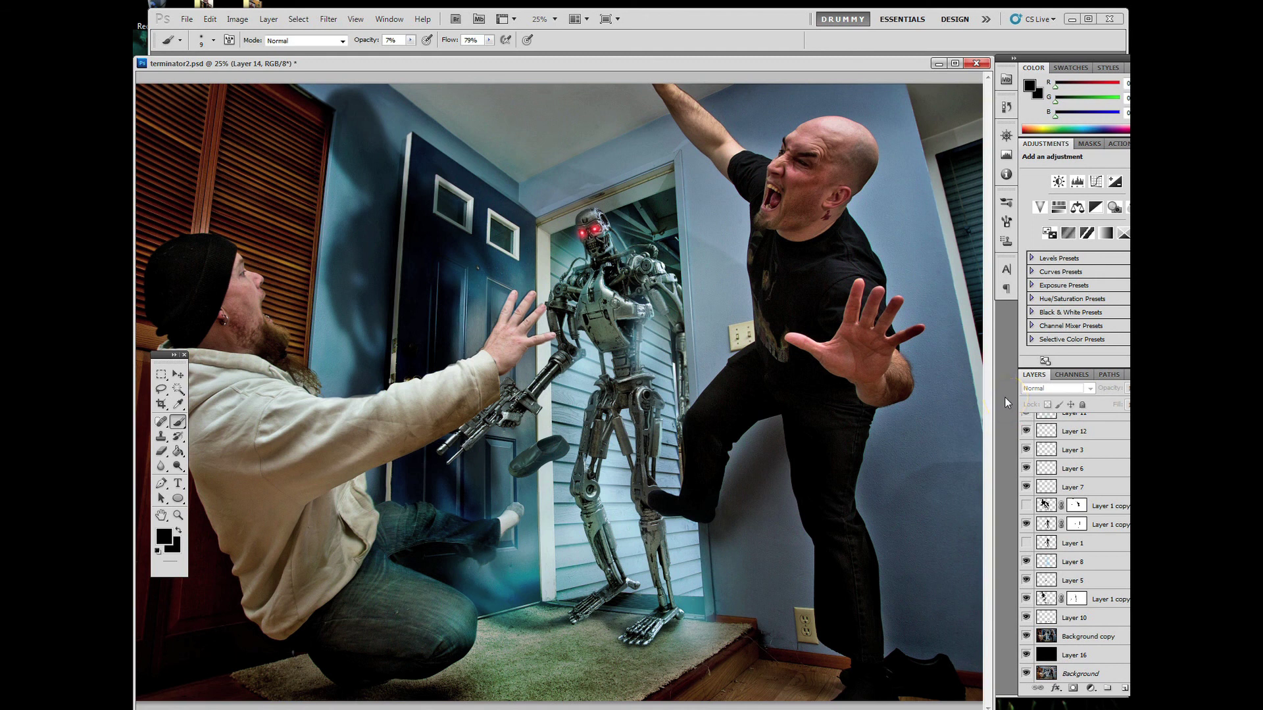
mouse_move(970, 425)
left_mouse_down()
mouse_move(981, 355)
mouse_move(761, 287)
mouse_move(422, 359)
mouse_move(443, 501)
mouse_move(649, 513)
mouse_move(693, 501)
mouse_move(611, 304)
left_mouse_up()
left_click(788, 321)
left_click_drag(787, 323, 823, 361)
left_click_drag(654, 339, 616, 336)
left_click(671, 436)
left_click(826, 275)
mouse_move(949, 322)
left_mouse_down()
mouse_move(992, 347)
mouse_move(994, 371)
left_mouse_up()
left_click(511, 374)
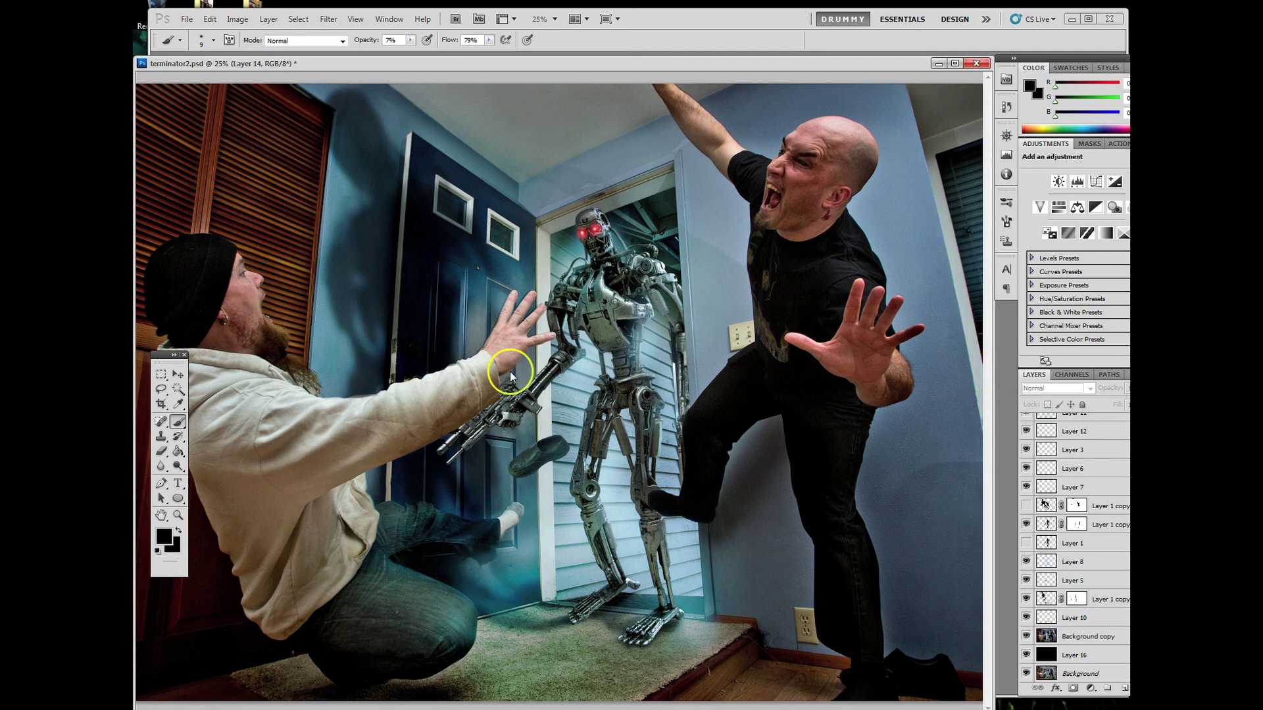